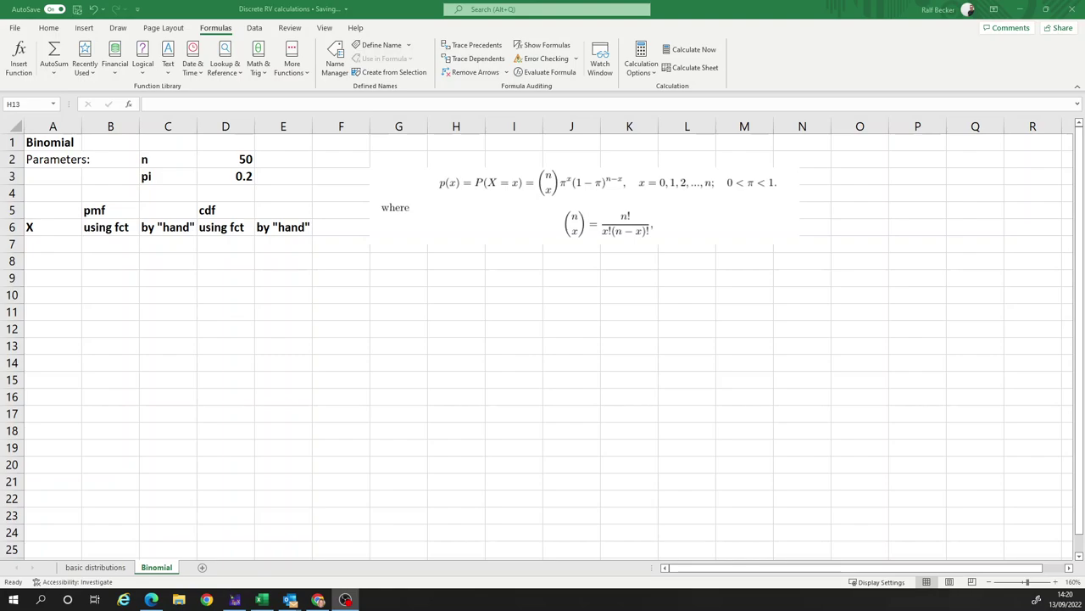
- Review the binomial formula picture and the parameters n = 50 and pi = 0.2
click(534, 200)
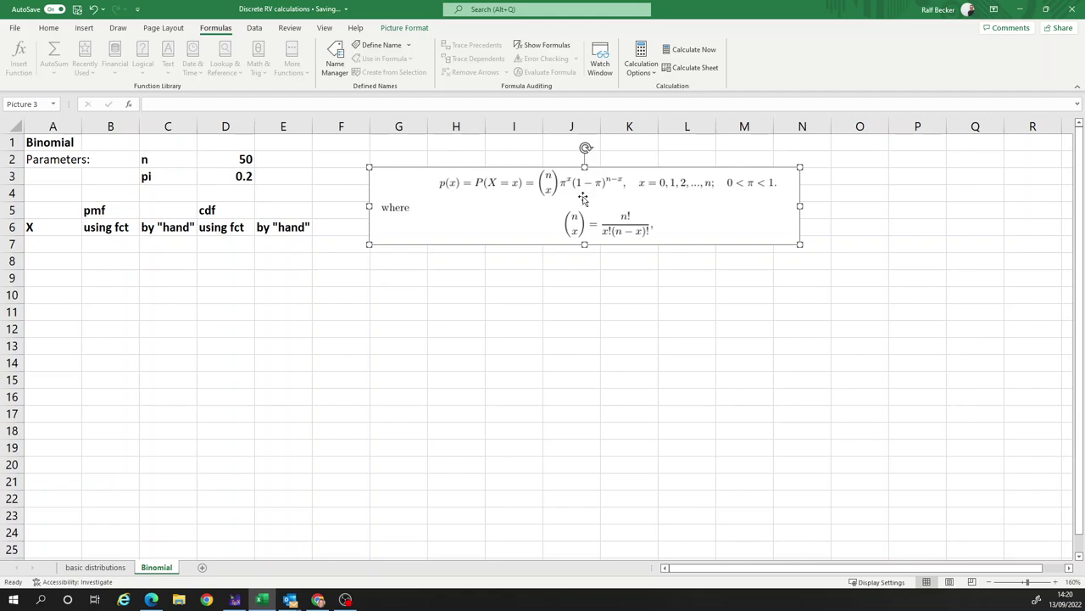
click(351, 211)
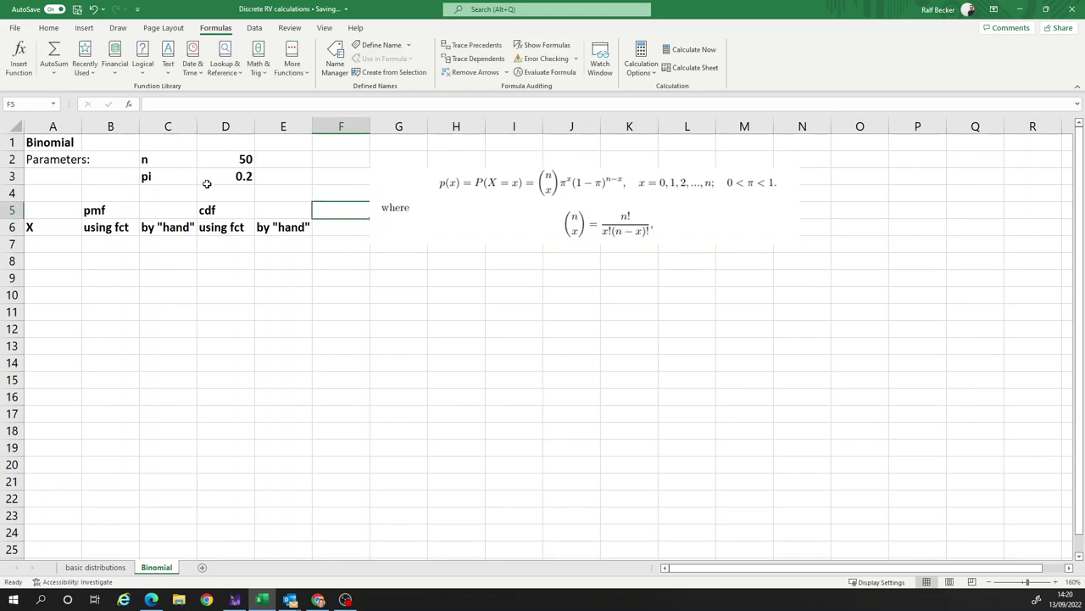
click(192, 159)
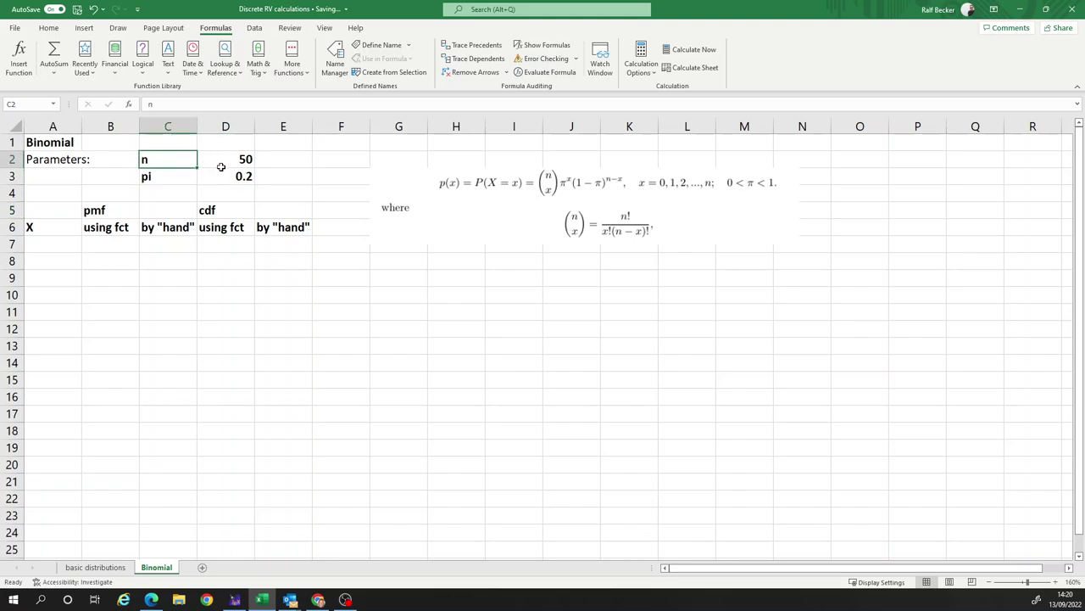
click(190, 176)
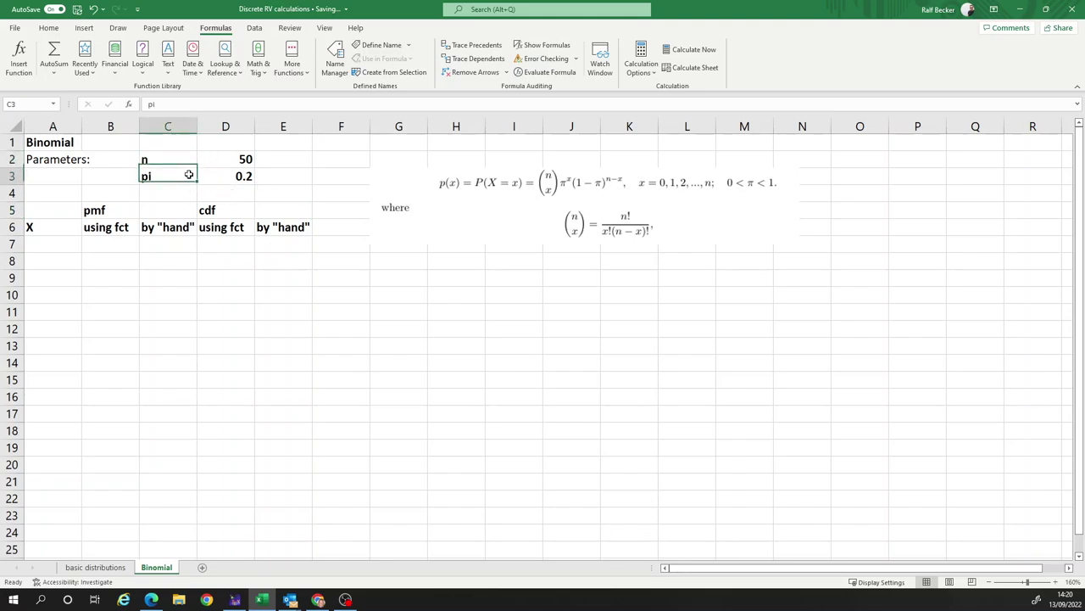
drag(242, 157, 247, 169)
click(247, 172)
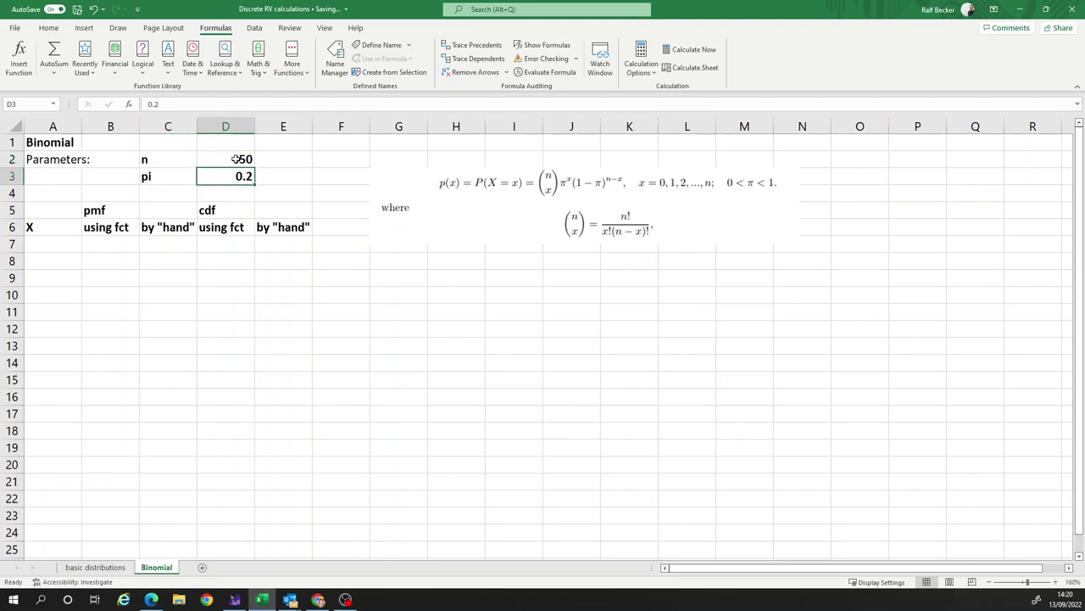
click(234, 160)
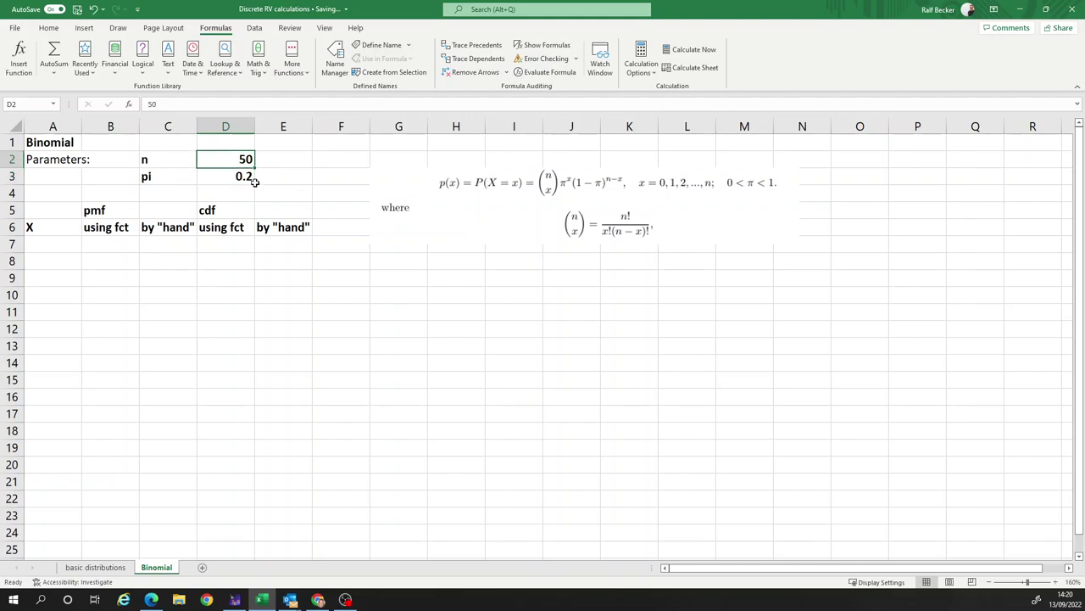
click(222, 178)
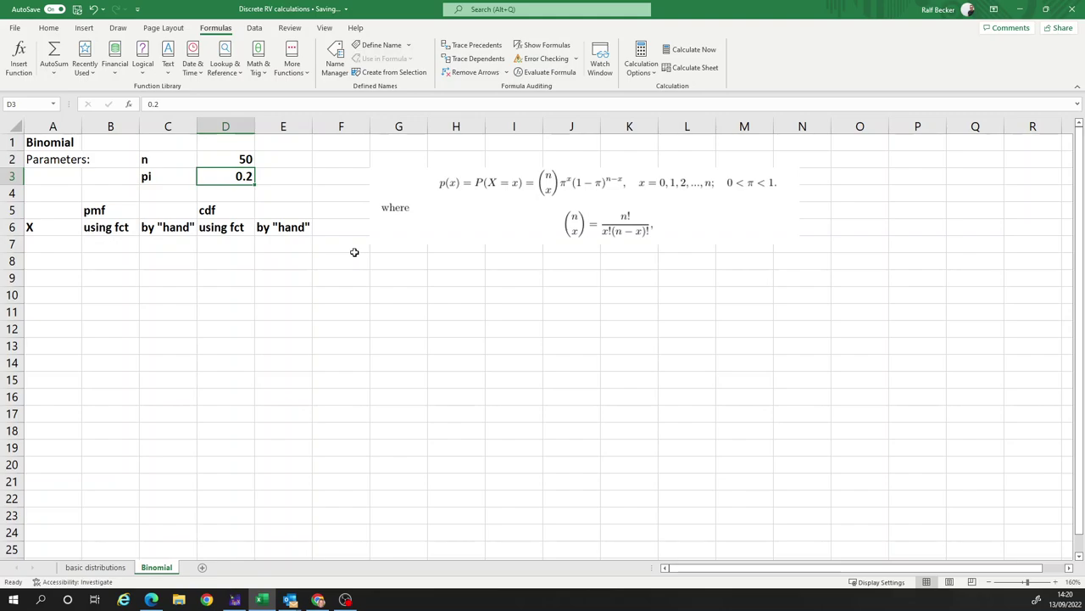
click(247, 159)
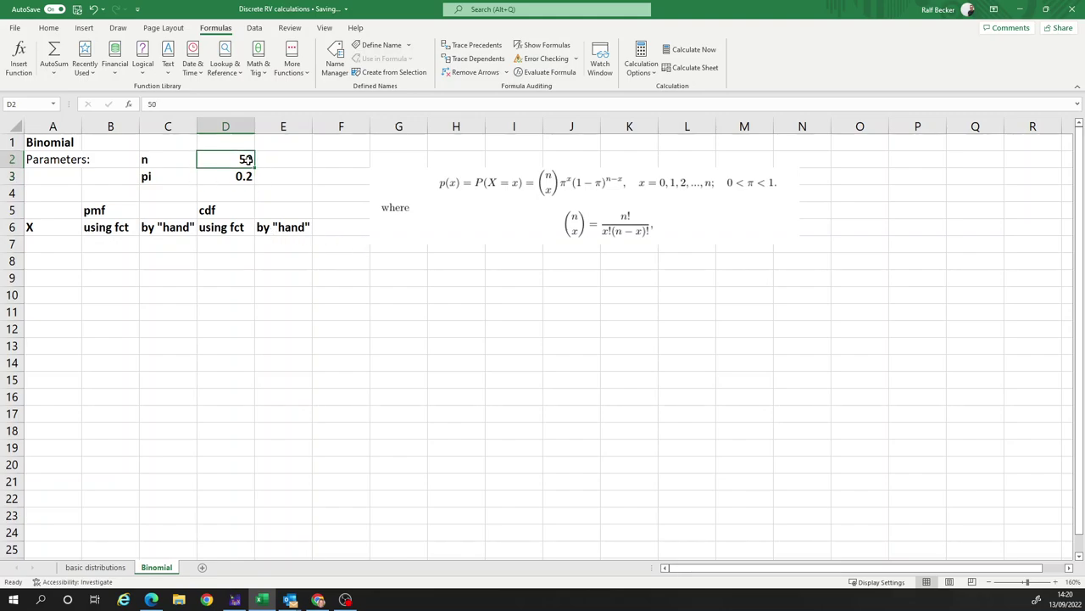
- Enter the X values 0, 1, 2 and 3 into A7:A10
click(61, 245)
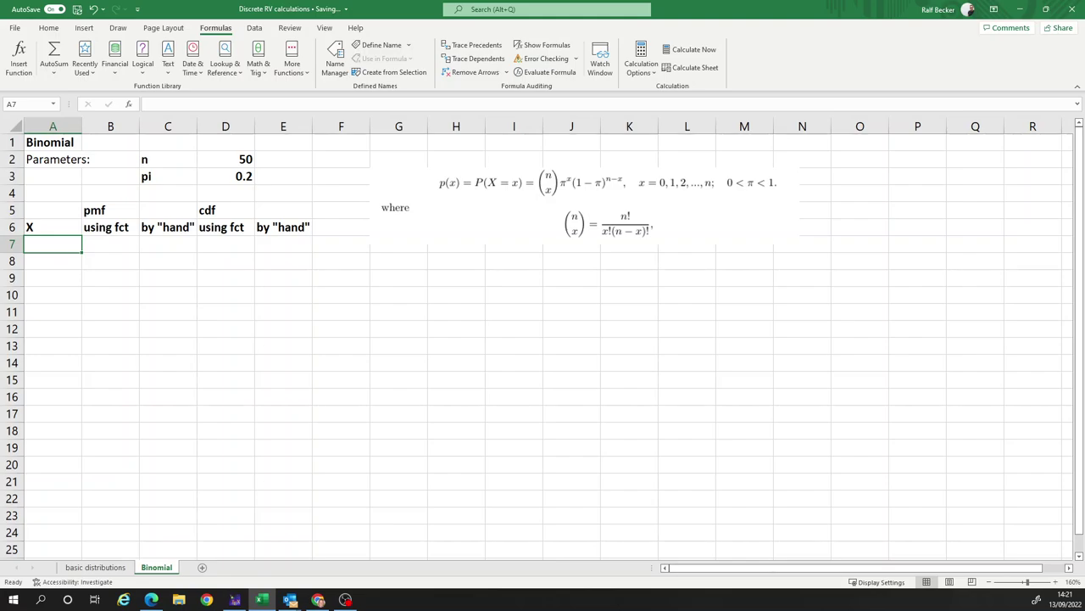
text(0)
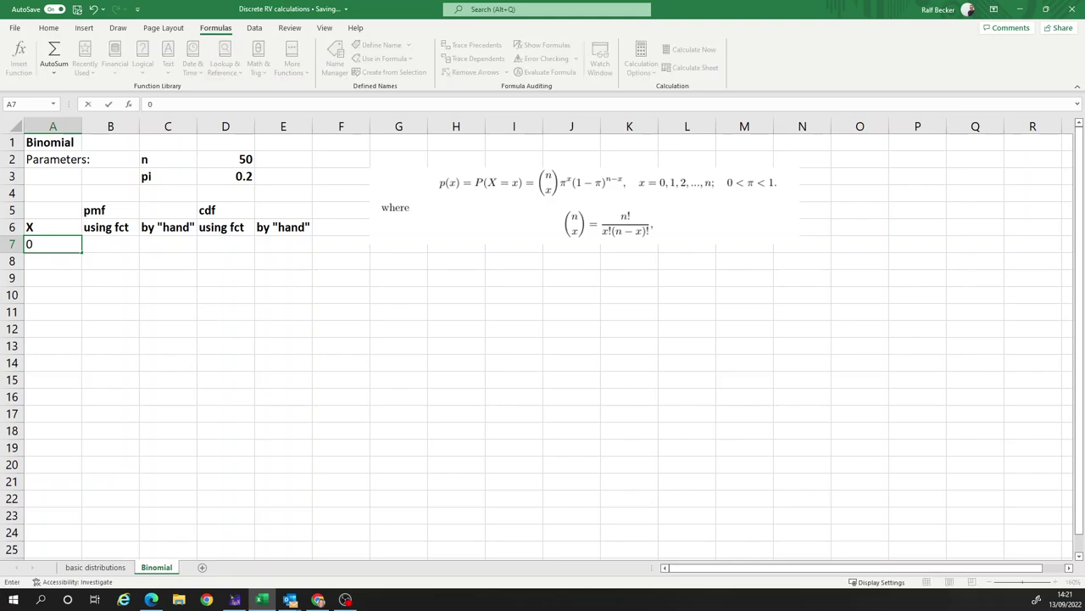
key(Return)
text(1)
key(Return)
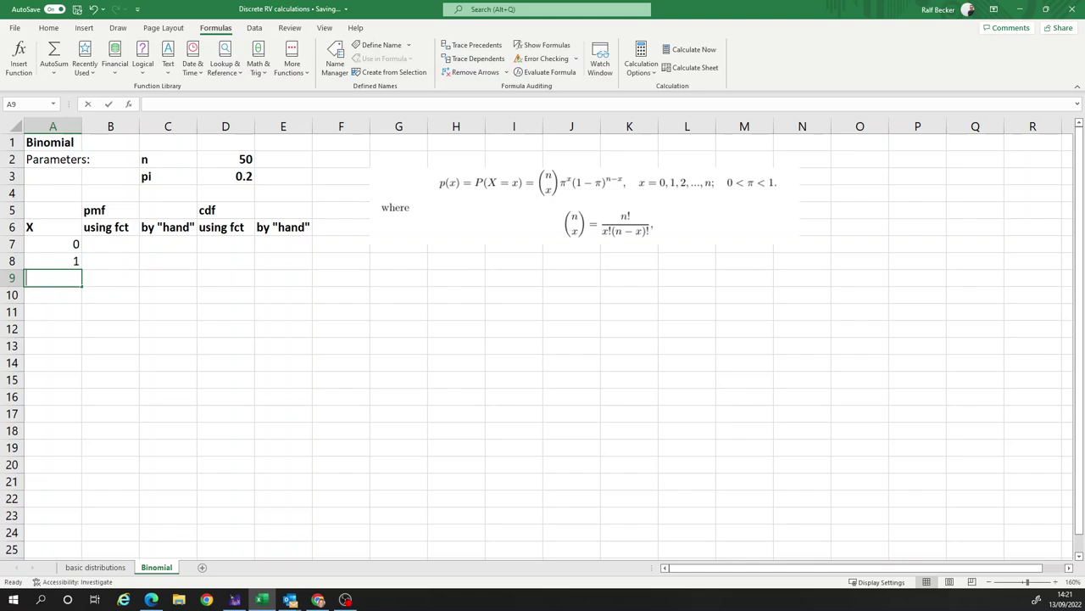
text(2)
key(Return)
text(3)
key(Return)
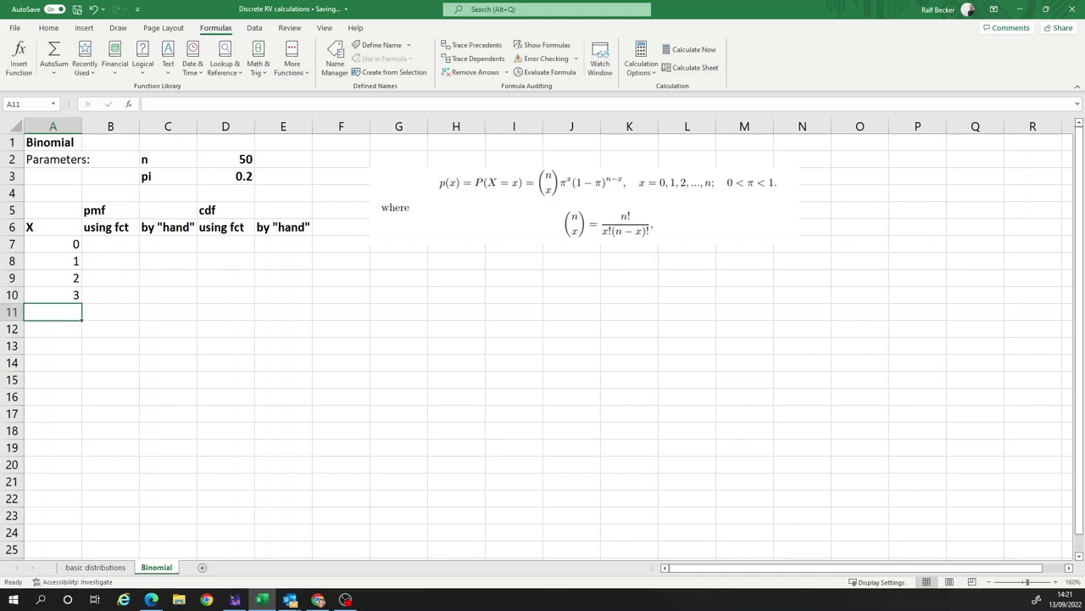
- Extend the X series from A7:A10 down to 50 in row 57 and check it
click(68, 245)
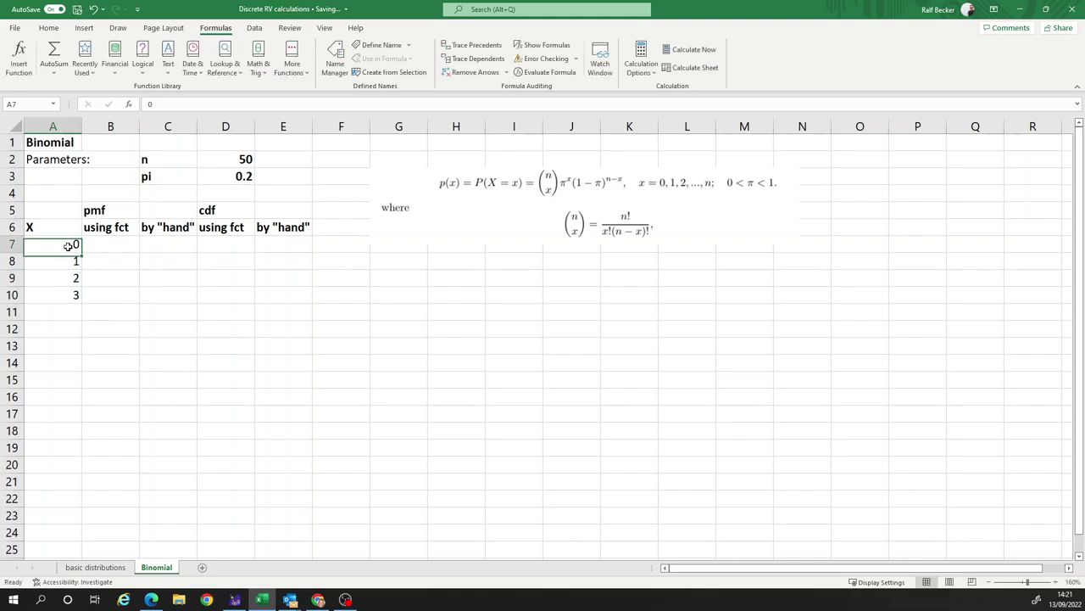
drag(67, 246, 70, 288)
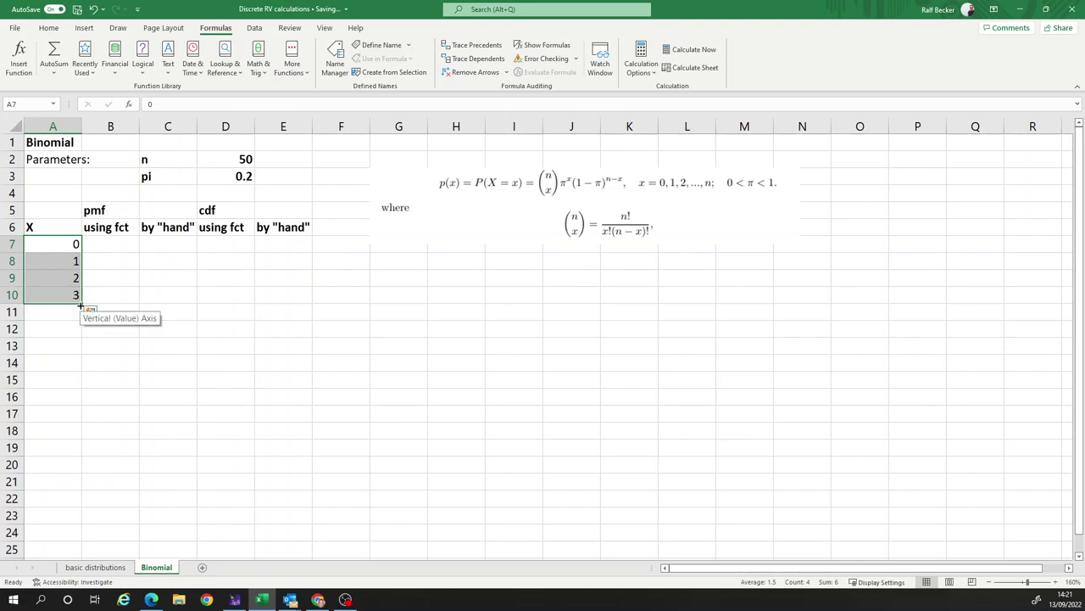
drag(81, 304, 80, 519)
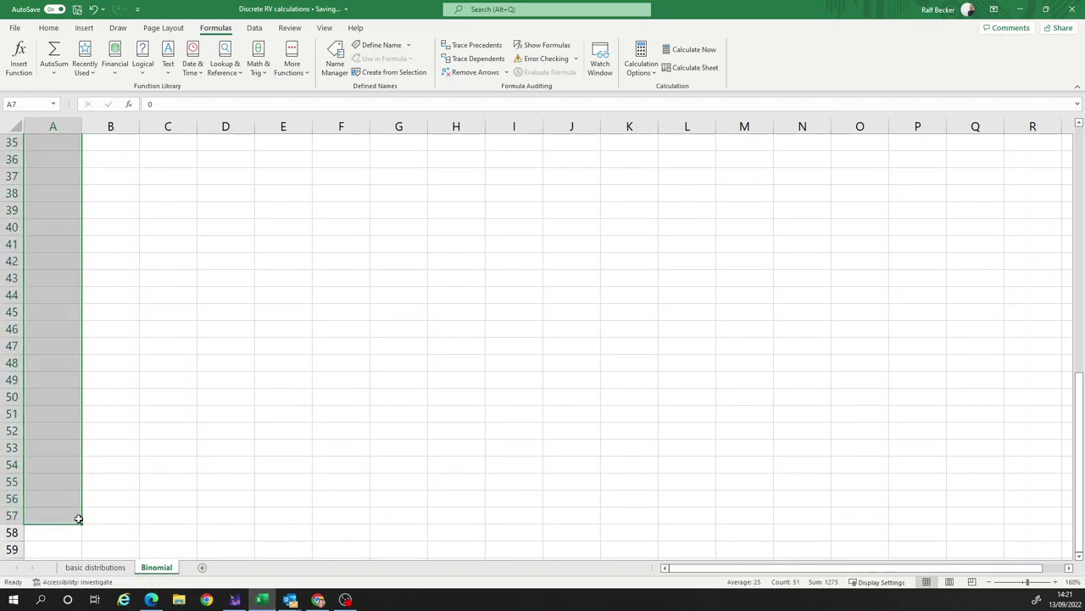
scroll(158, 295, up, 11)
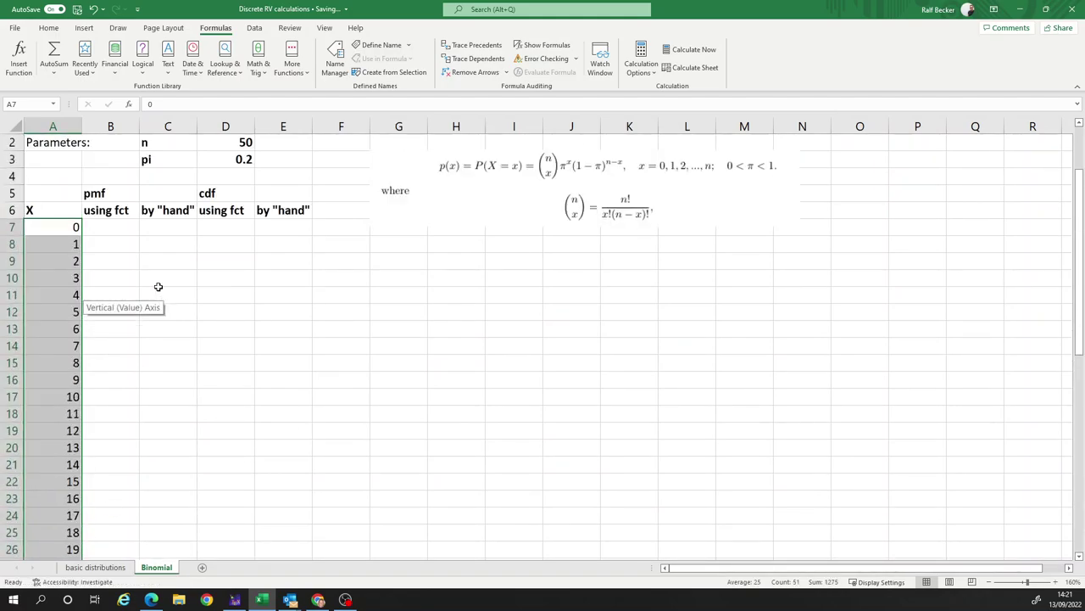
click(55, 312)
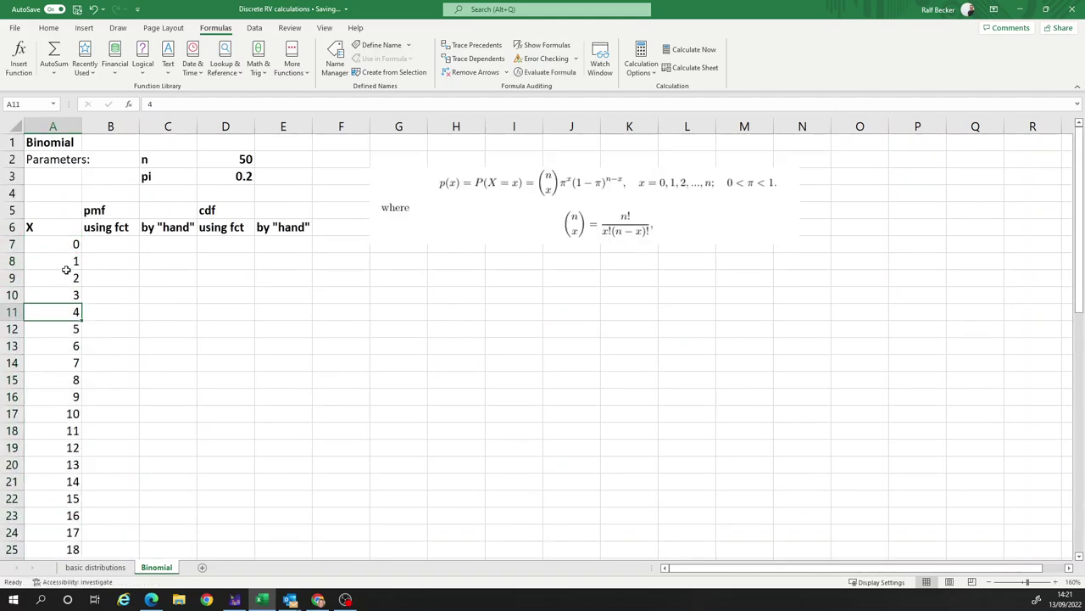
click(61, 244)
scroll(98, 413, down, 17)
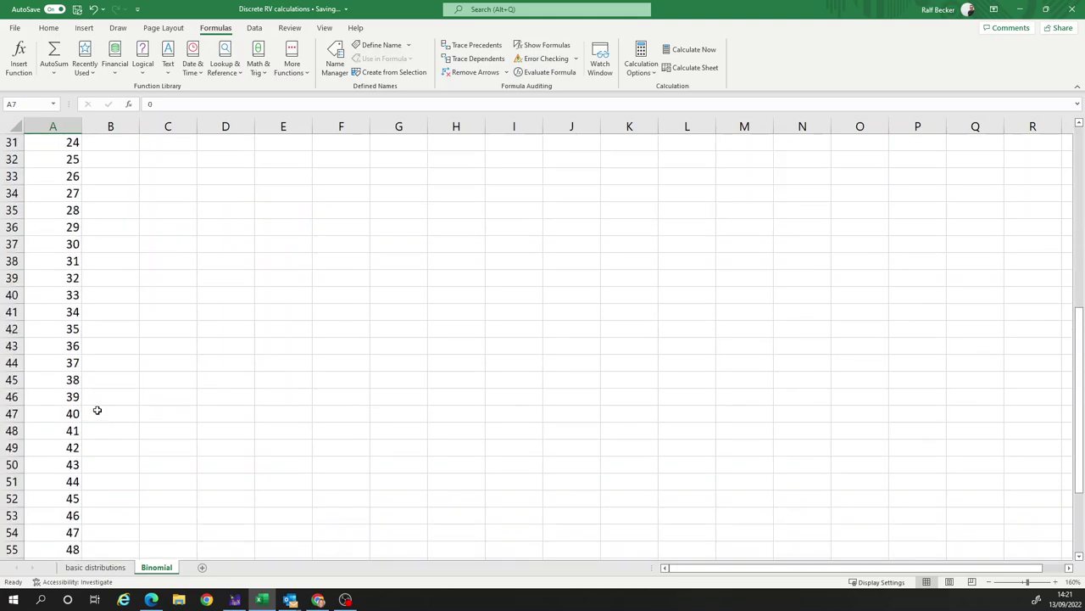
scroll(96, 407, up, 7)
scroll(94, 397, down, 4)
scroll(93, 396, up, 14)
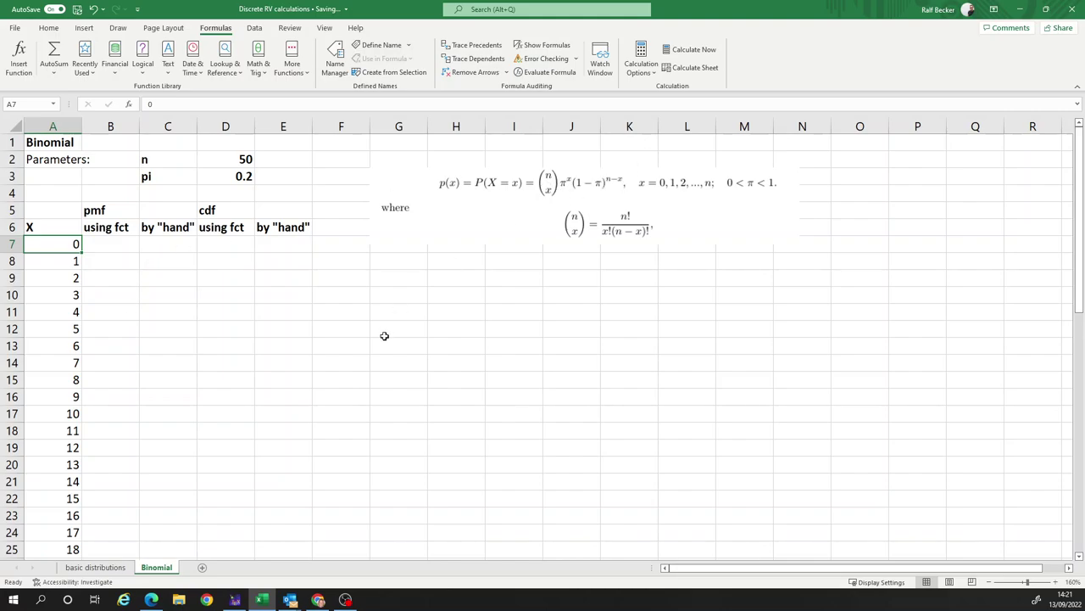
- Start =bin in B7 and accept the BINOM.DIST suggestion, which returns #NAME?
click(115, 247)
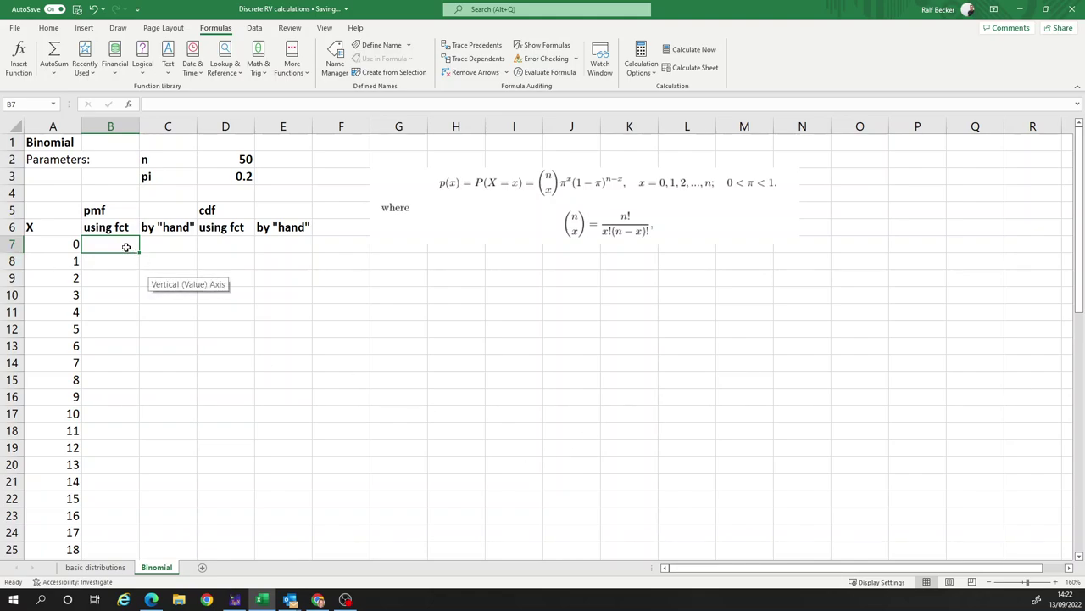
text(=)
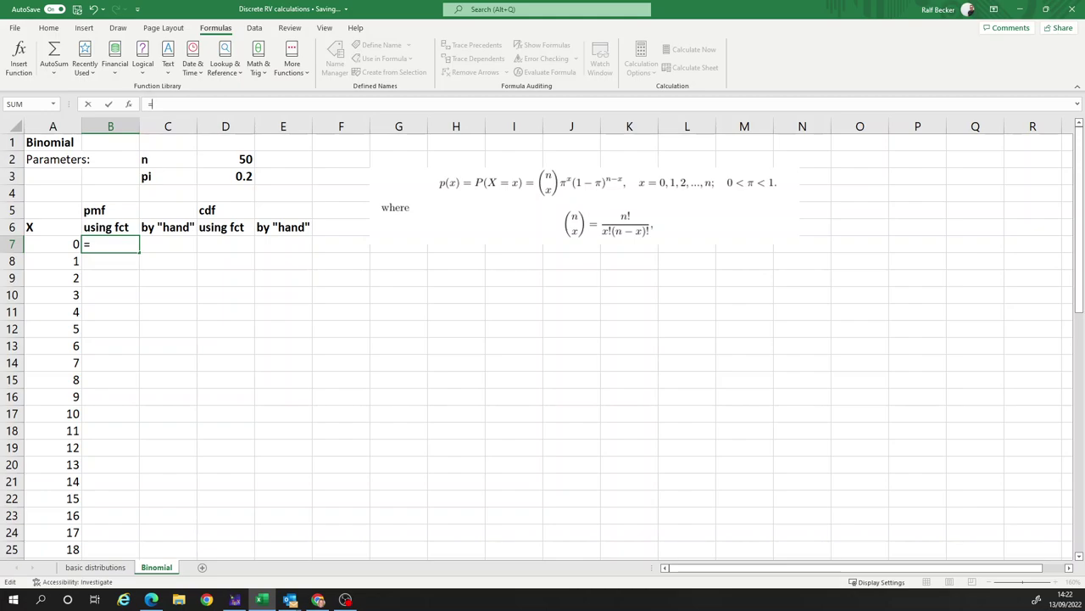
text(bin)
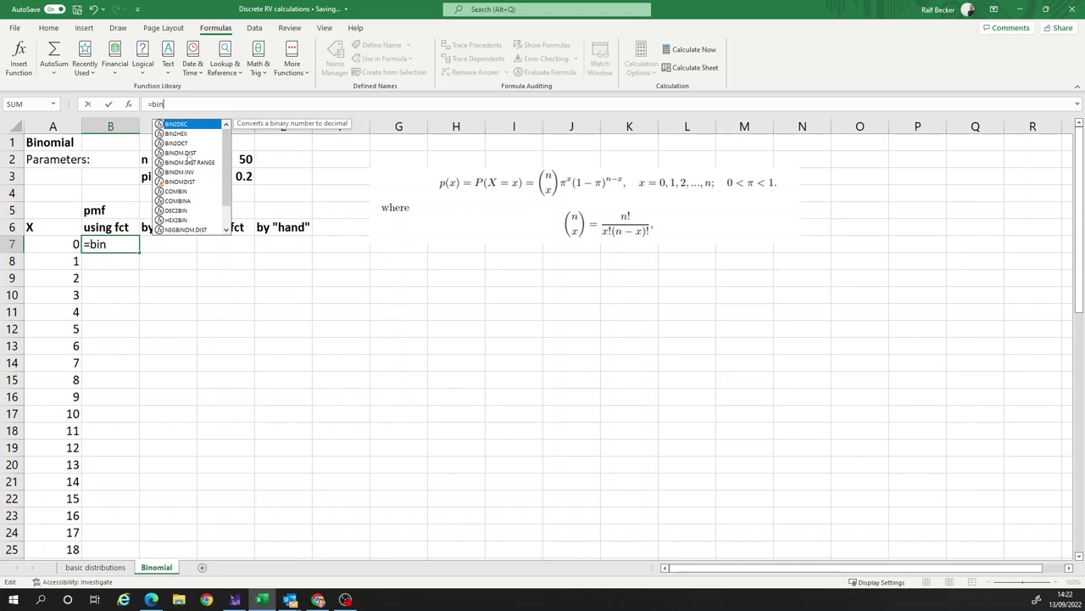
click(185, 153)
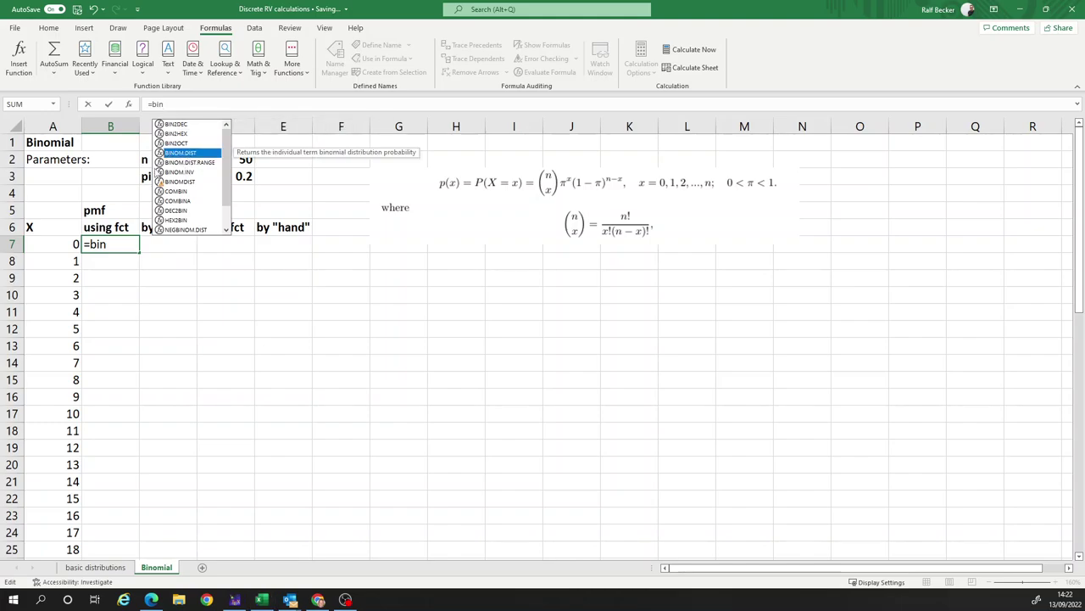
key(Return)
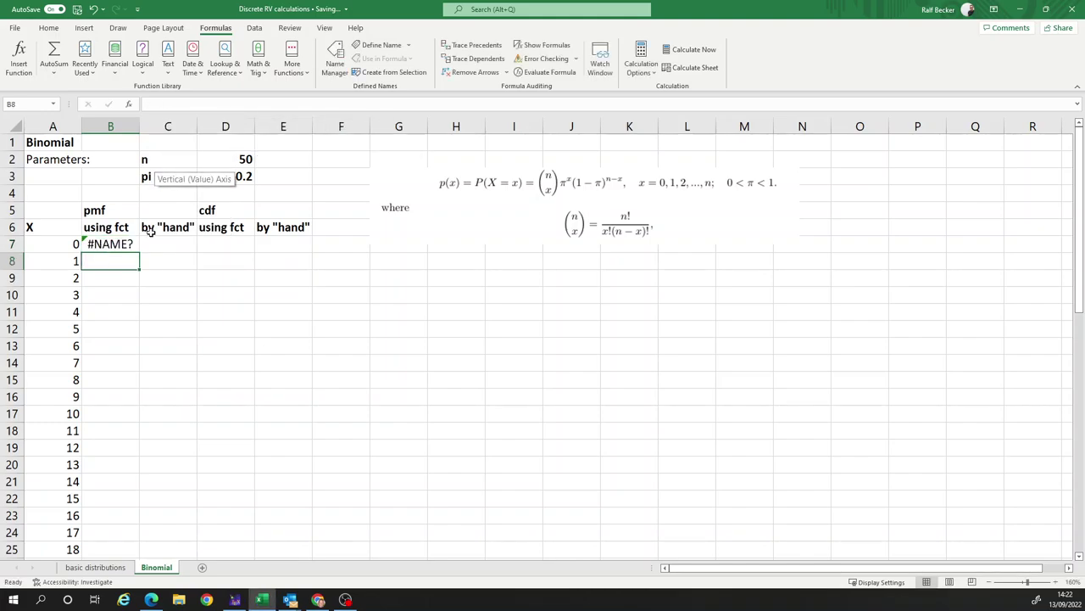
- Reopen B7's formula and correct the entry to =binom
click(103, 243)
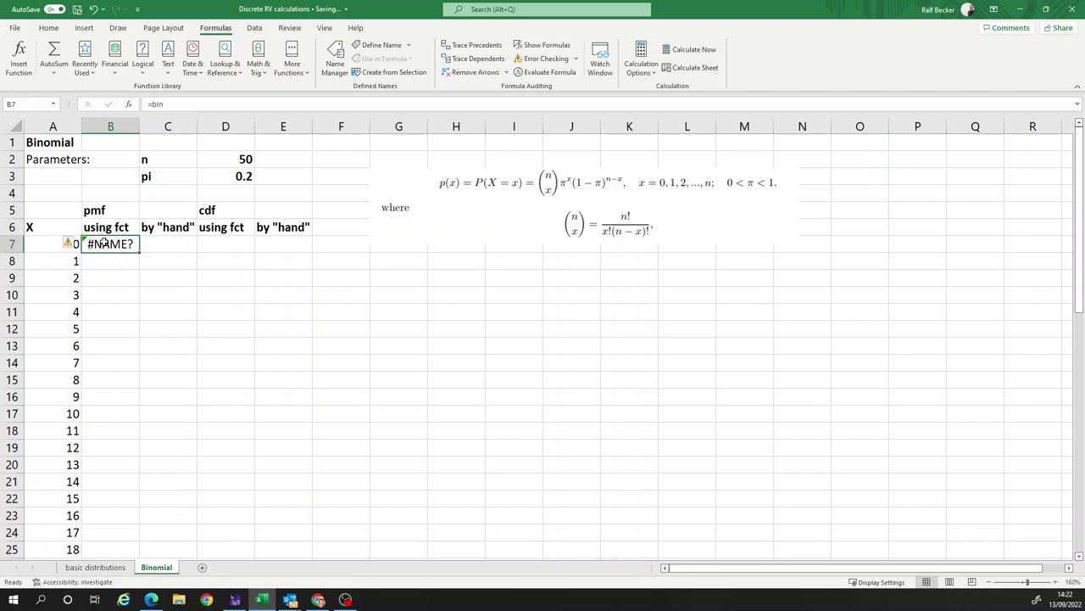
click(196, 103)
text(omi)
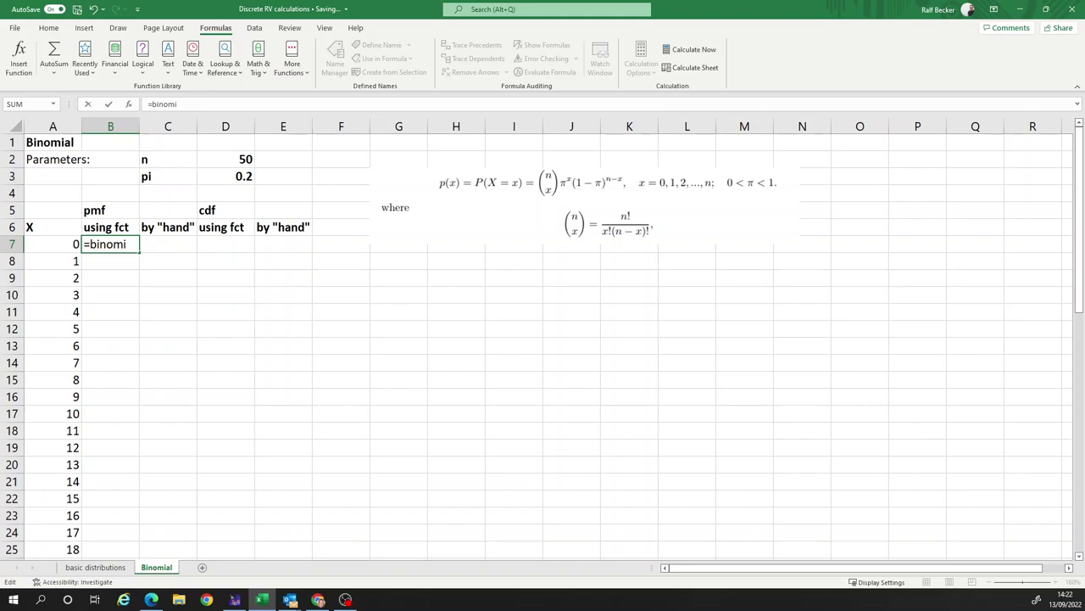
key(BackSpace)
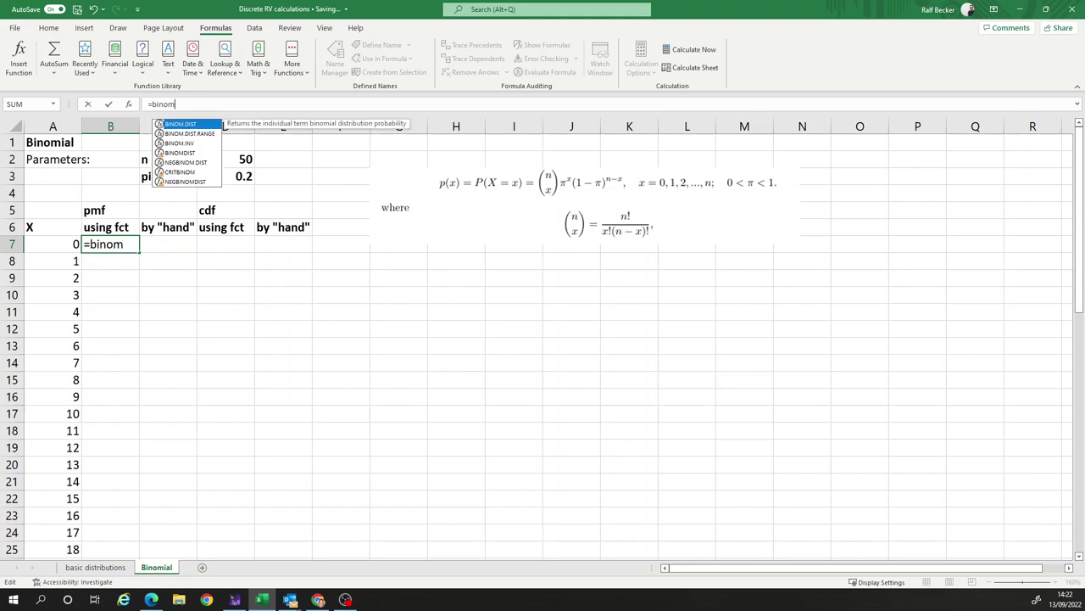
- Enter =BINOM.DIST(A7,$D$2,$D$3,FALSE) in B7, giving 1.42725E-05 for X = 0
double_click(189, 125)
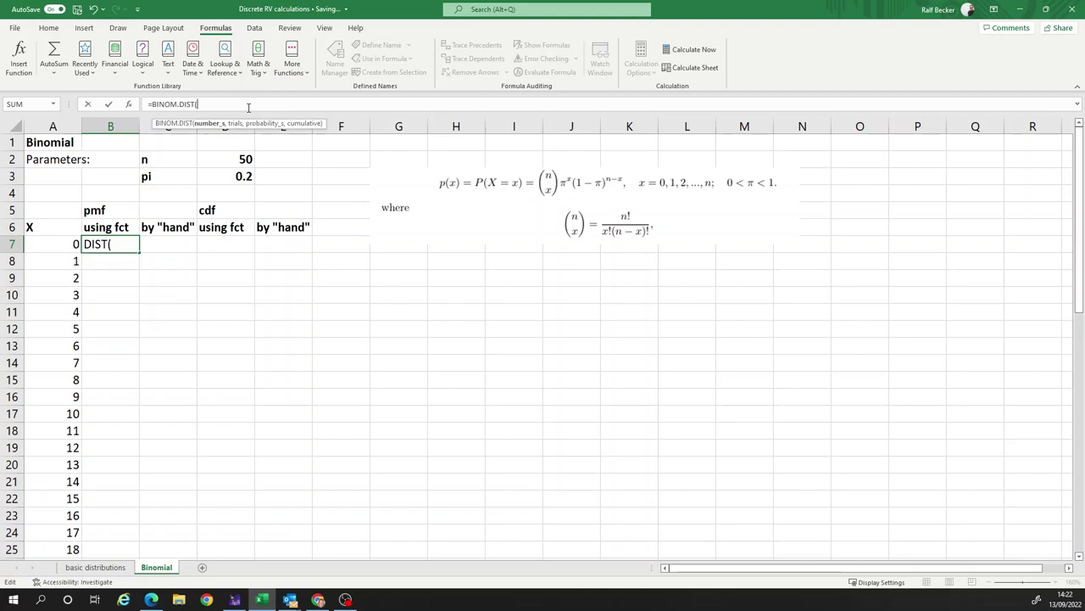
click(61, 244)
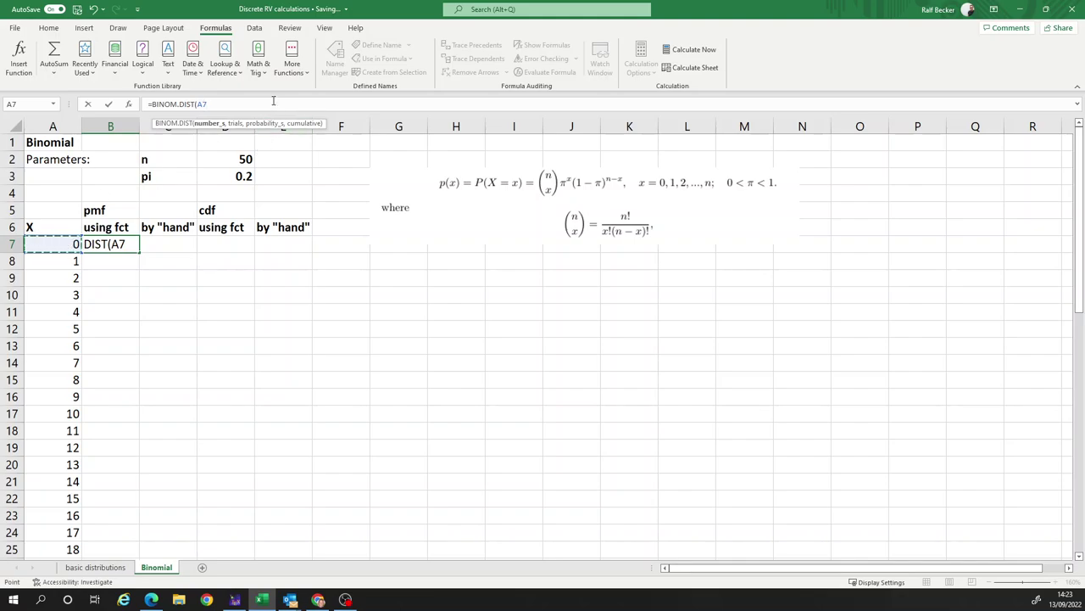
key(F2)
text(,)
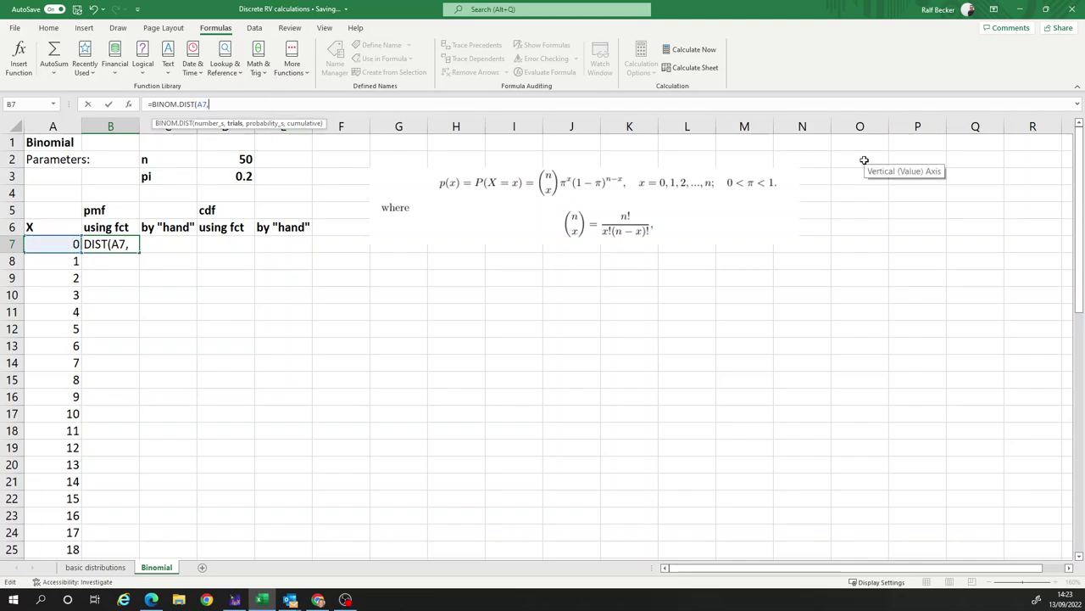
click(238, 159)
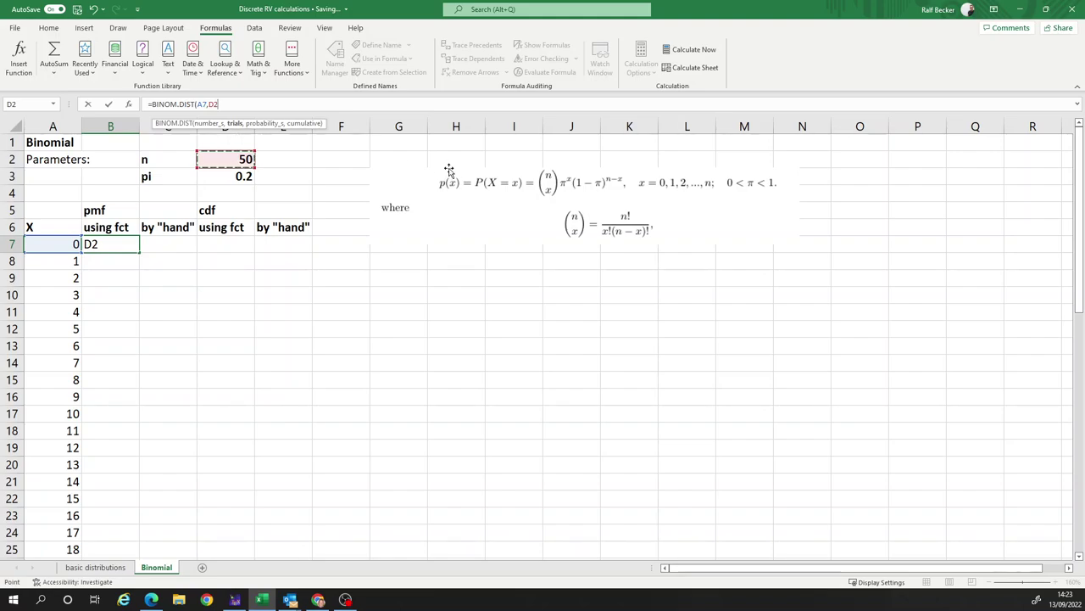
key(F4)
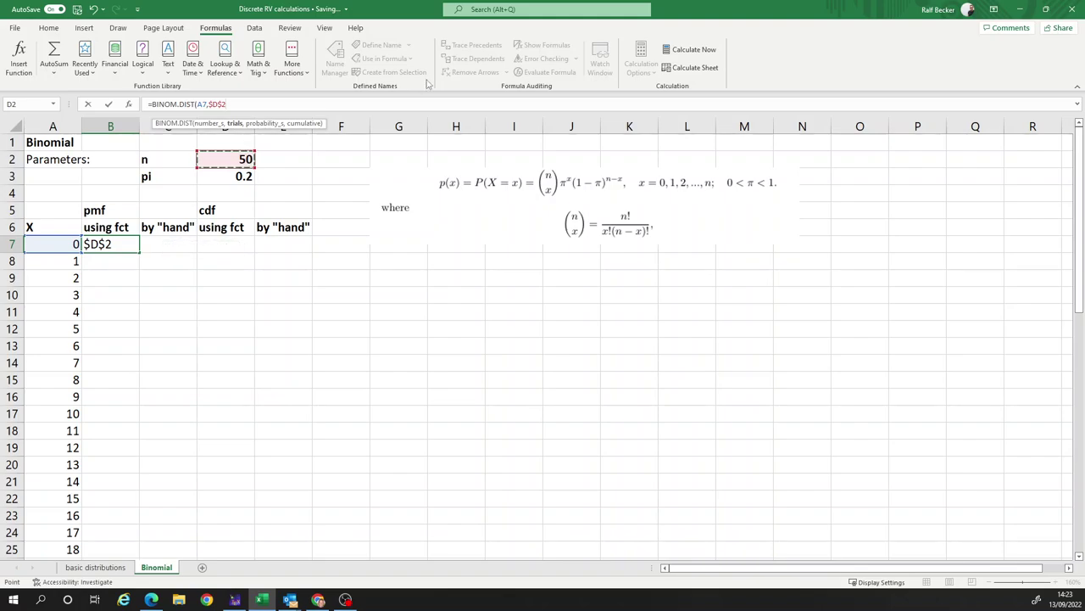
text(,)
click(234, 185)
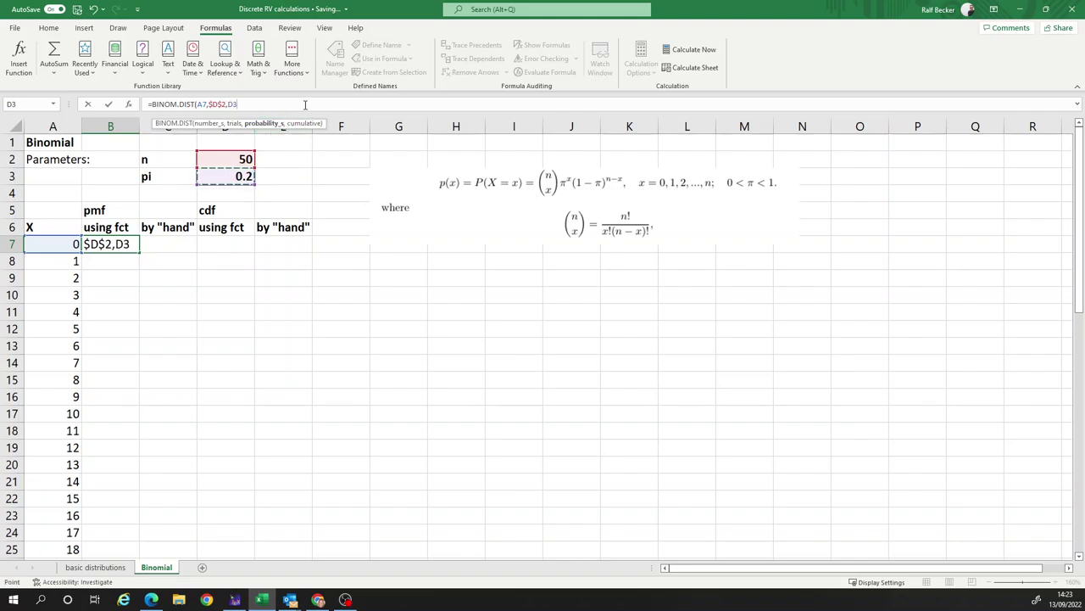
key(F4)
text(,)
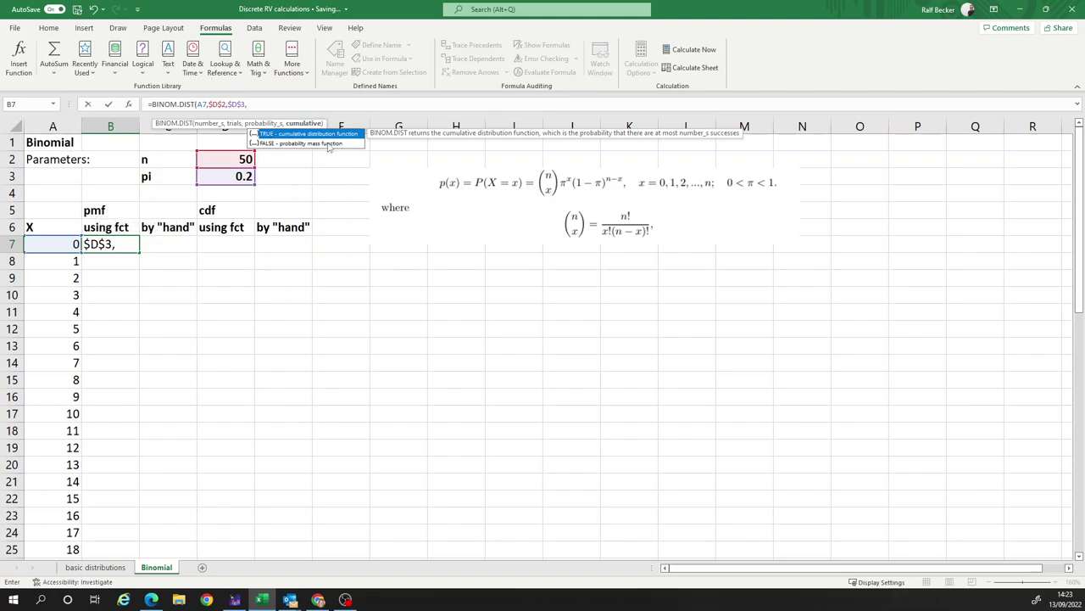
text(FALSE))
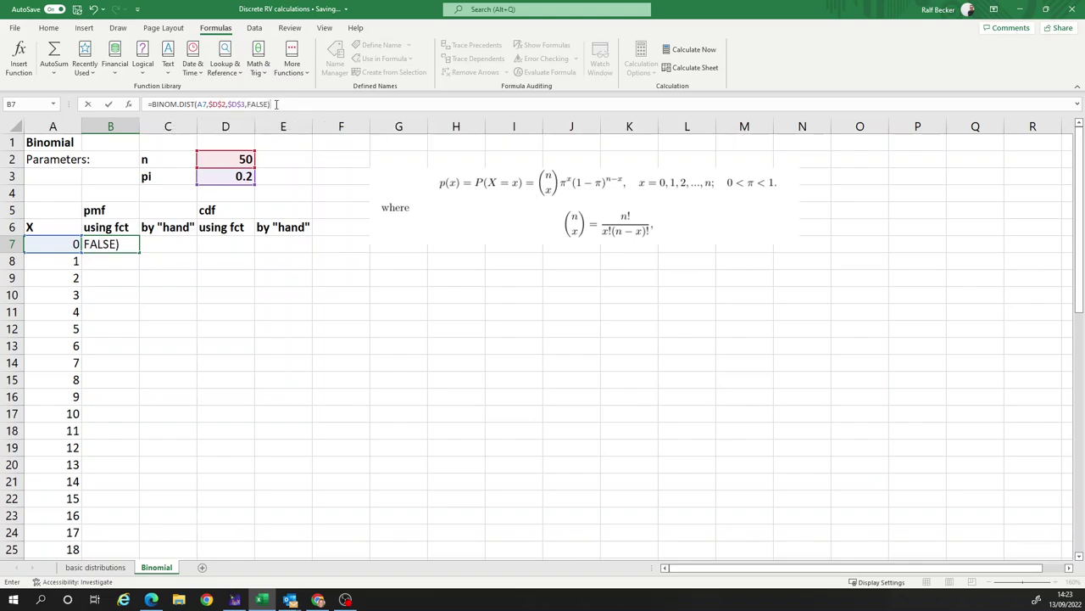
key(Return)
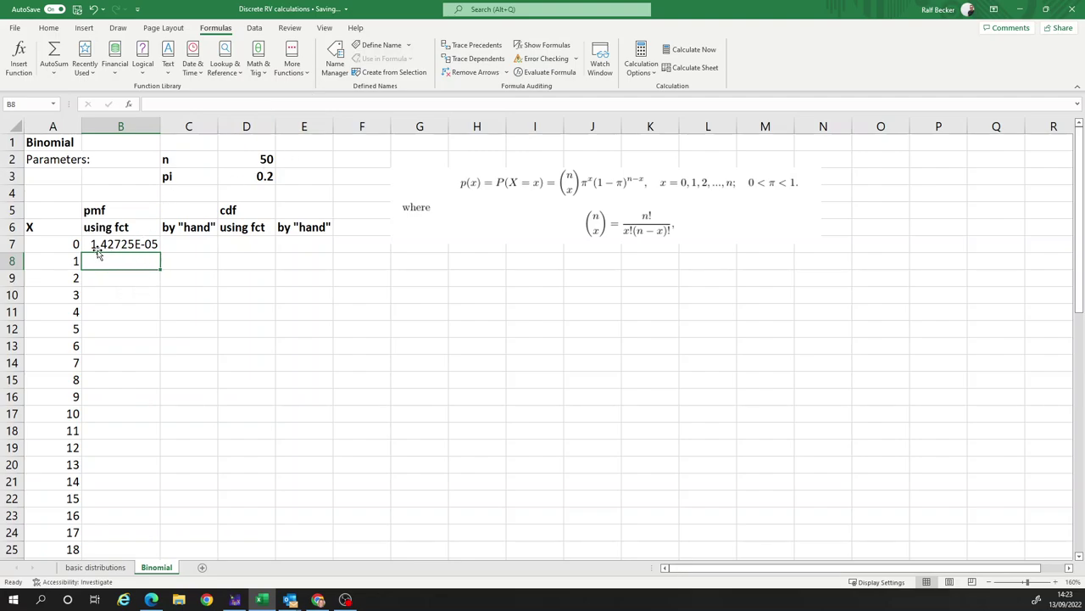
click(264, 166)
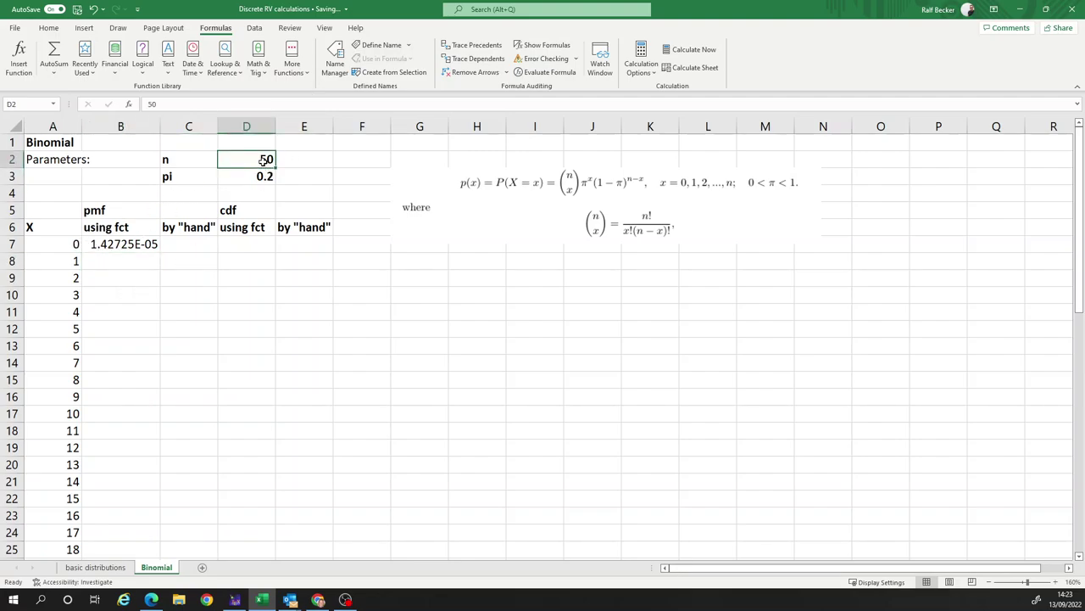
click(259, 182)
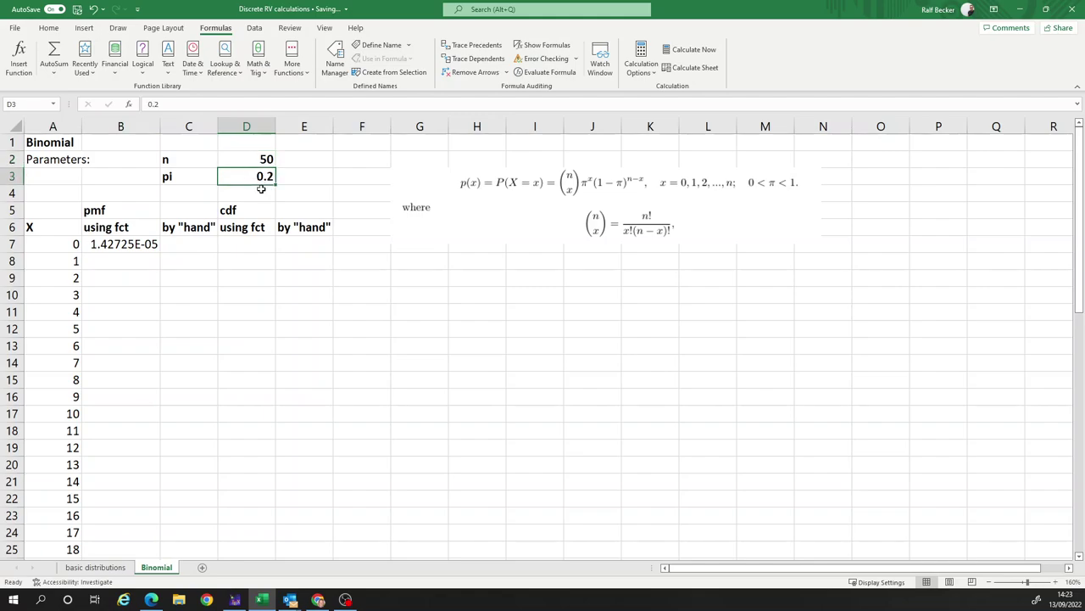
click(126, 245)
click(99, 264)
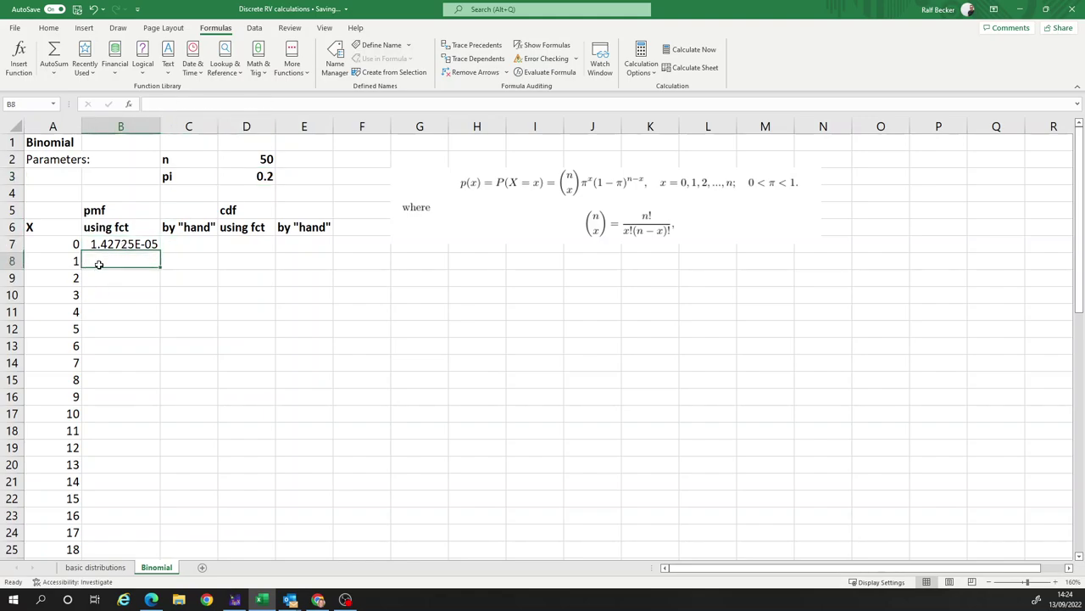
click(99, 278)
click(125, 244)
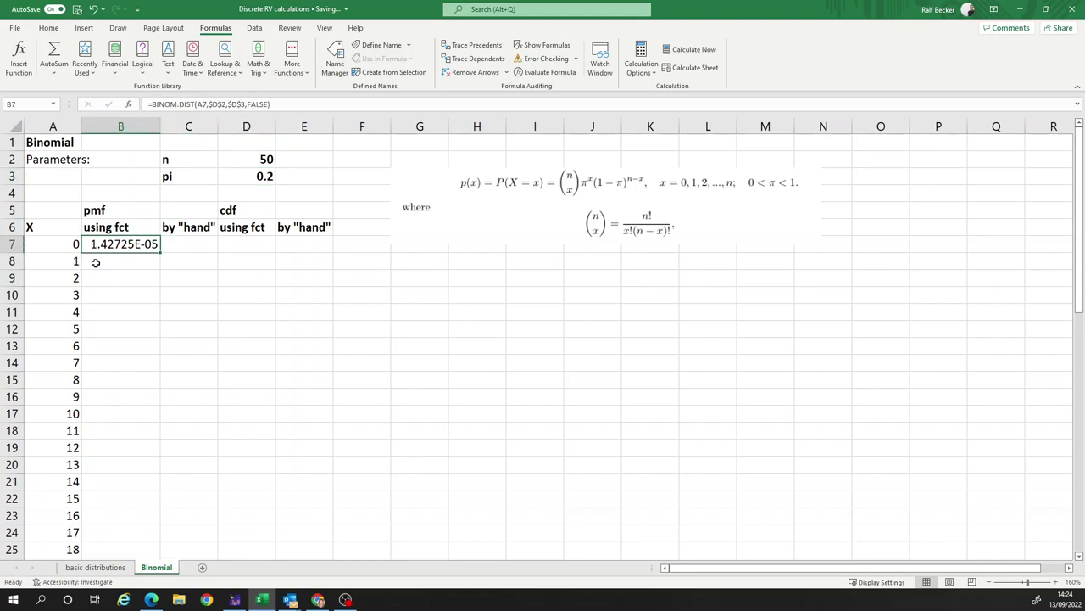
- Copy B7's BINOM.DIST formula down to B57 and inspect the copied formula in B11
double_click(161, 252)
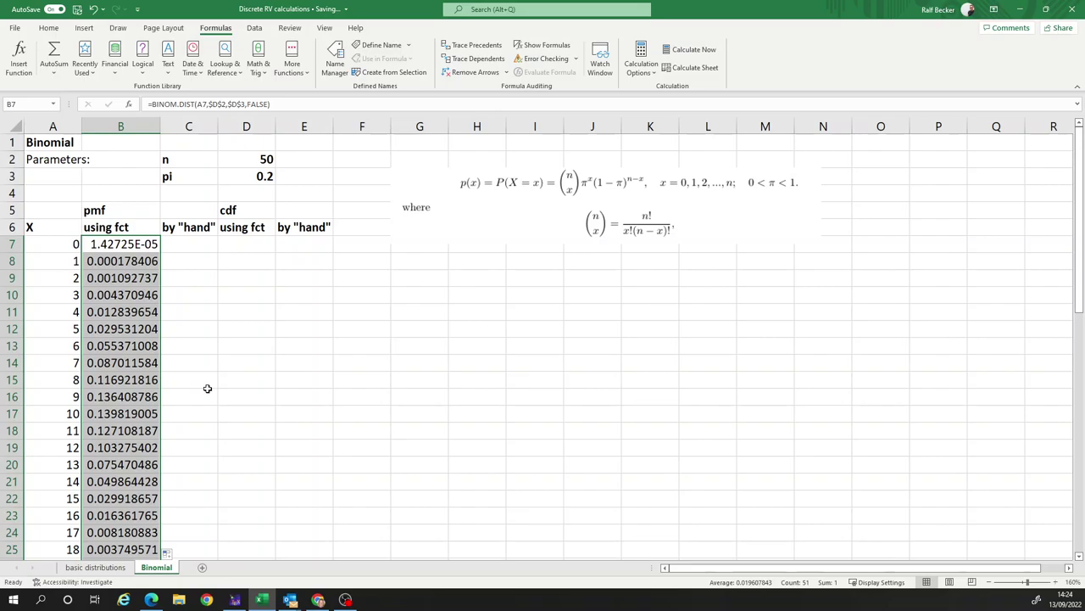
scroll(207, 388, down, 18)
scroll(52, 366, up, 4)
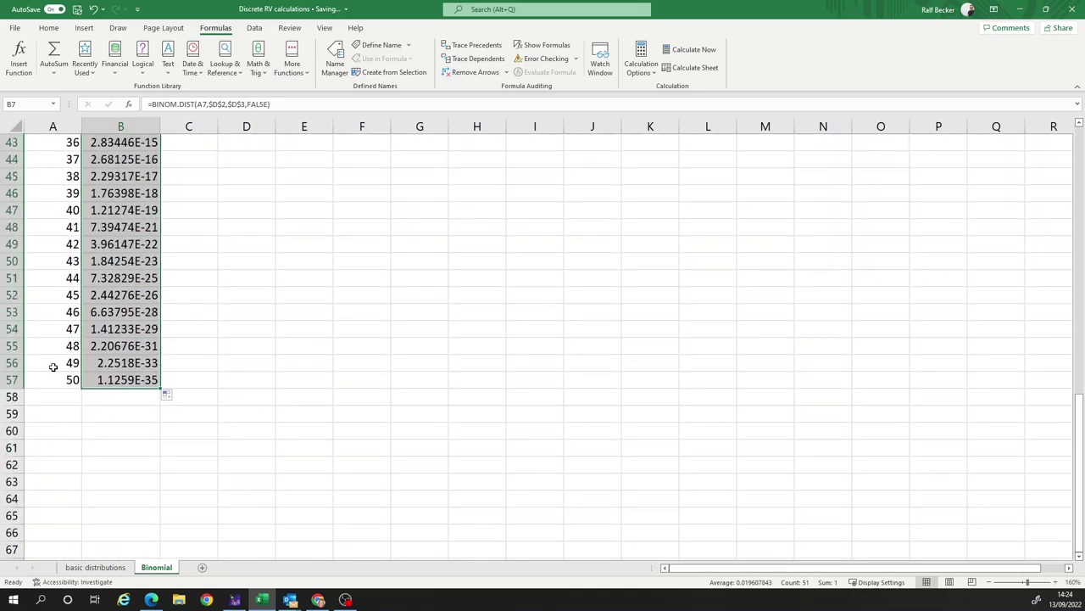
scroll(124, 365, up, 12)
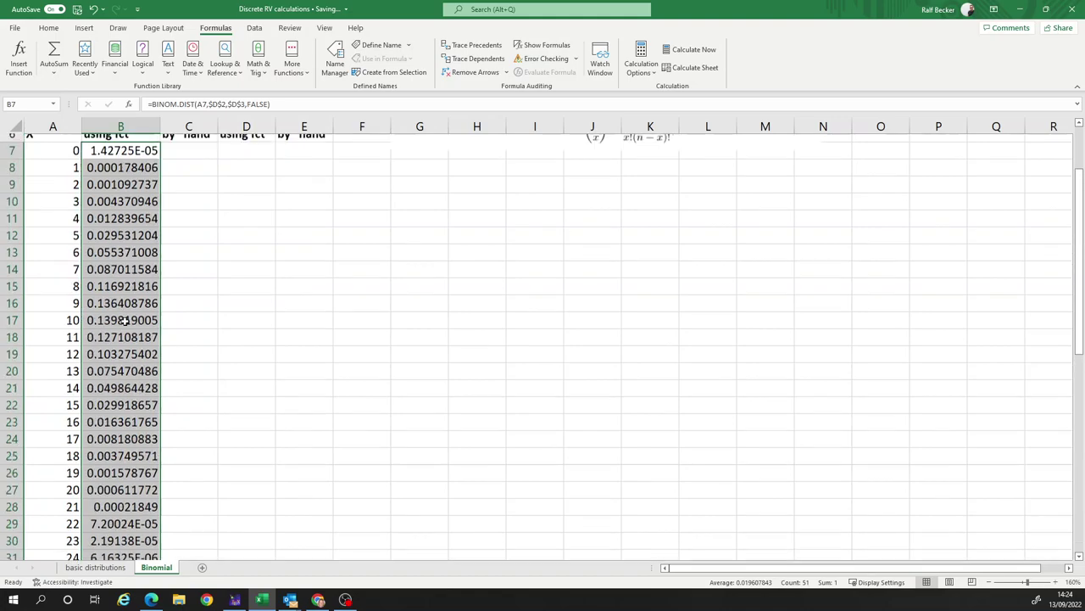
scroll(124, 320, up, 2)
click(131, 311)
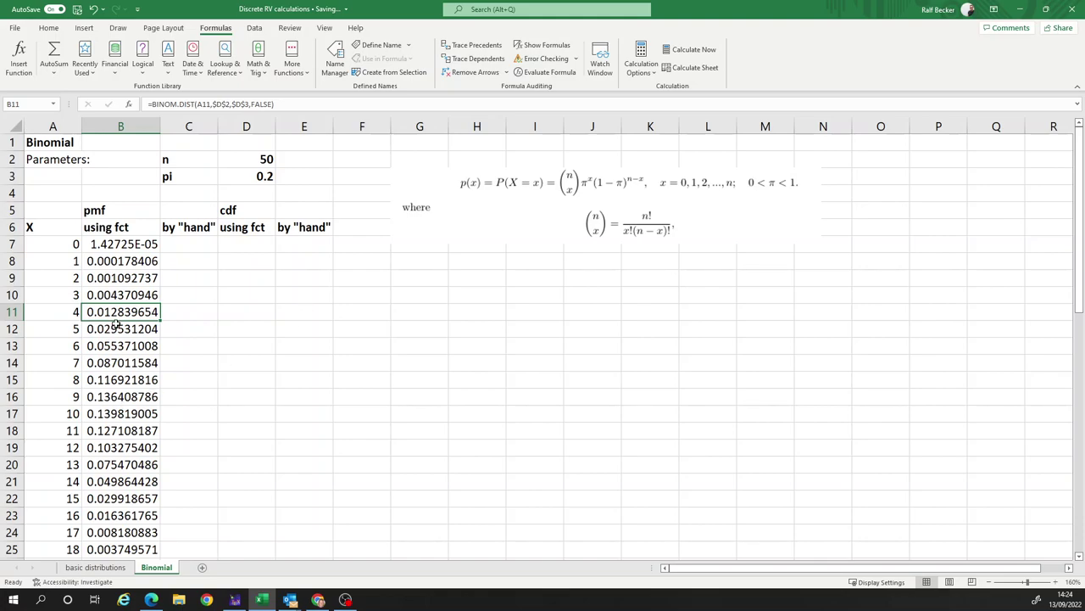
double_click(120, 312)
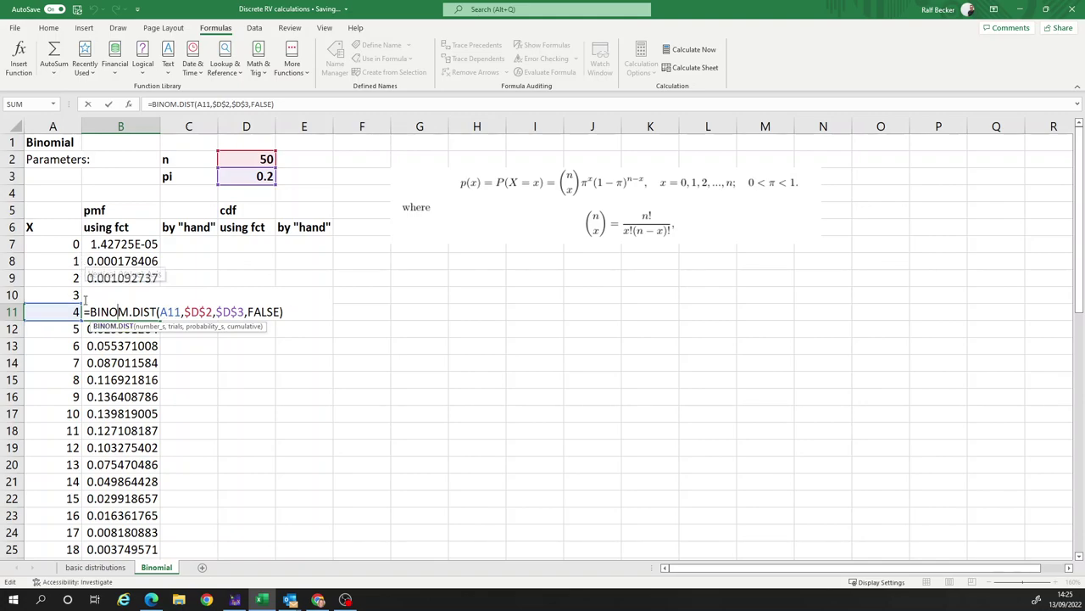
key(Return)
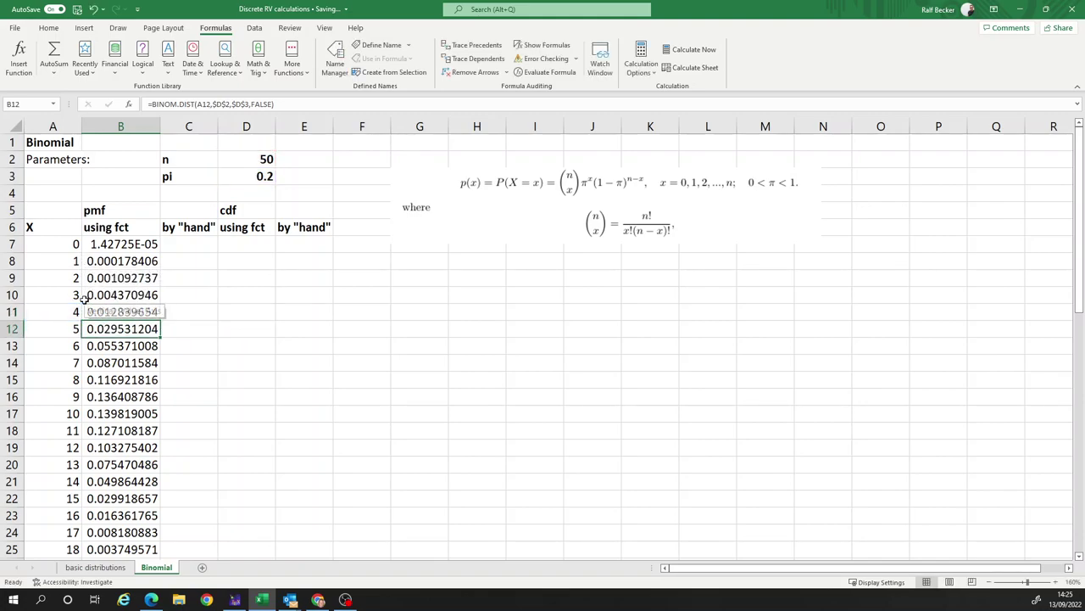
click(195, 229)
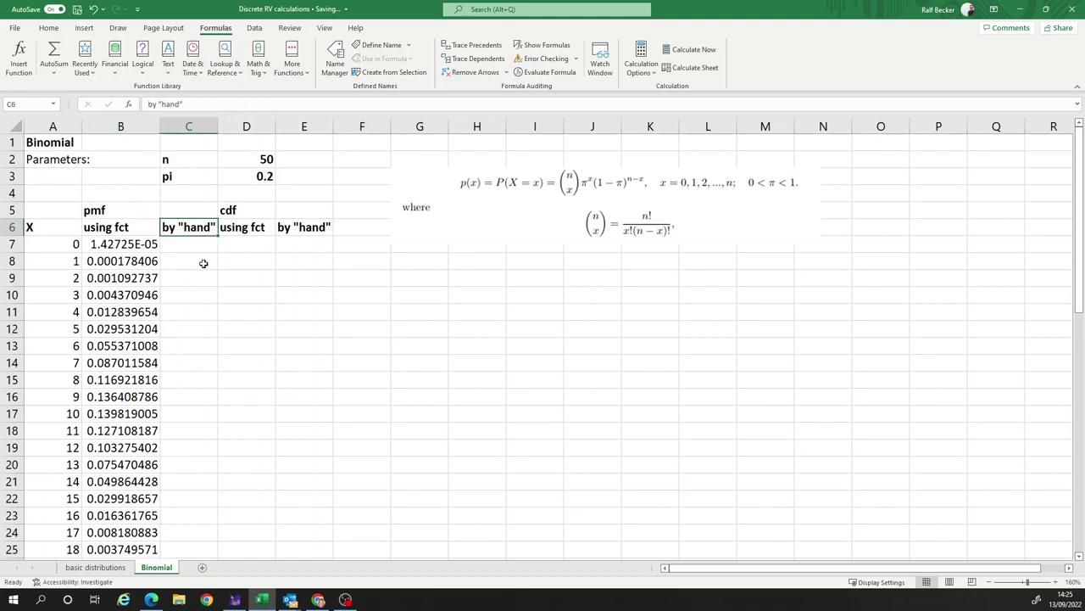
click(186, 242)
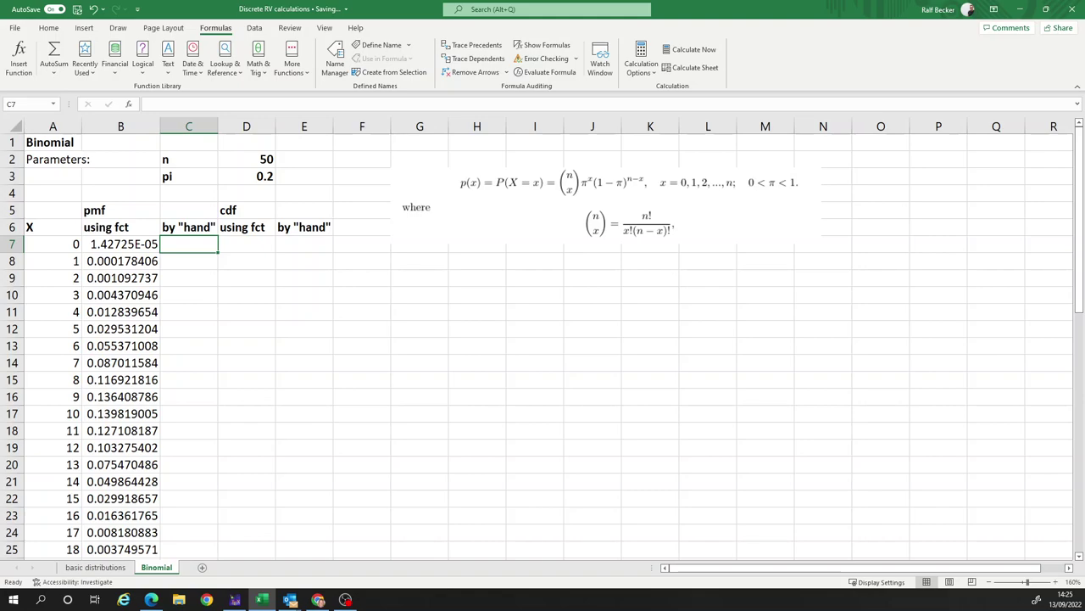
drag(416, 148, 830, 263)
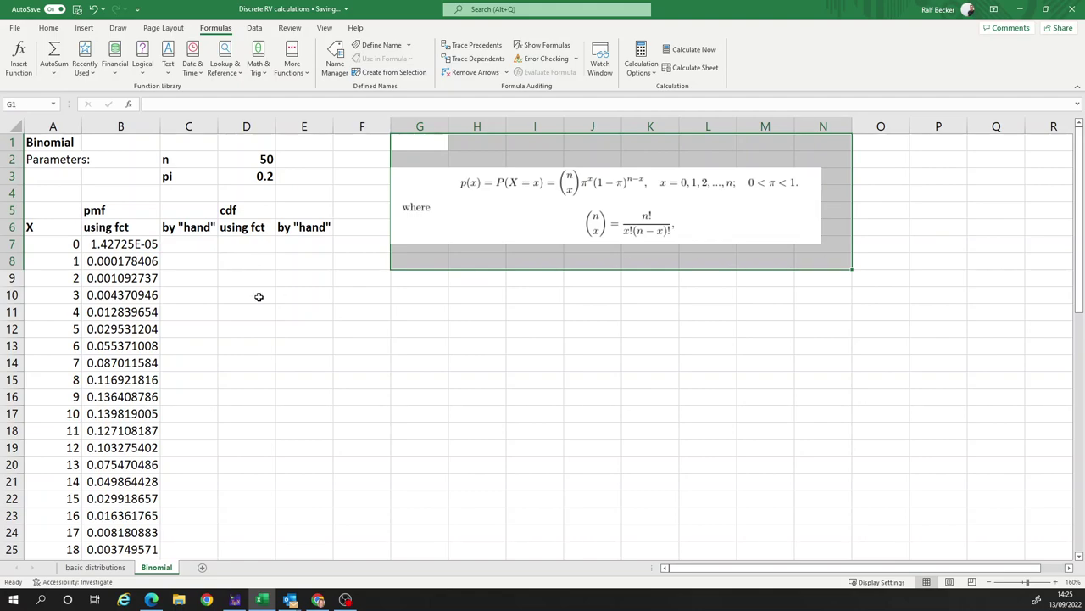
click(192, 246)
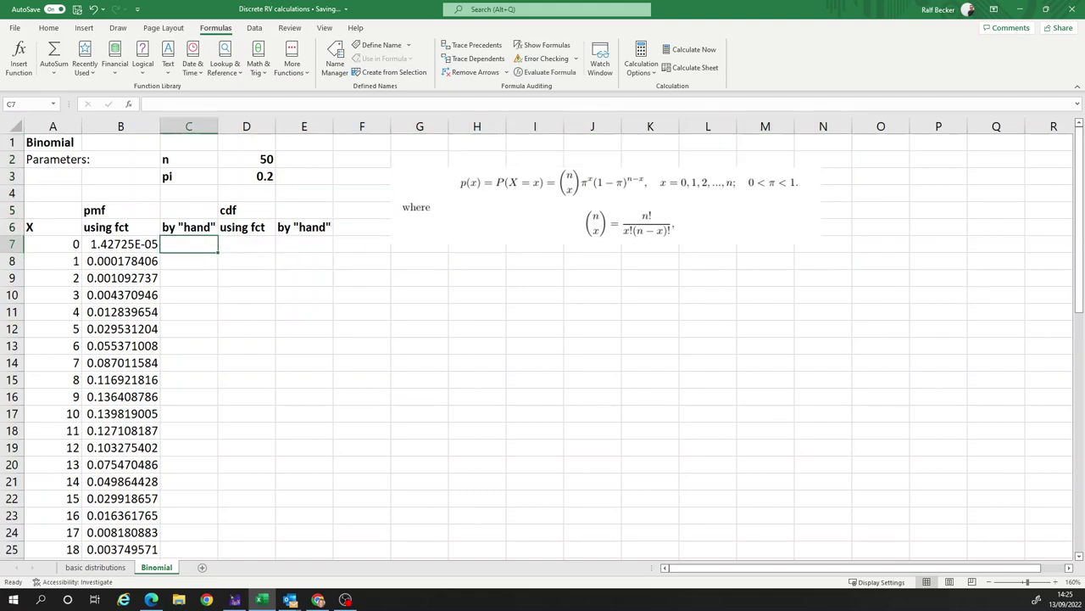
text(=)
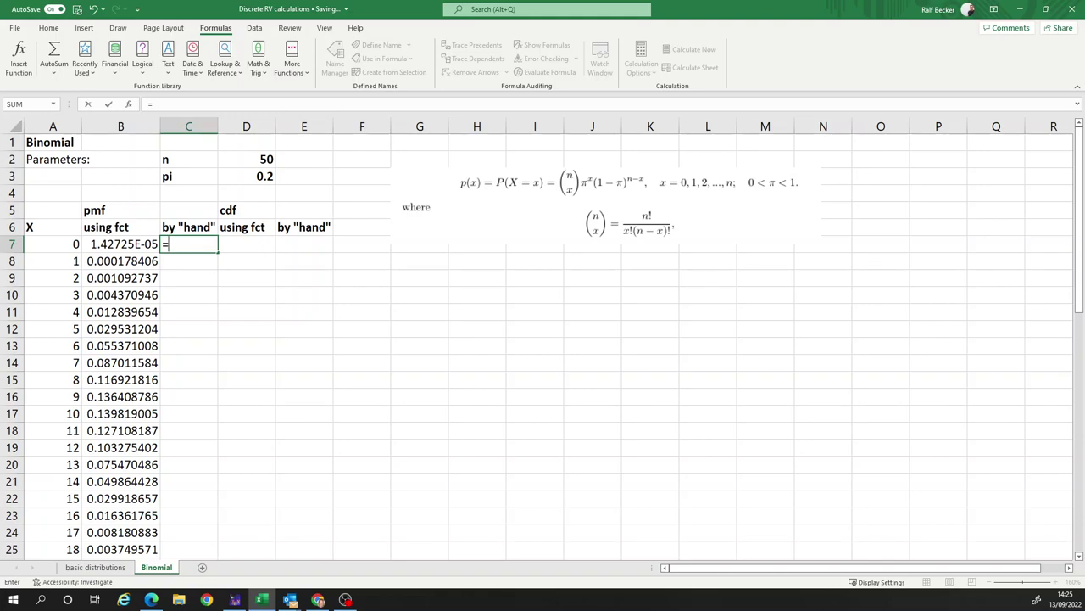
key(Escape)
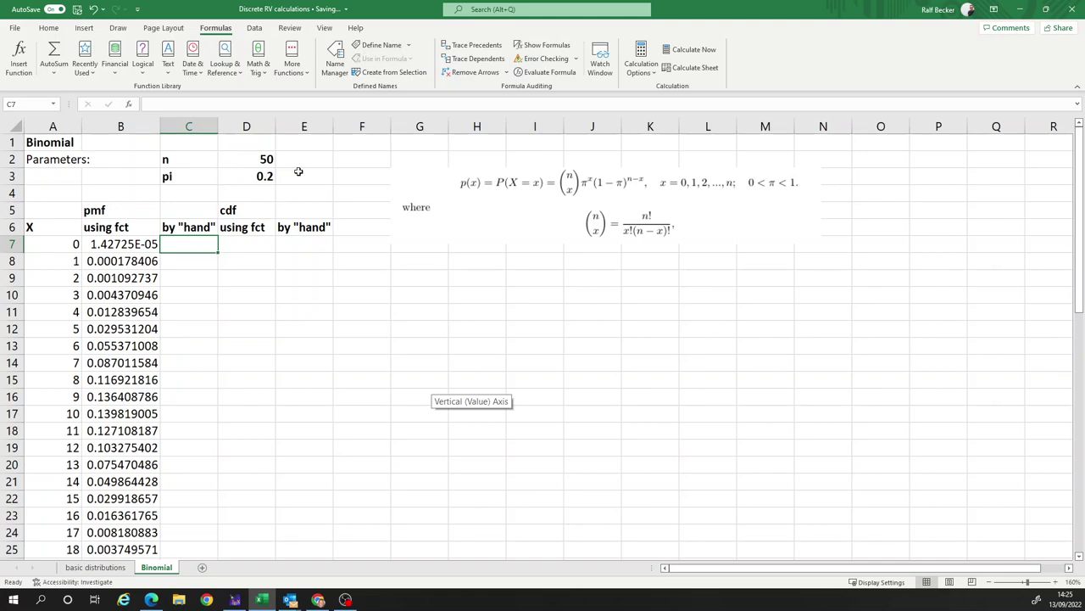
- Name cell D2 'n' using the Name Box
click(249, 176)
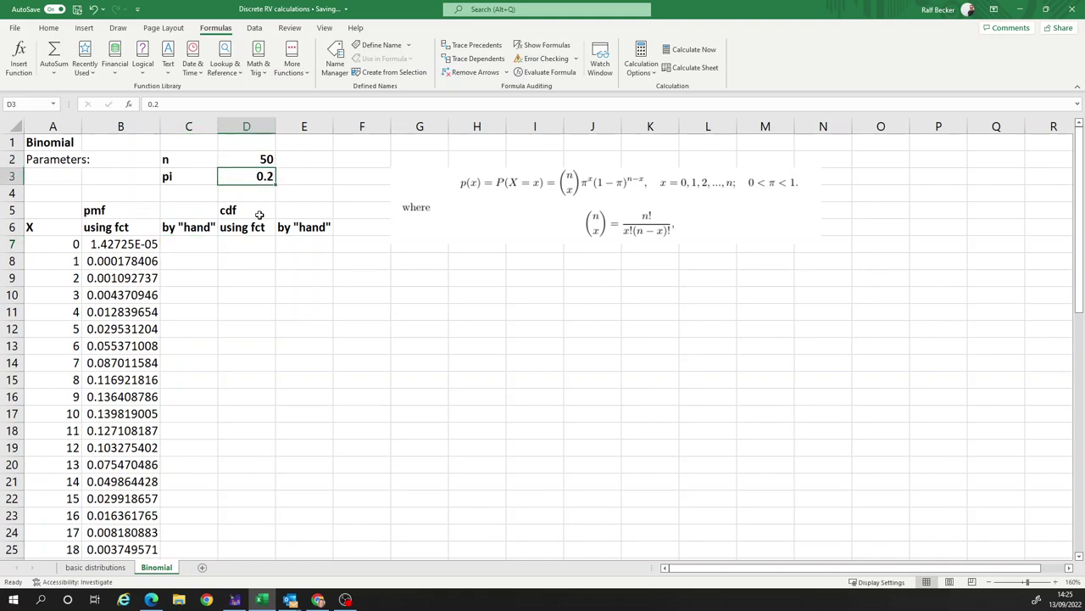
click(247, 159)
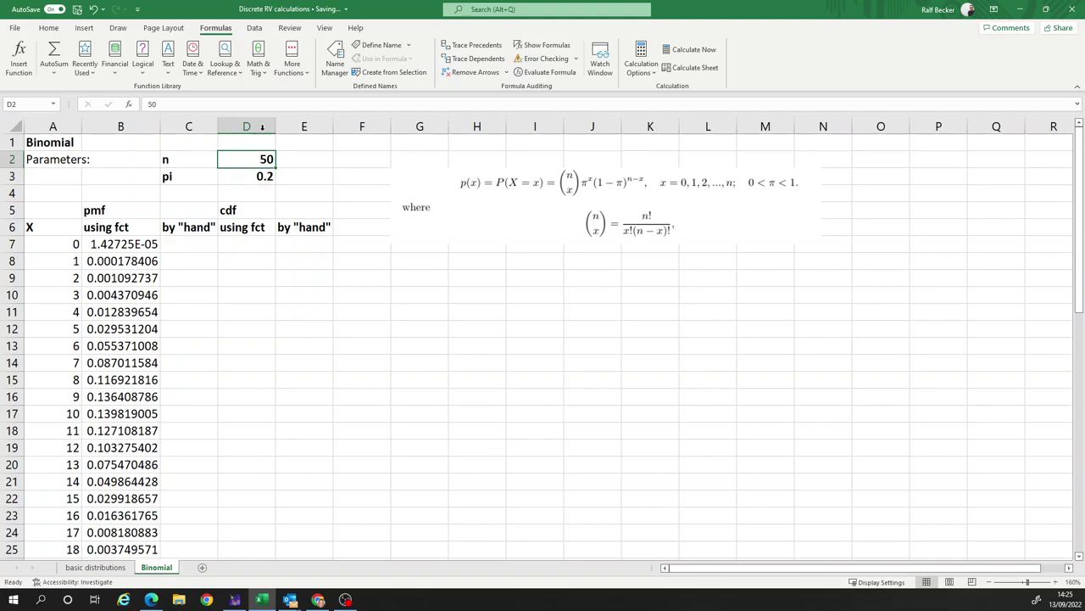
click(265, 173)
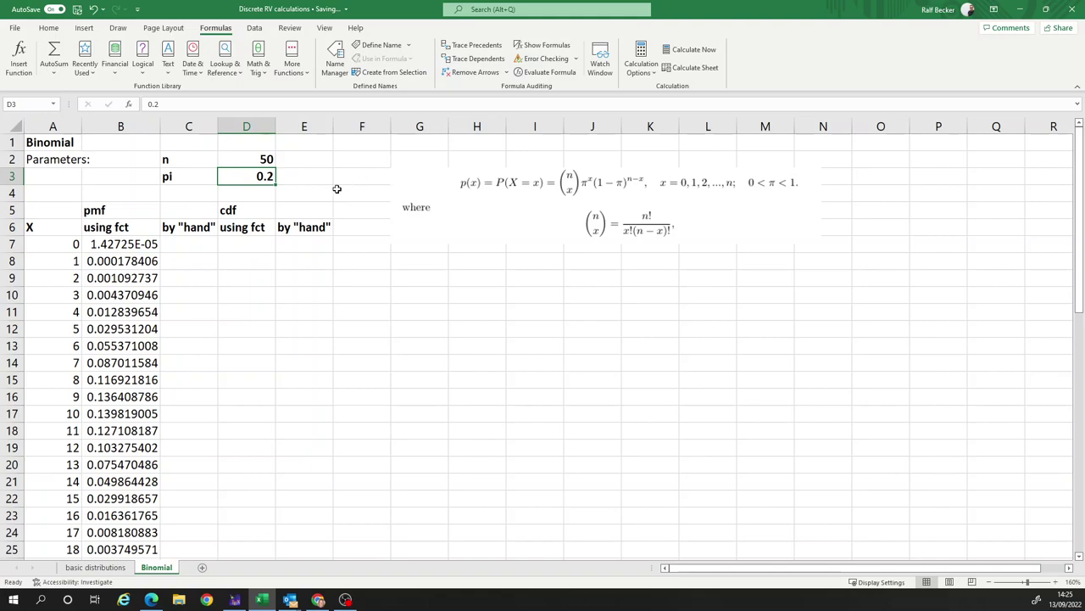
click(241, 159)
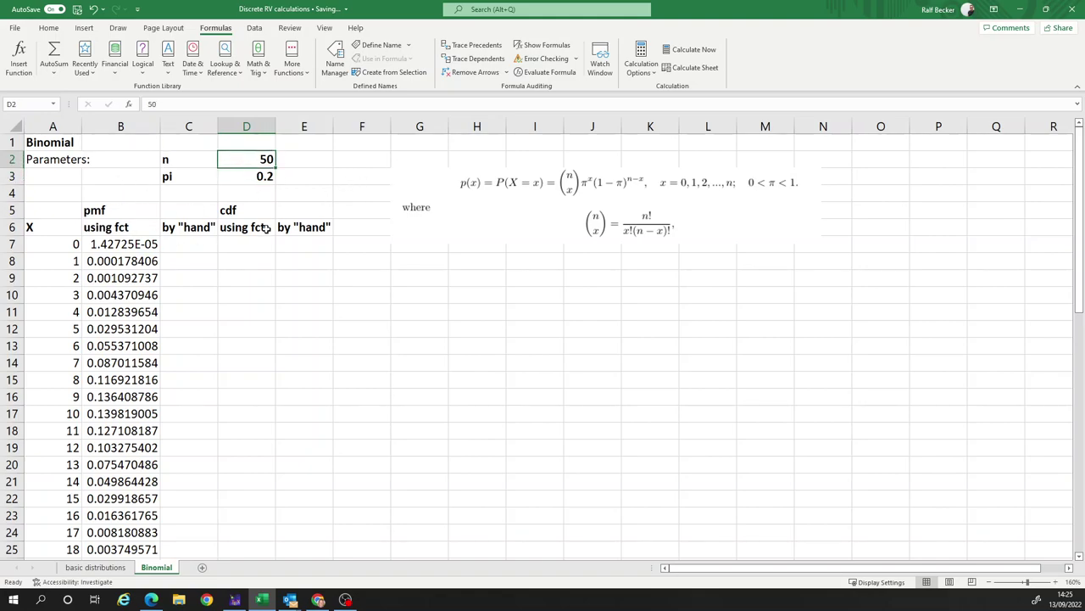
click(33, 105)
text(n)
key(Return)
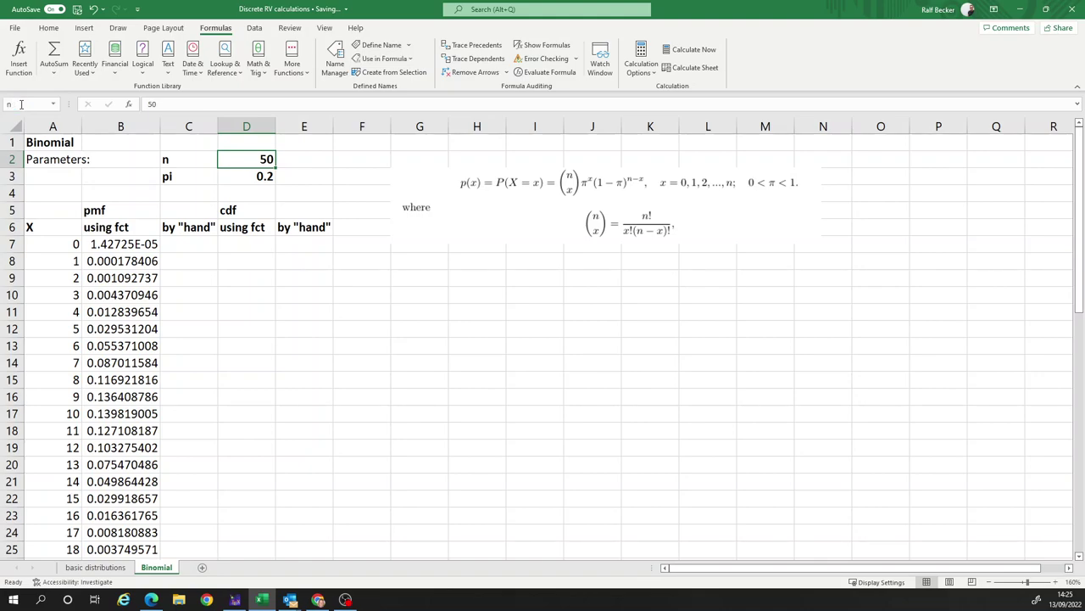
- Name cell D3 'pi' and confirm the name on reselecting it
click(250, 178)
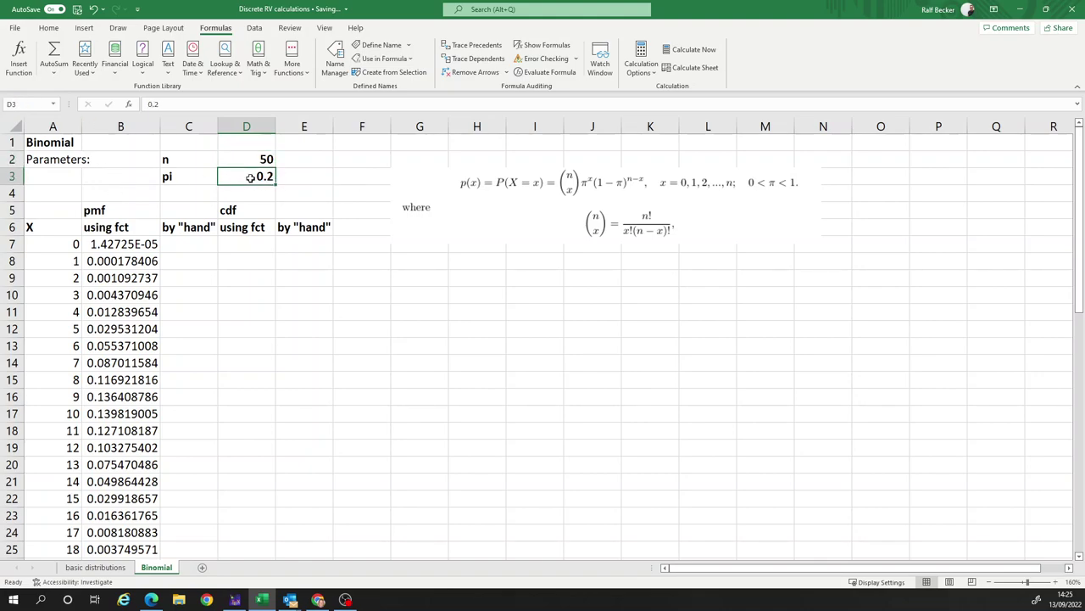
click(11, 104)
click(271, 196)
key(Up)
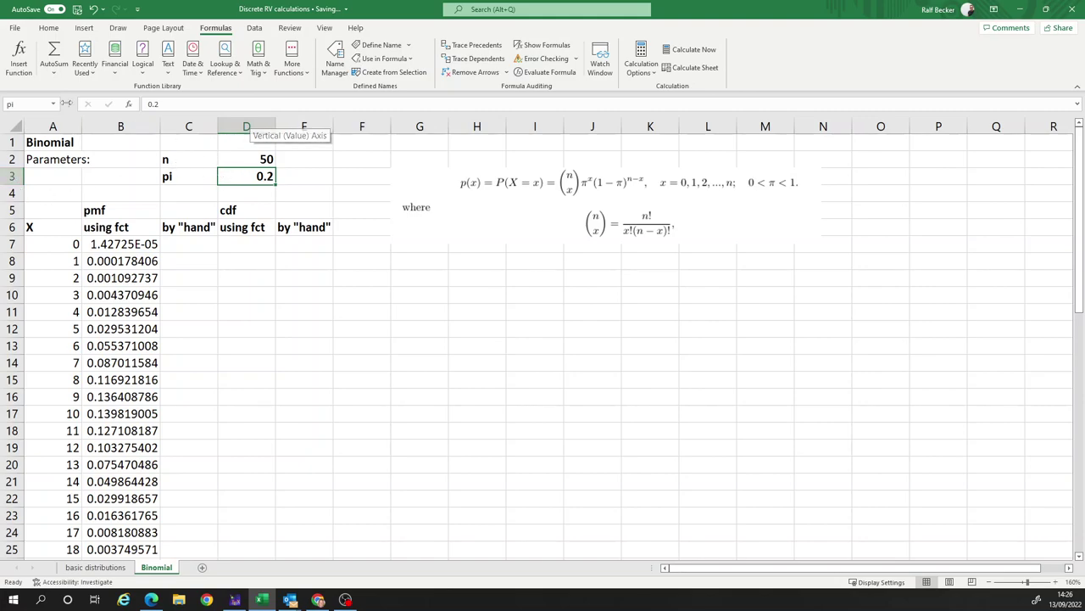
- Type =()*pi^A7*(1-pi)^(n-A7) into C7, leaving the coefficient parentheses empty
click(199, 241)
text(=)
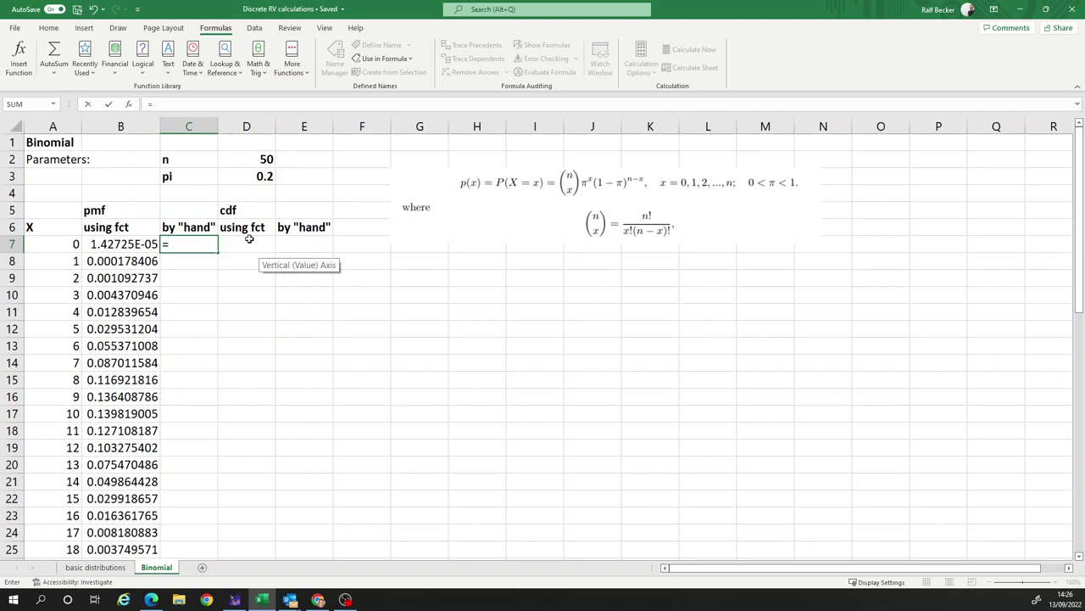
text(()*)
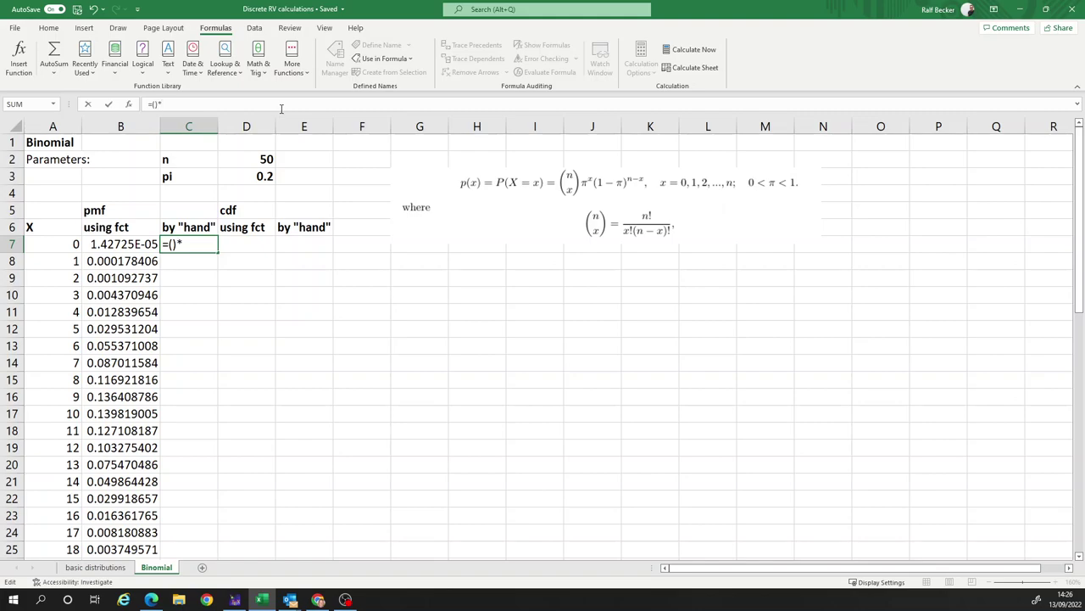
text(pi^)
click(65, 242)
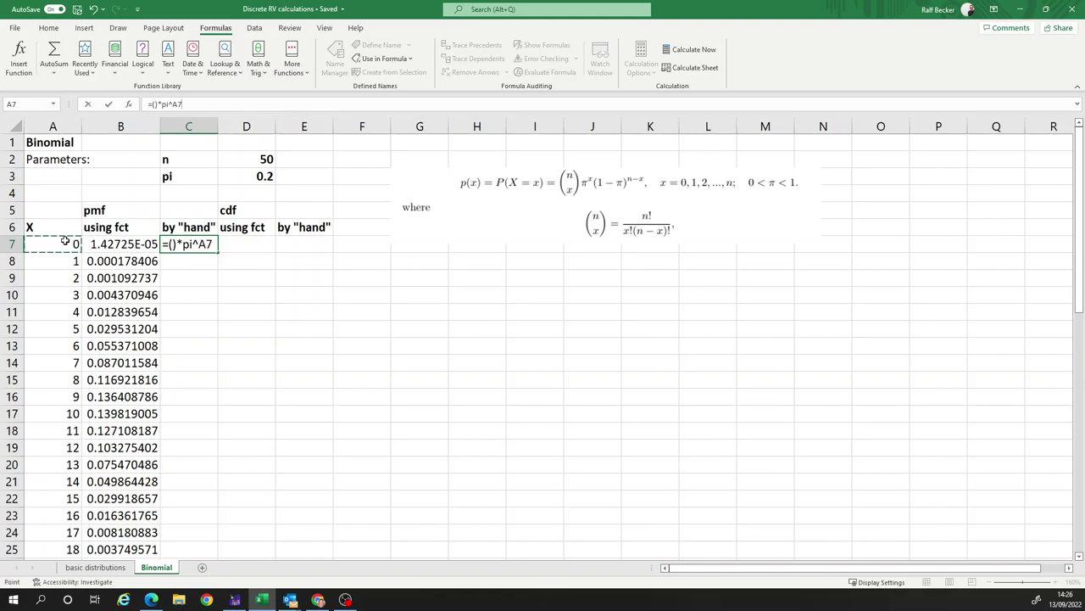
text(*(1-pi)^()
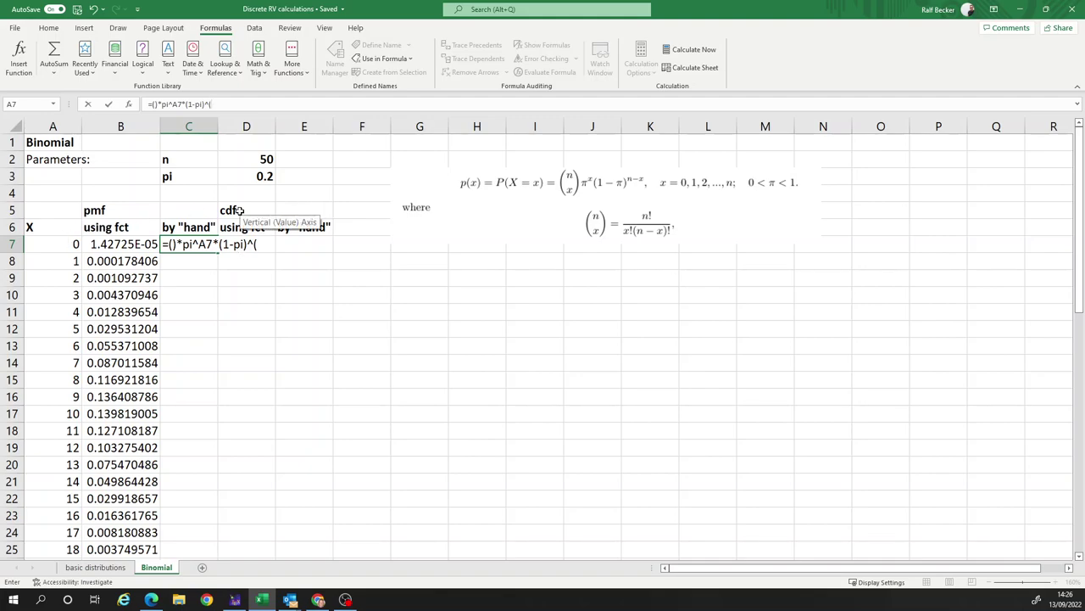
text(n-)
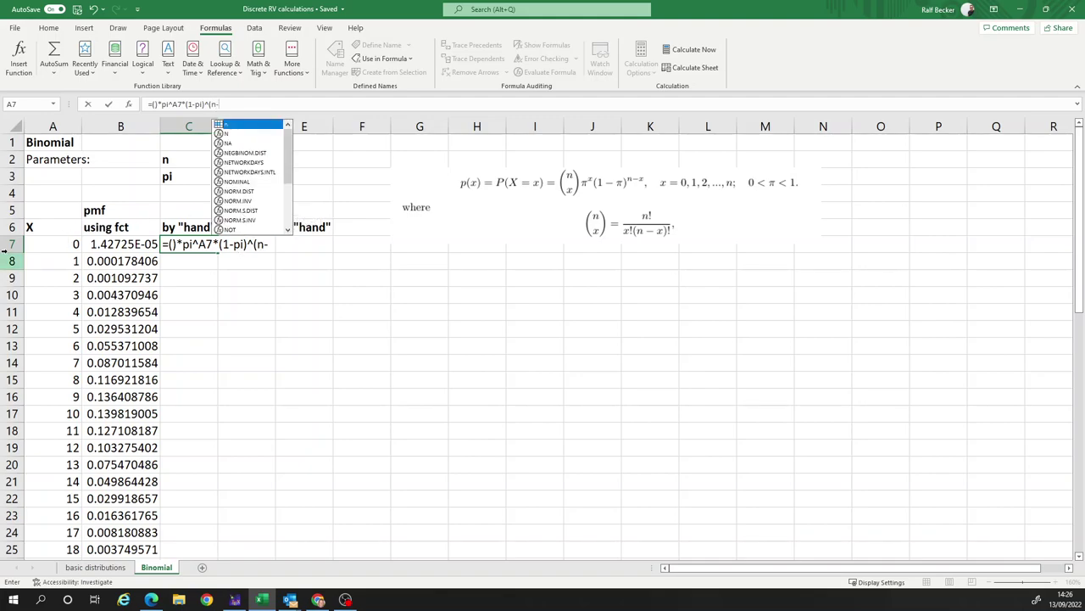
click(55, 242)
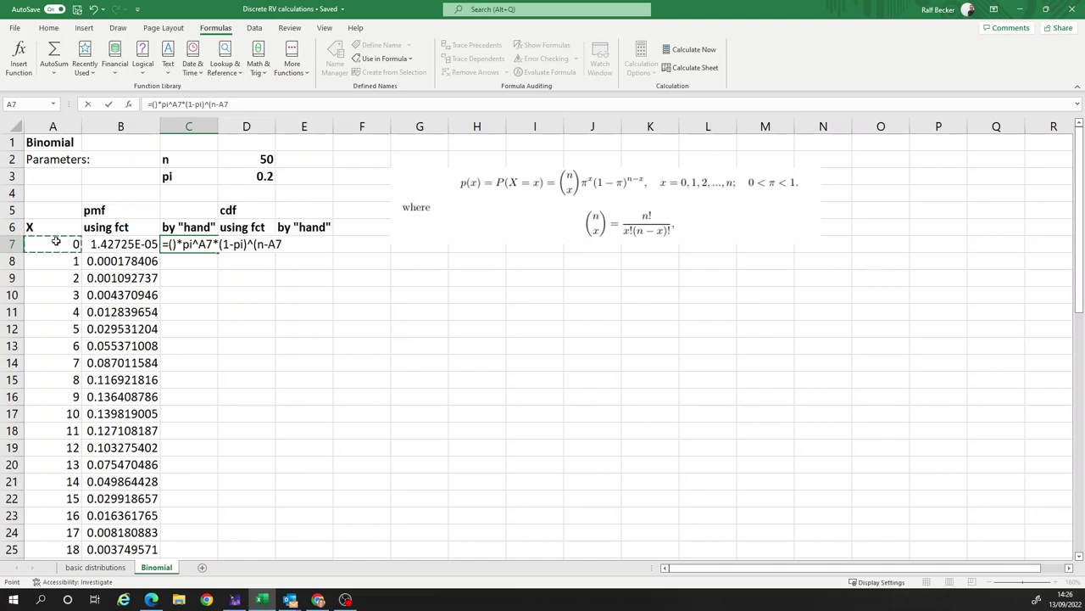
text())
click(152, 104)
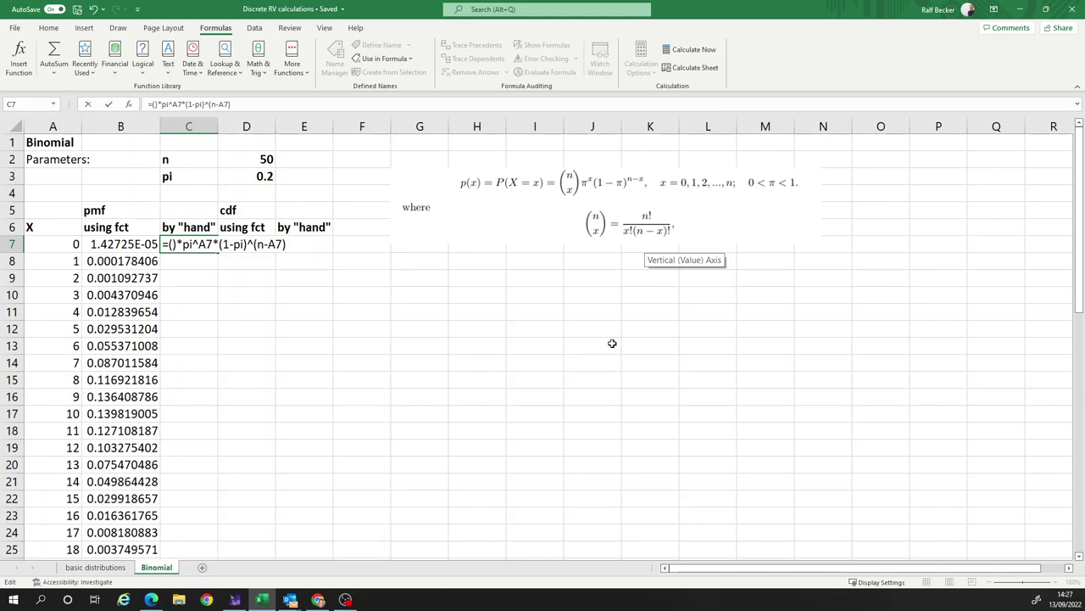
- Fill the coefficient with FACT(n)/(FACT(A7)*FACT(n-A7)) and enter it, giving 1.42725E-05
text(fac)
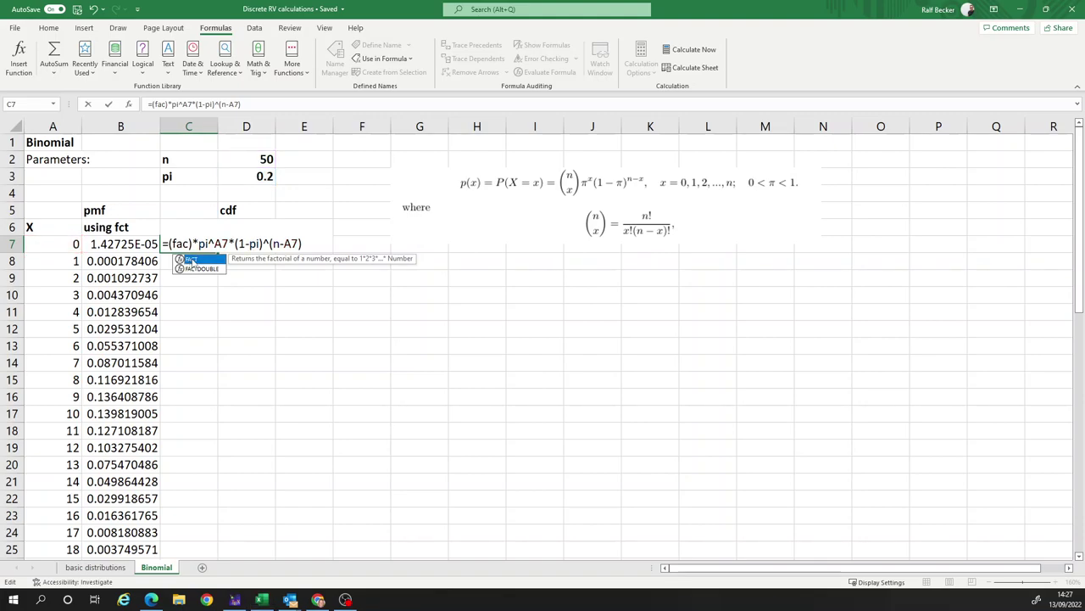
double_click(192, 263)
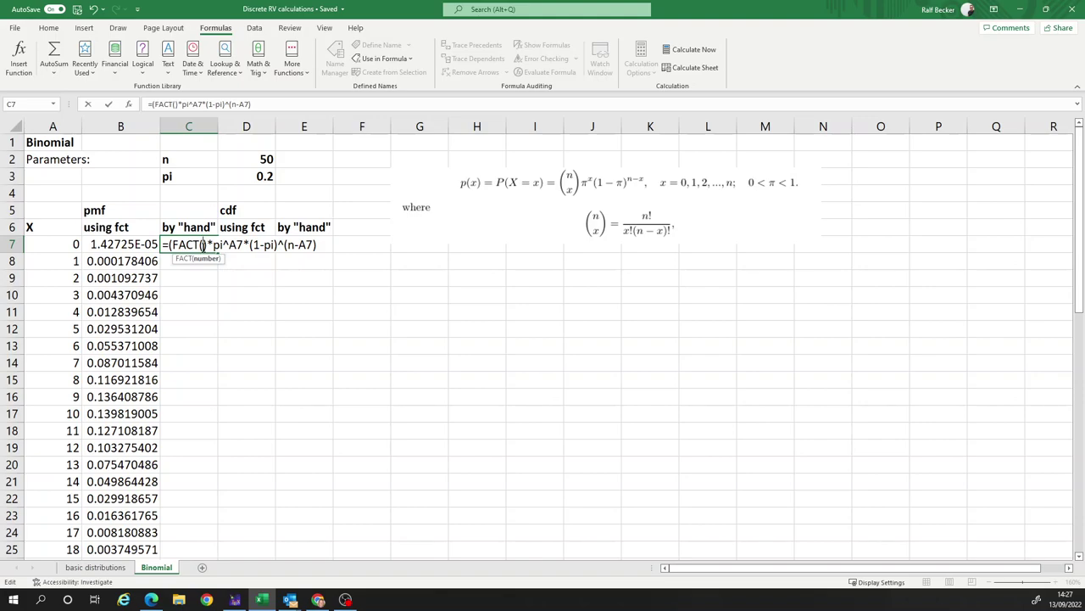
text(n))
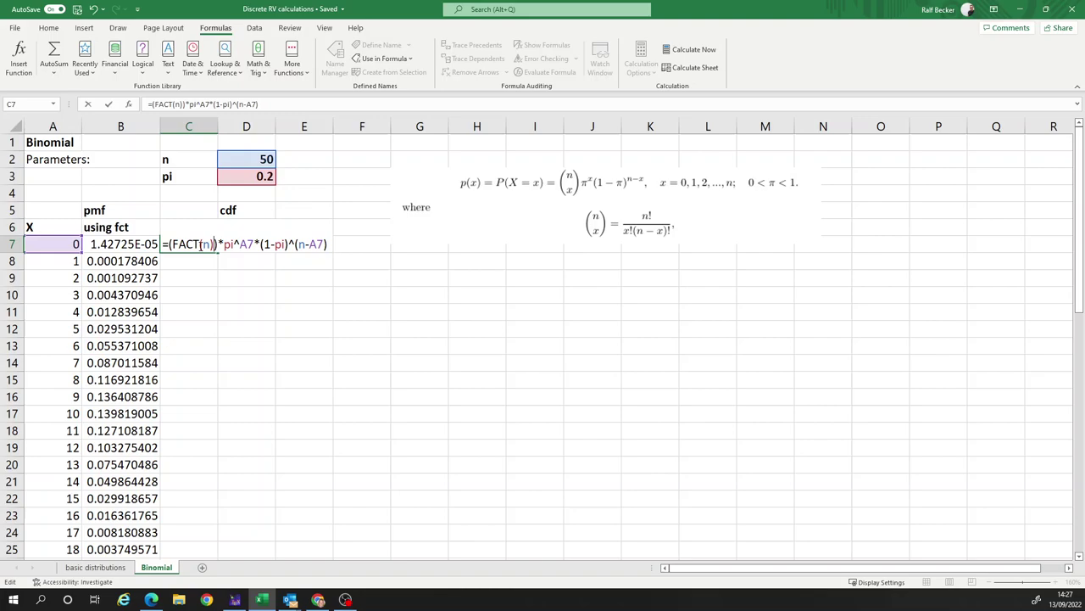
text(/)
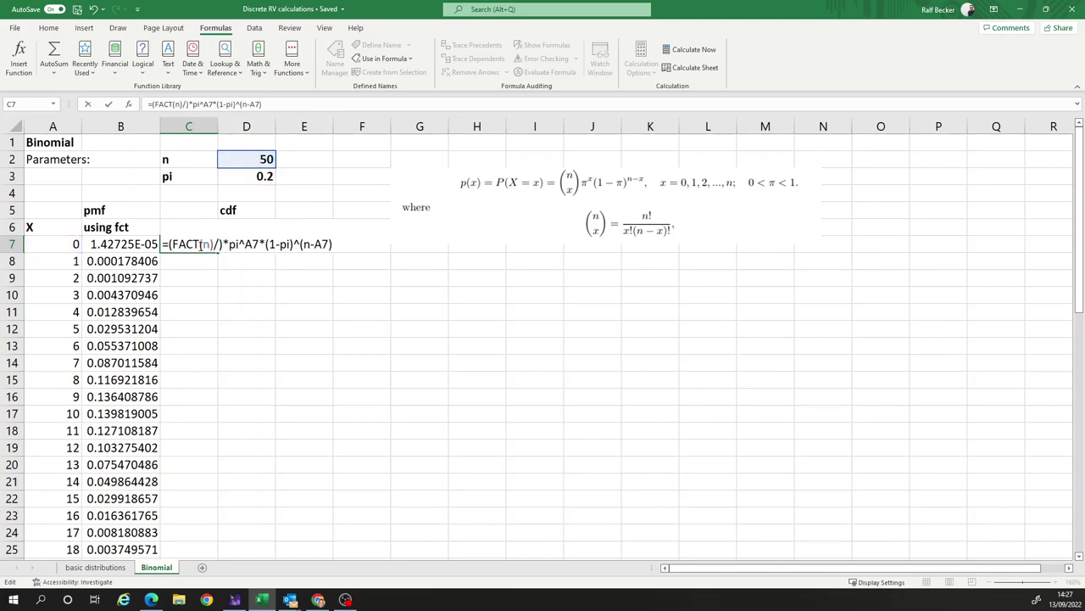
text(())
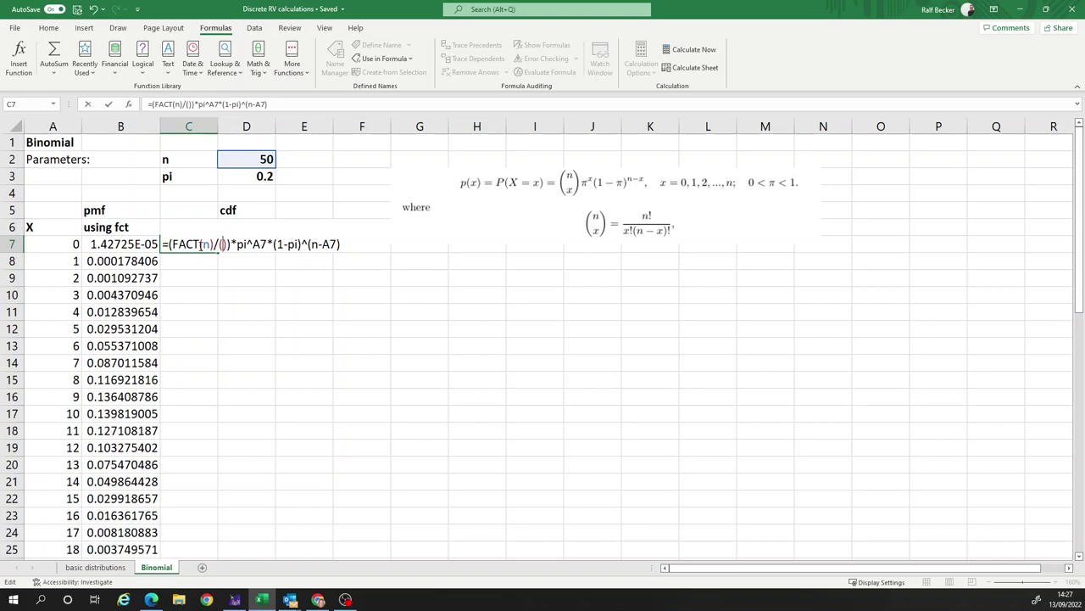
text(FAT()
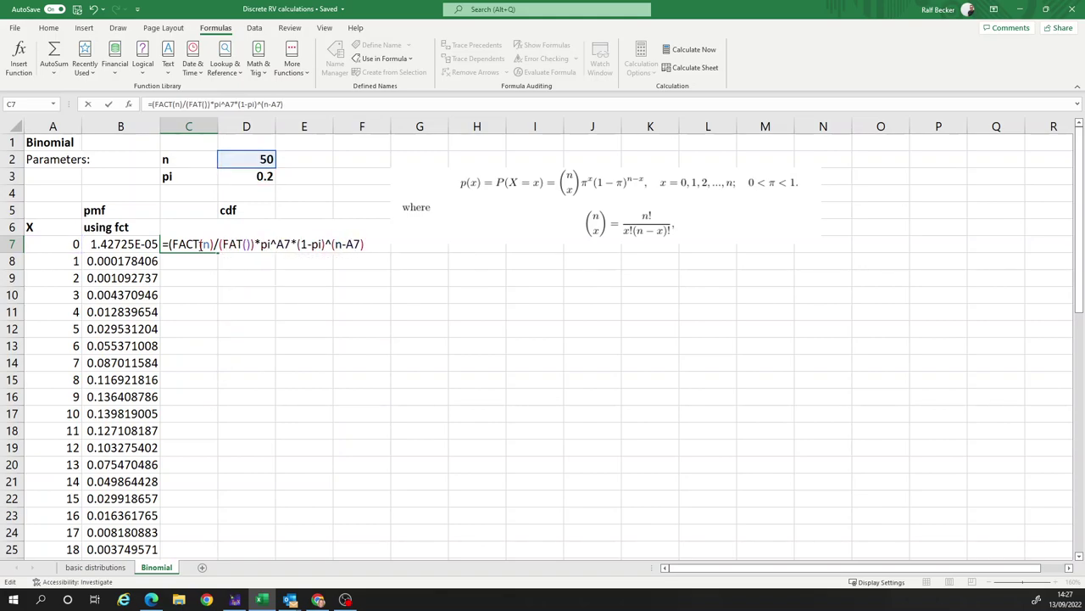
key(BackSpace)
key(BackSpace)
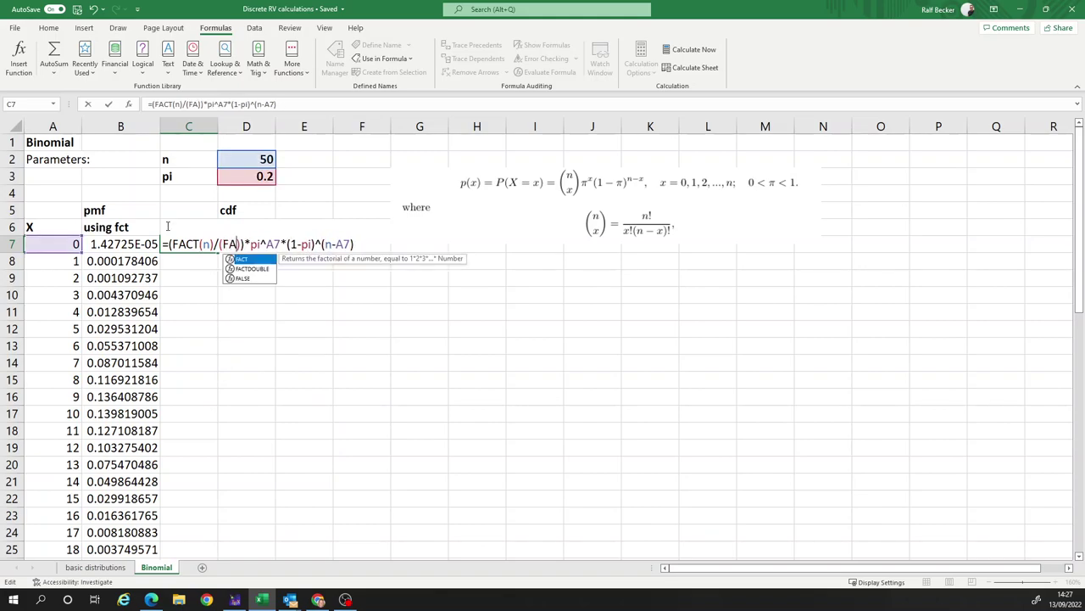
text(CT)
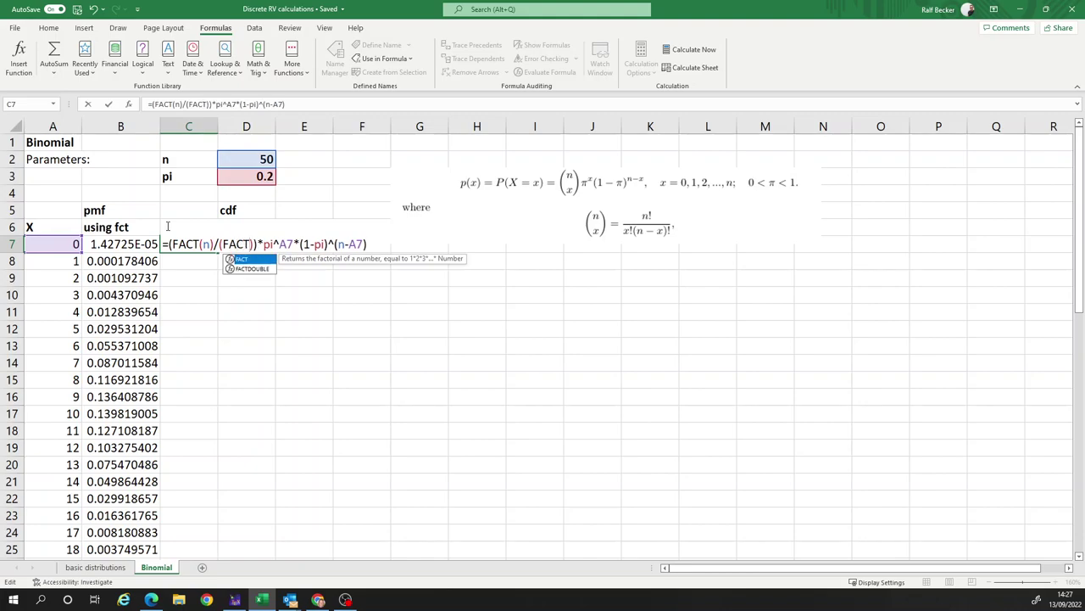
text(()
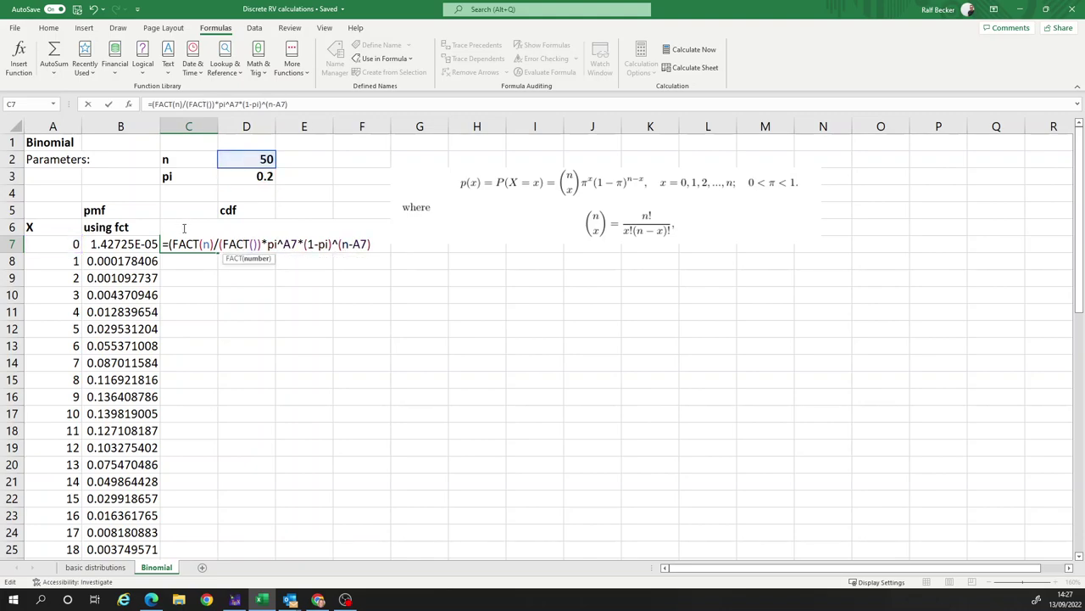
click(73, 242)
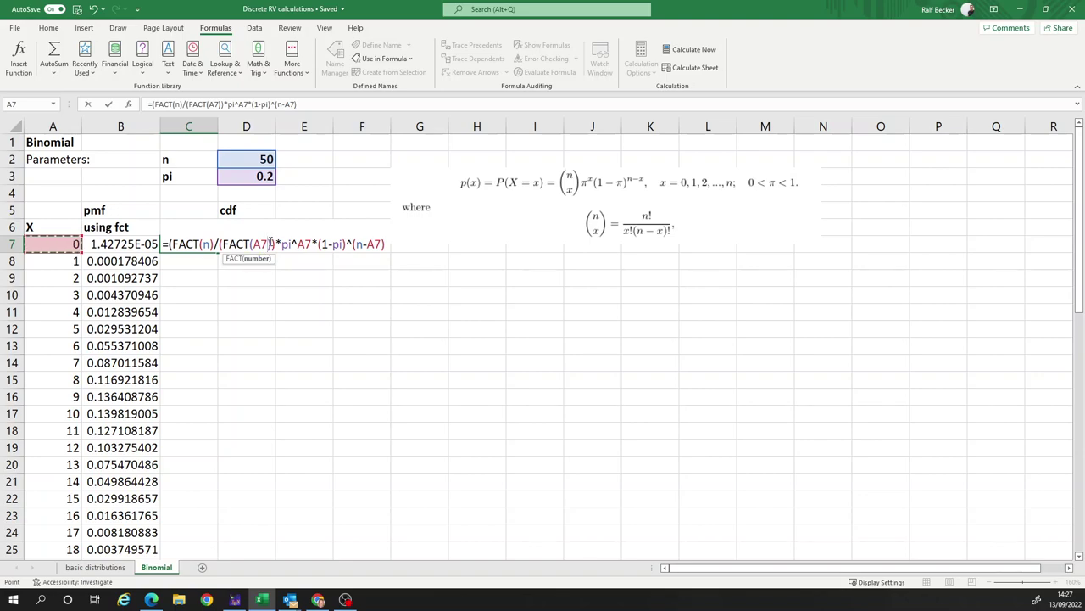
click(270, 243)
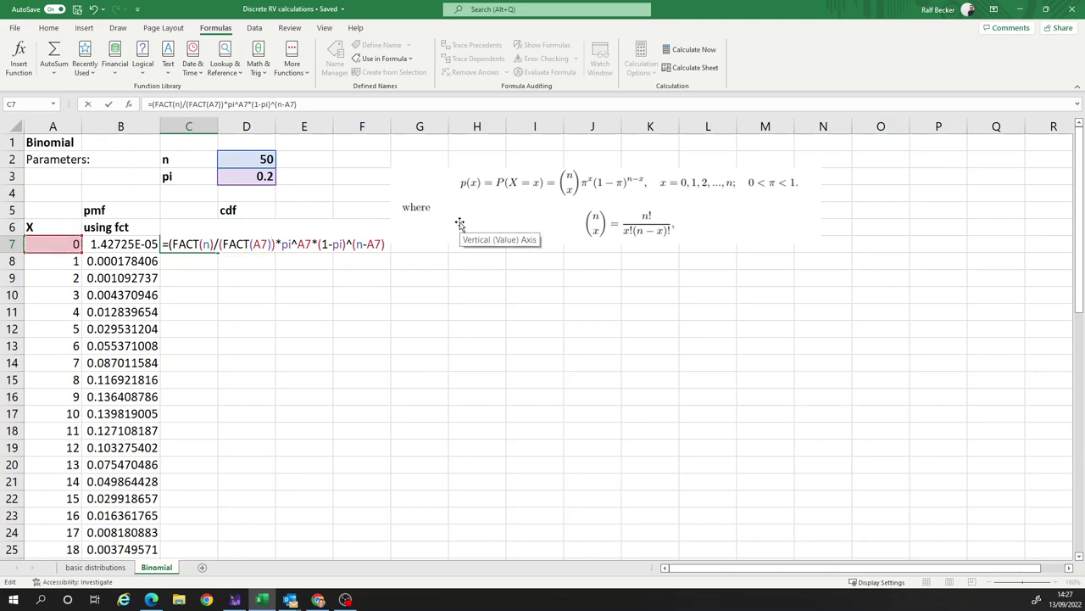
text(*FA)
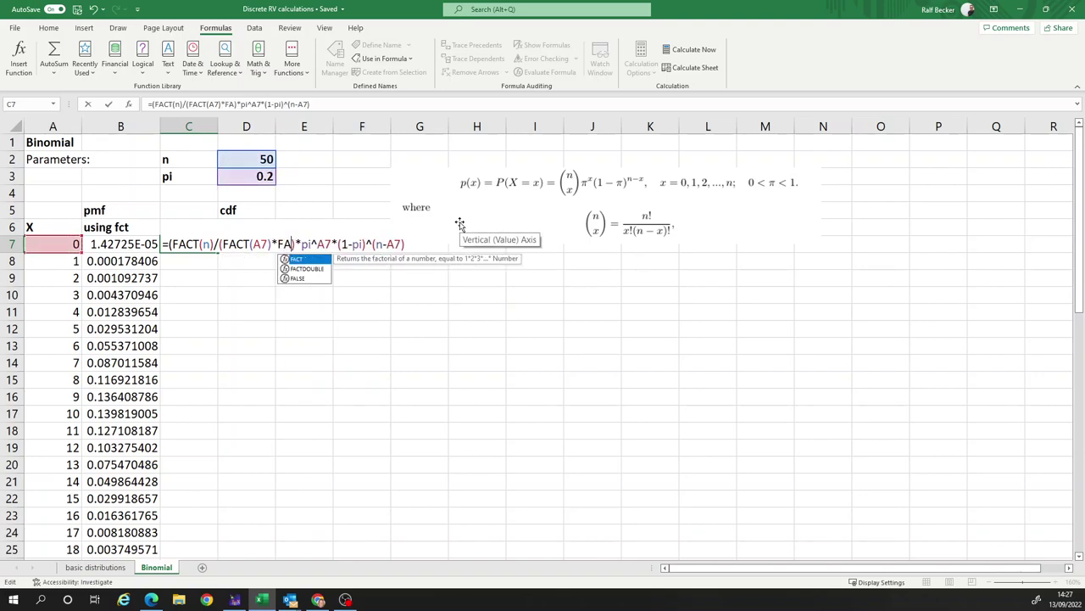
text(CT)
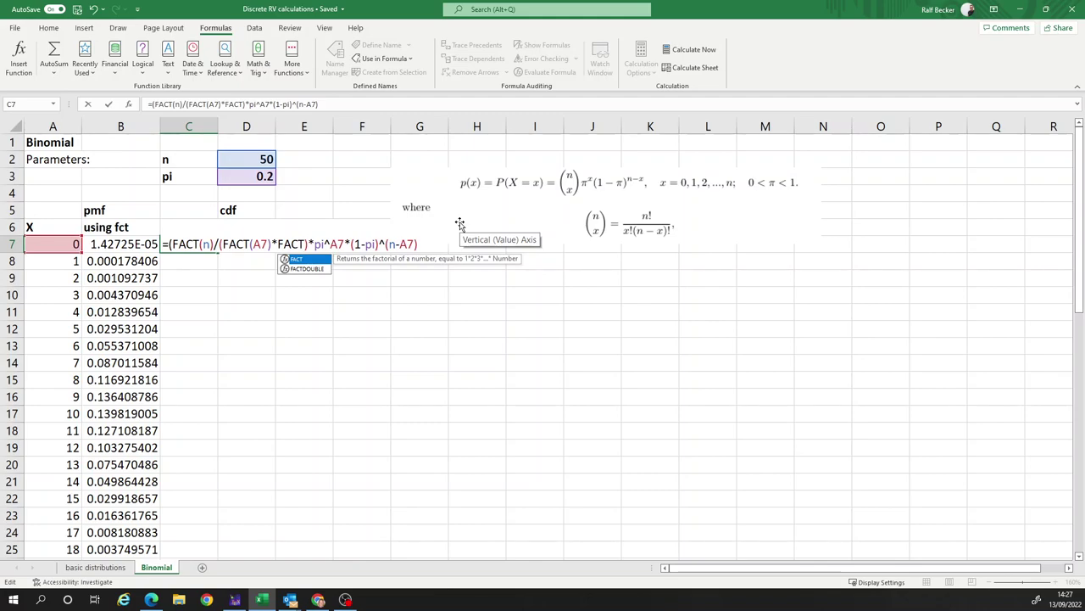
text(()
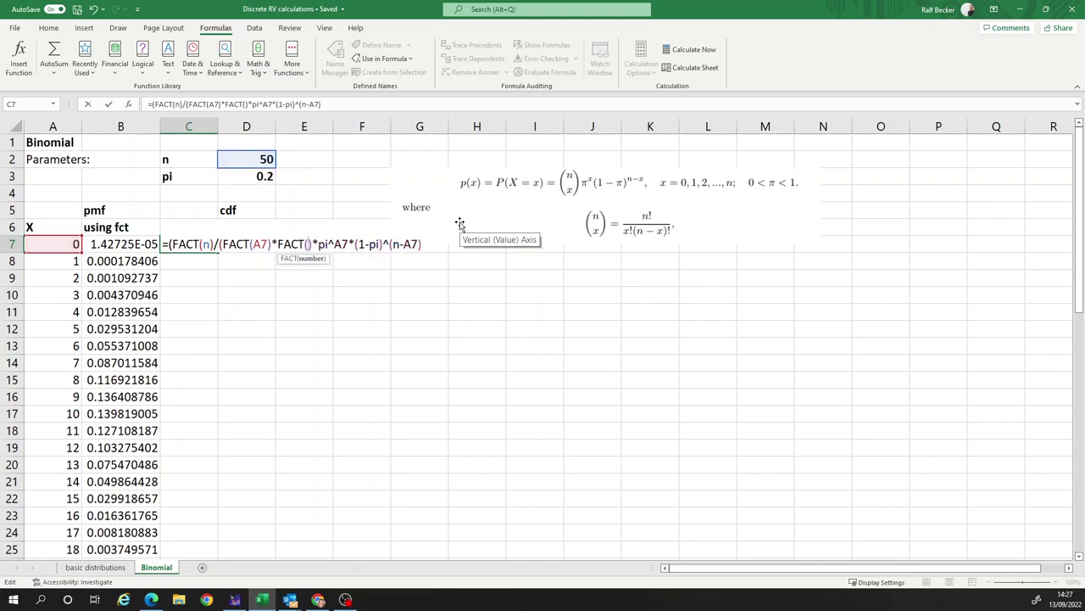
text(n-)
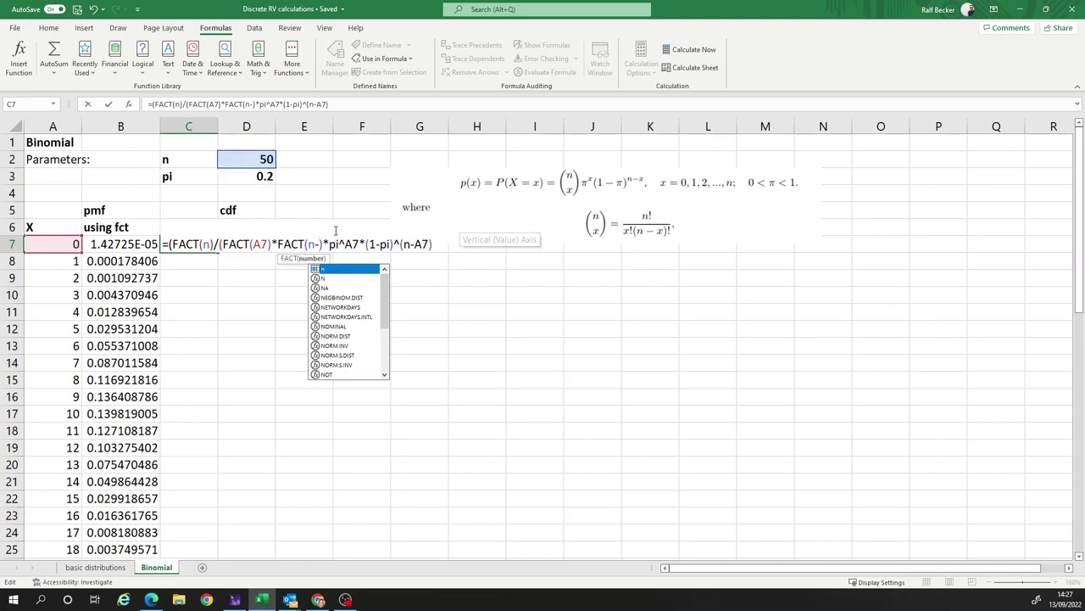
click(67, 244)
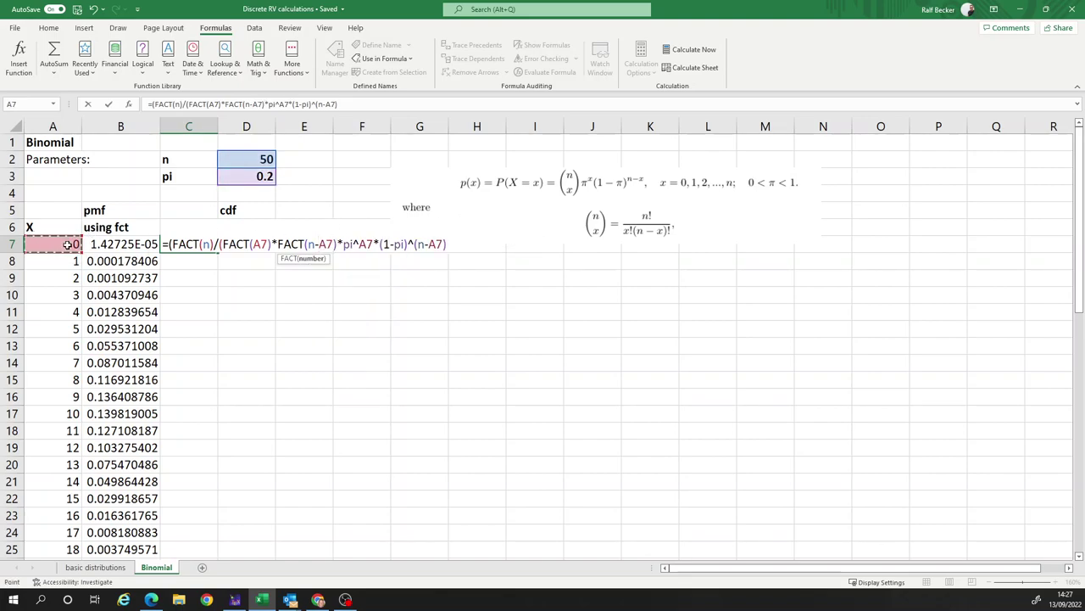
text())
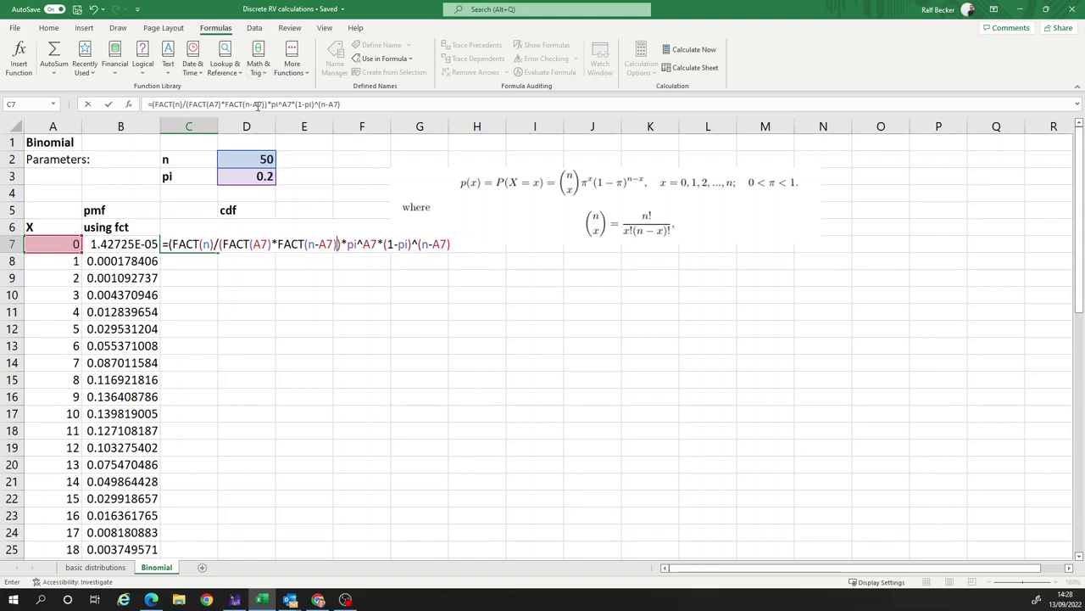
text())
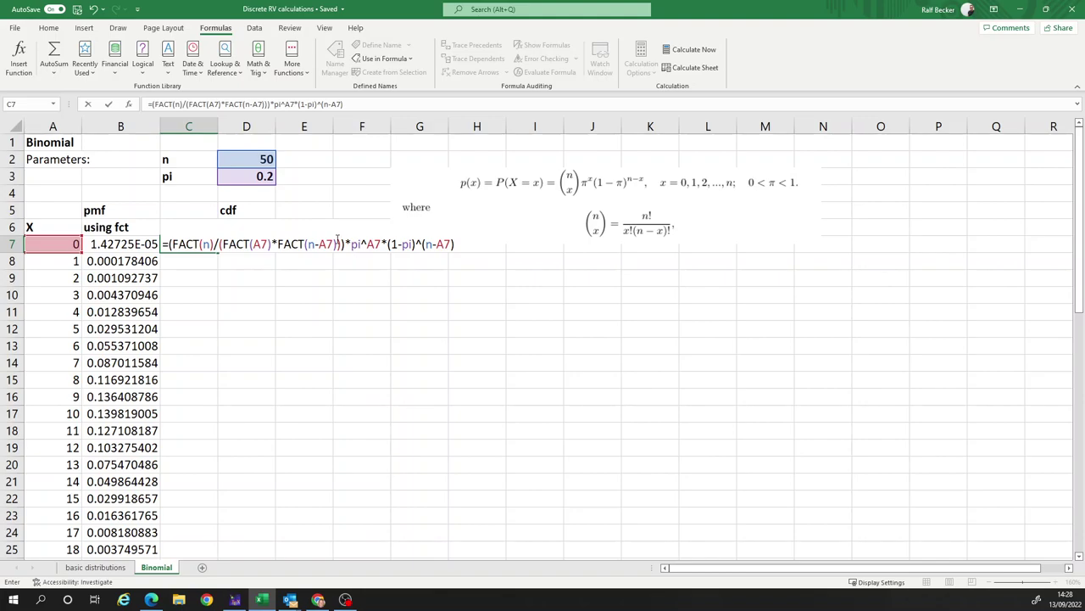
key(Return)
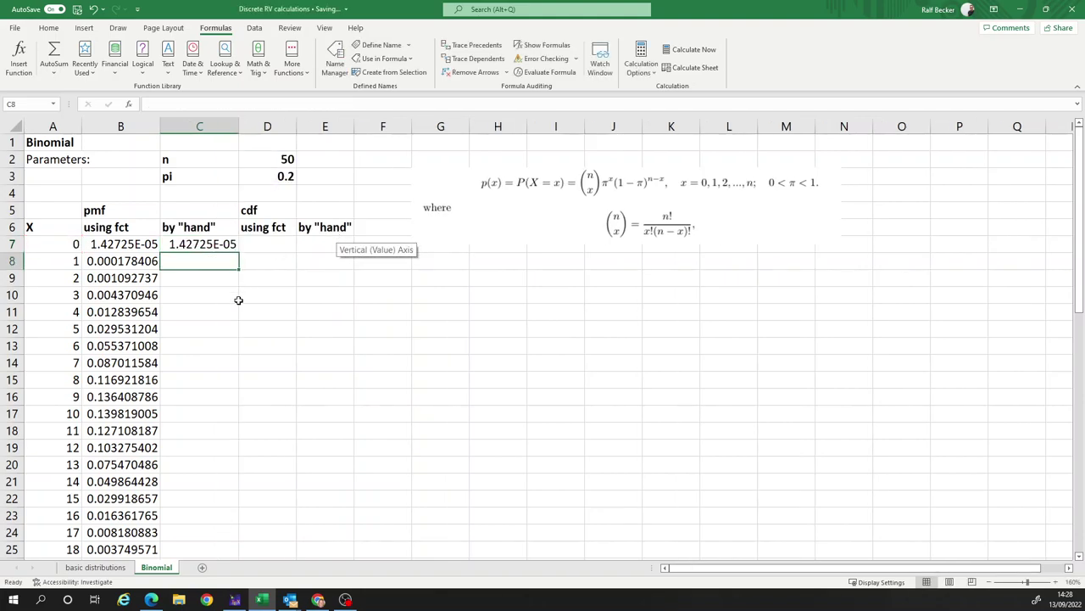
- Compare the by-hand formula in C7 with the BINOM.DIST formula in B7
click(193, 244)
click(132, 251)
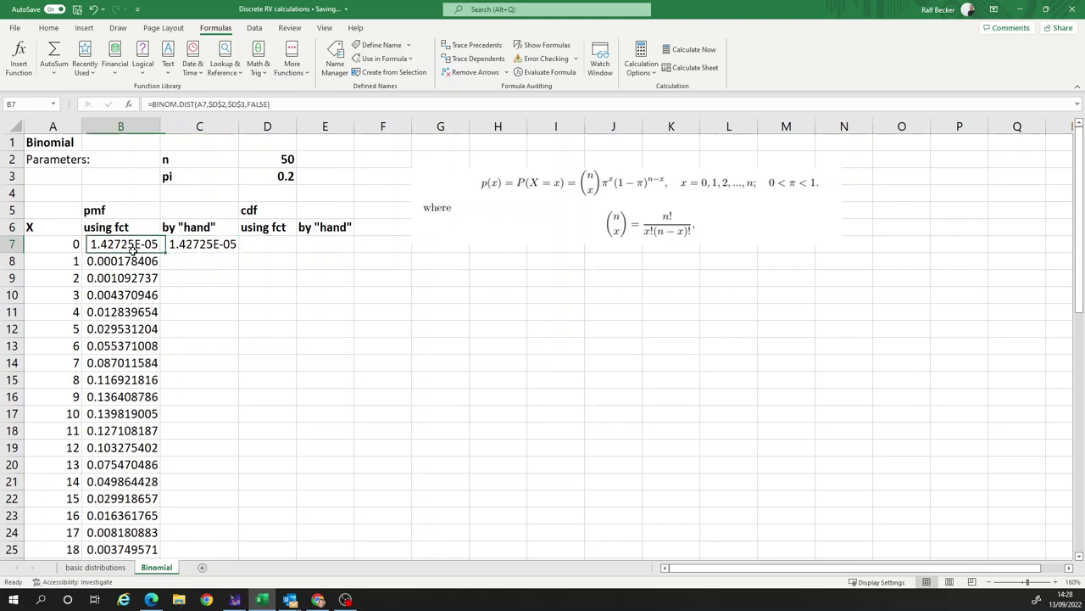
click(181, 245)
click(136, 248)
click(184, 247)
click(140, 246)
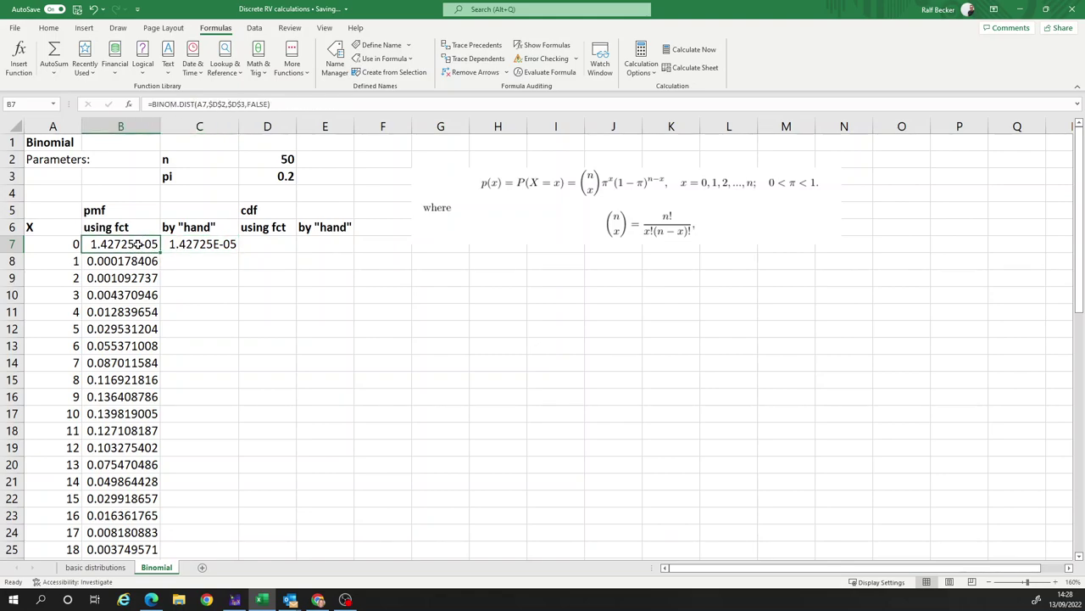
click(207, 243)
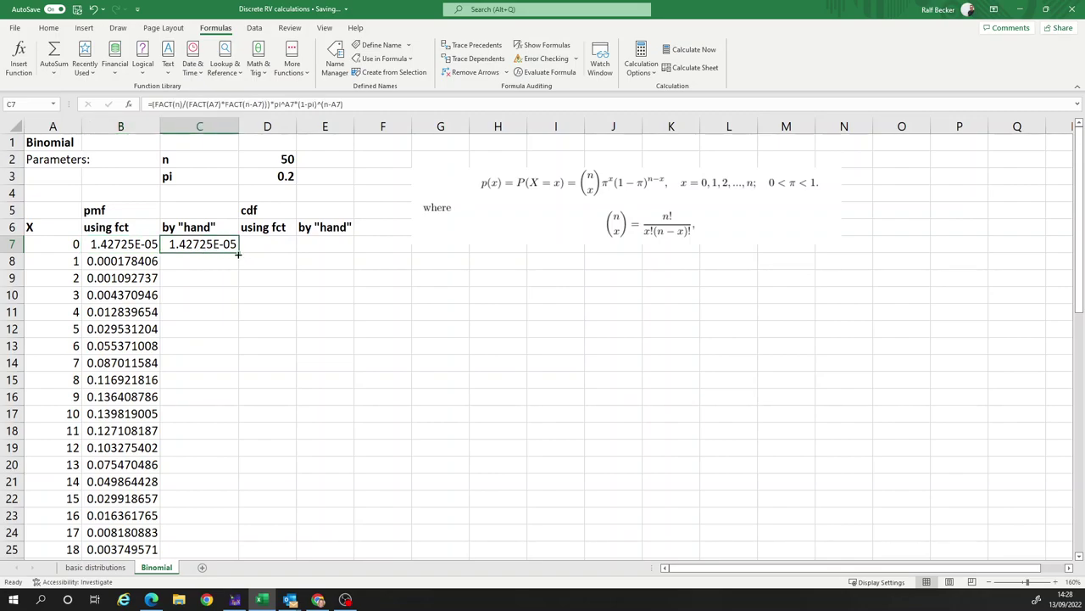
- Copy C7's formula down to C57 and check the references in C16
double_click(239, 253)
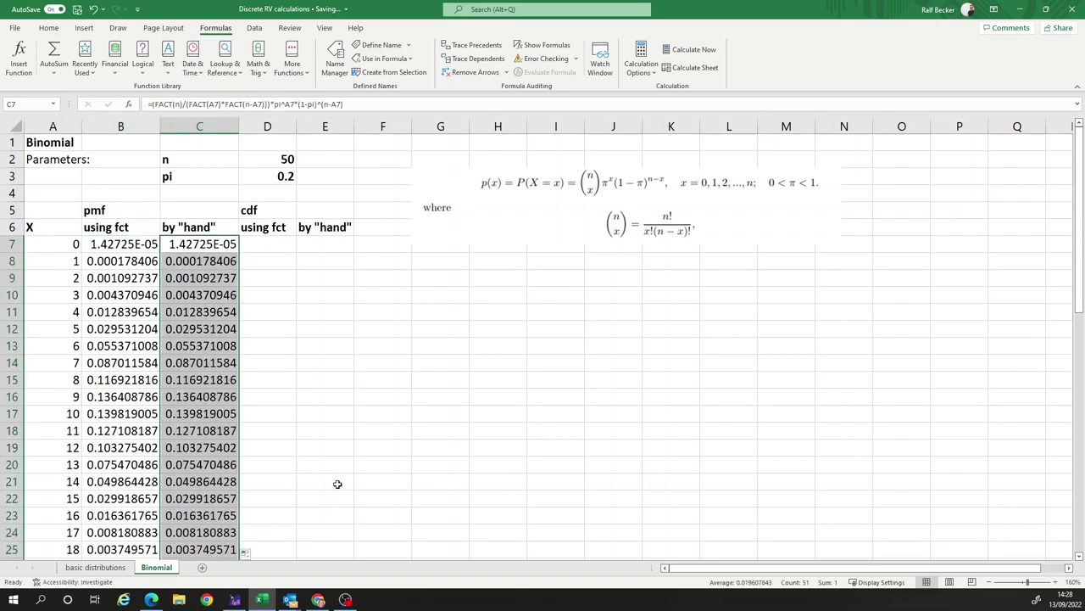
scroll(339, 484, down, 3)
scroll(235, 403, up, 3)
click(197, 396)
double_click(197, 396)
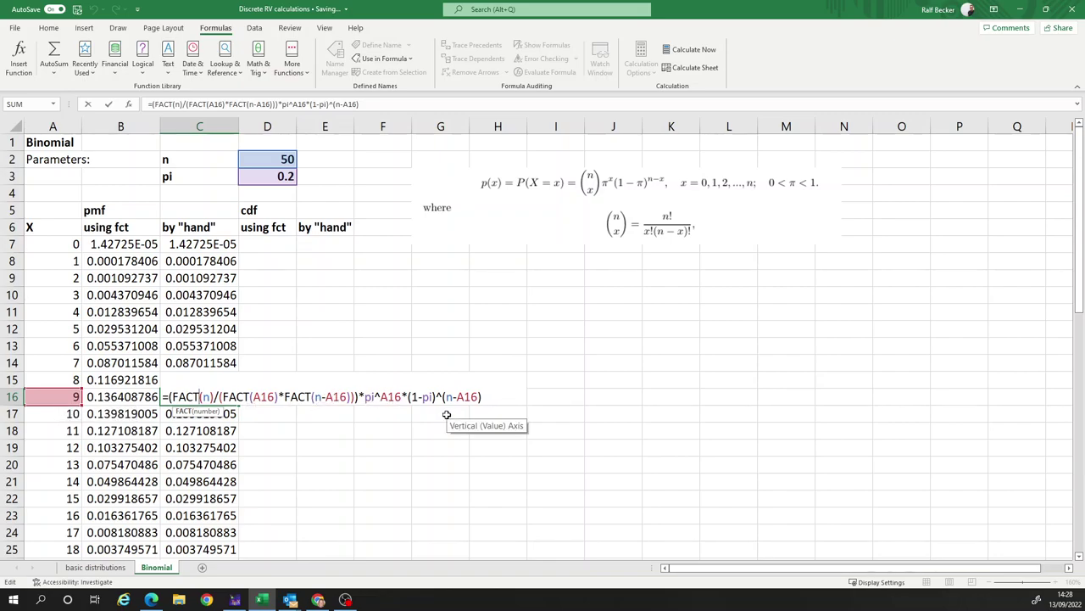
key(Return)
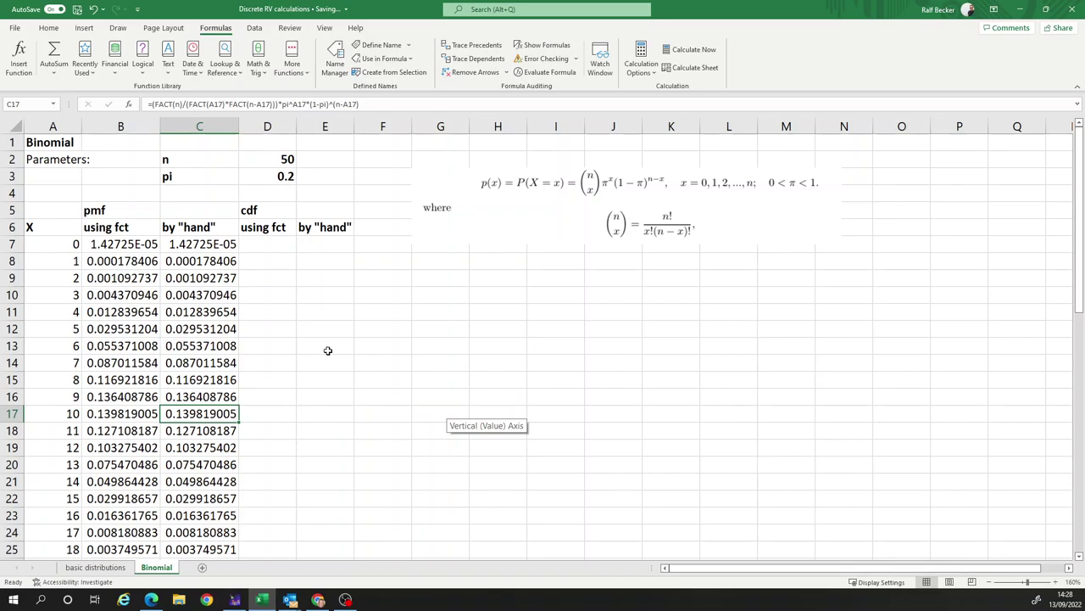
scroll(335, 347, down, 1)
scroll(339, 342, up, 1)
scroll(161, 271, down, 7)
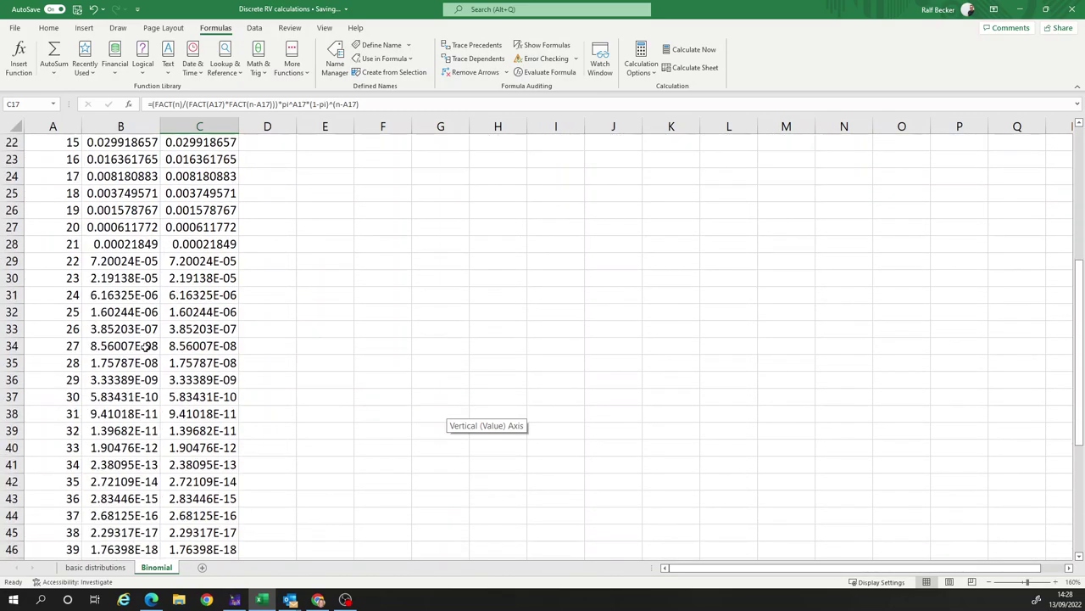
scroll(144, 306, up, 7)
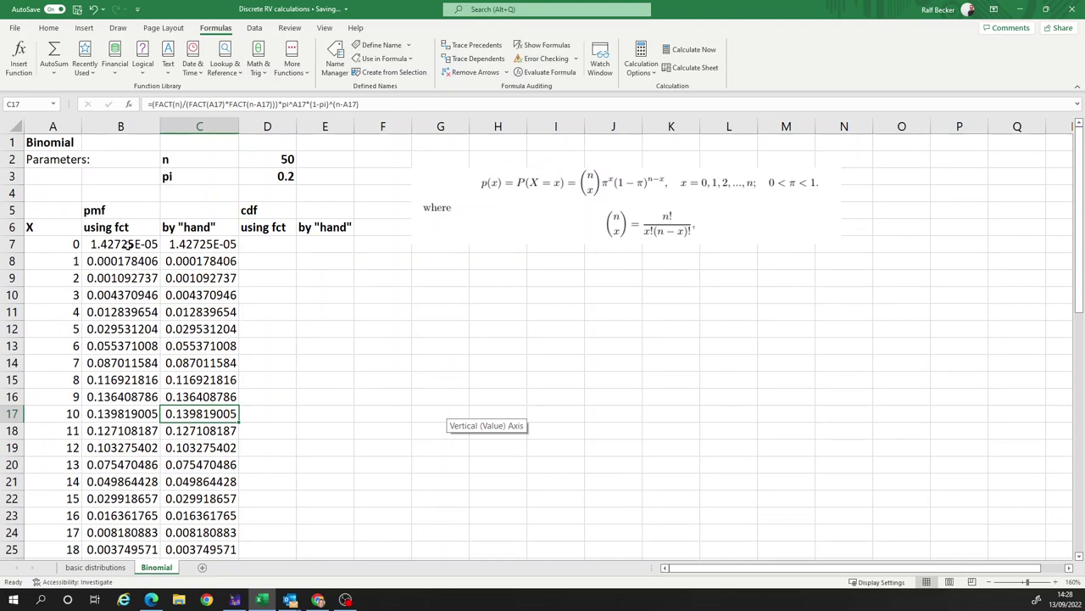
click(125, 246)
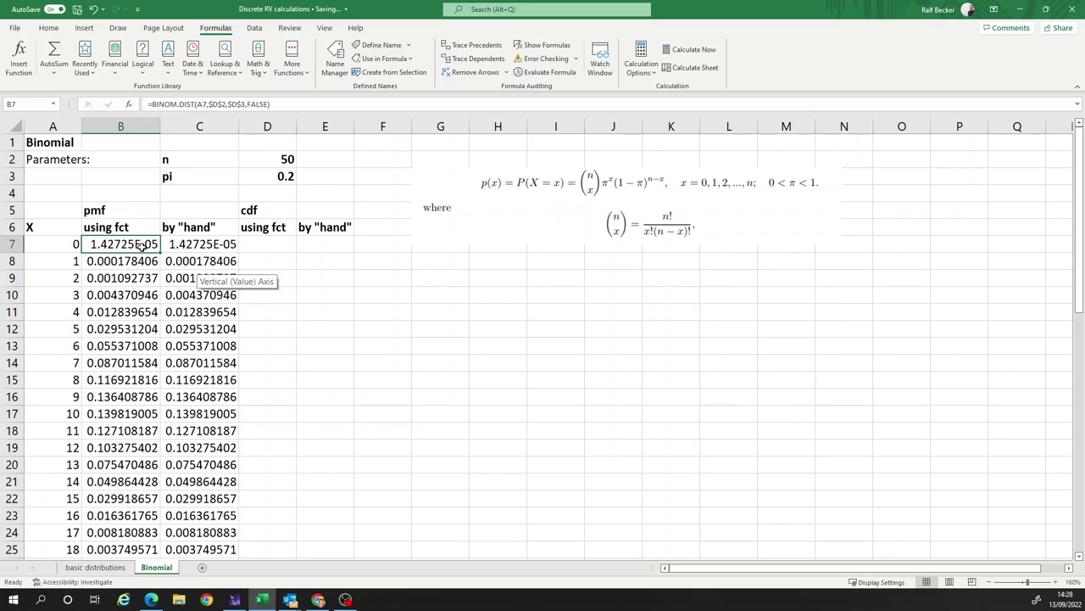
- Insert a clustered column chart of the pmf values in B7:B57
key(End)
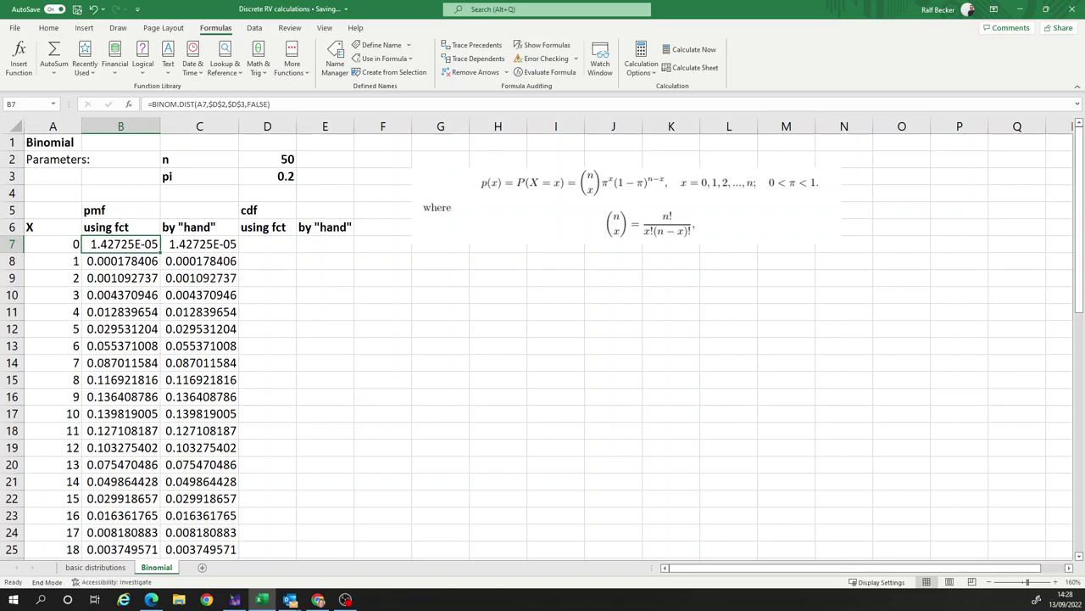
key(shift+Down)
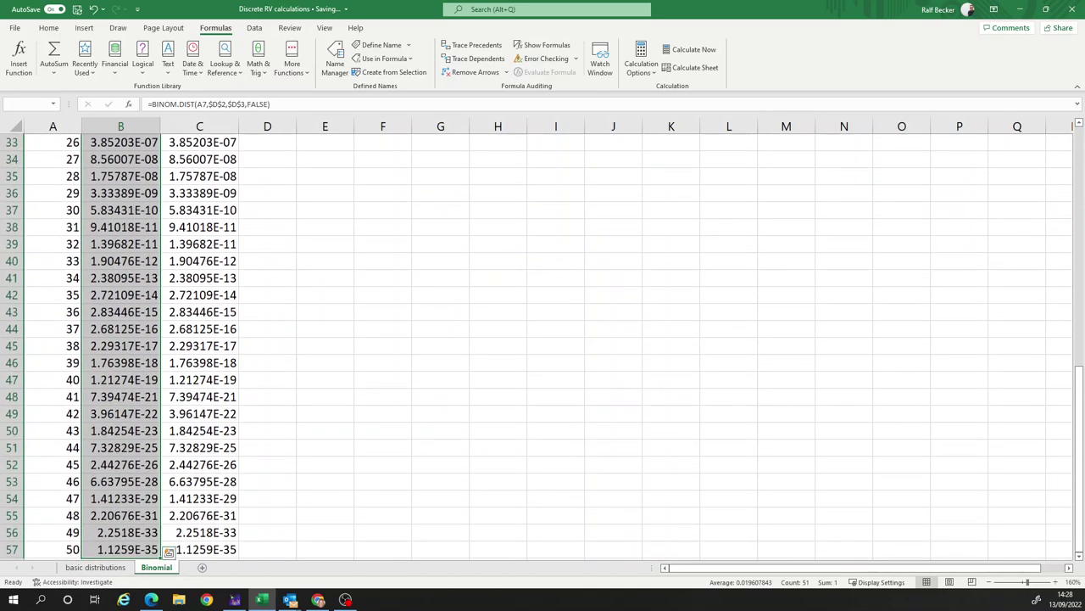
click(84, 28)
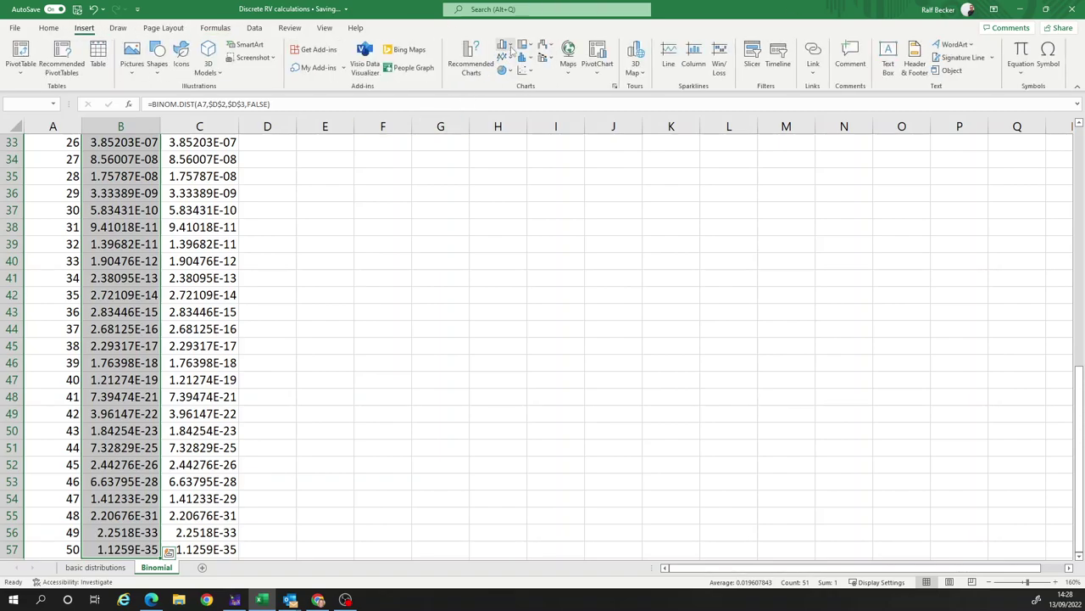
click(512, 47)
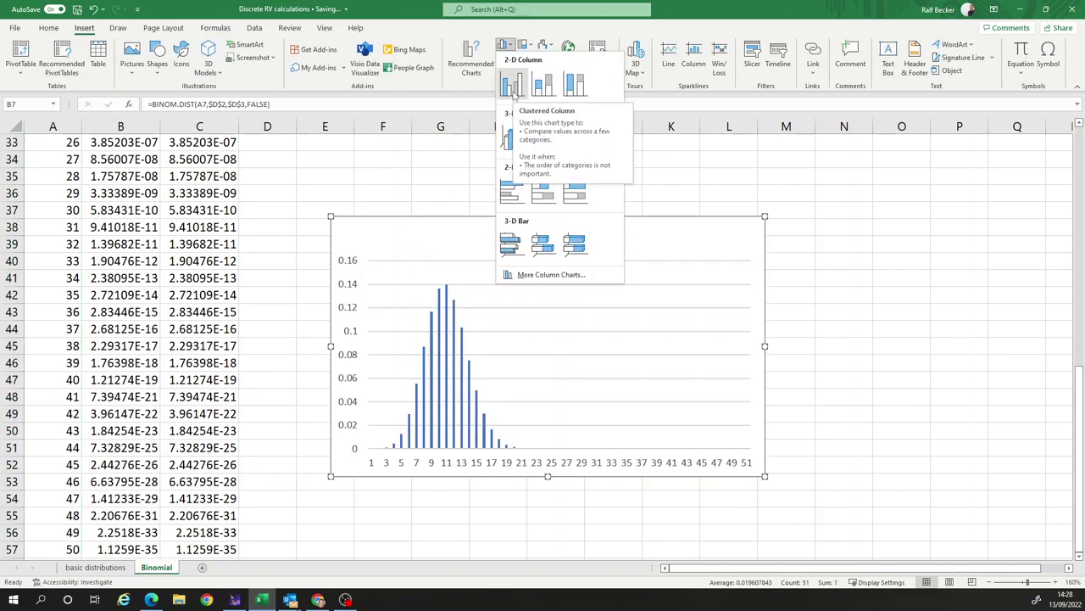
click(512, 84)
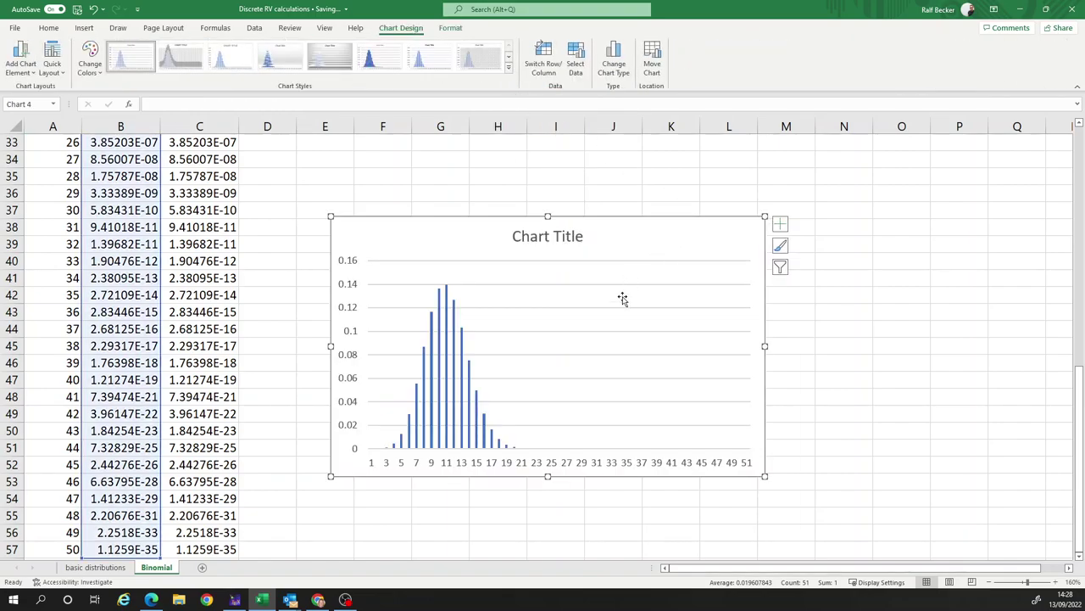
- Title the chart 'pmf - Binomial'
double_click(572, 237)
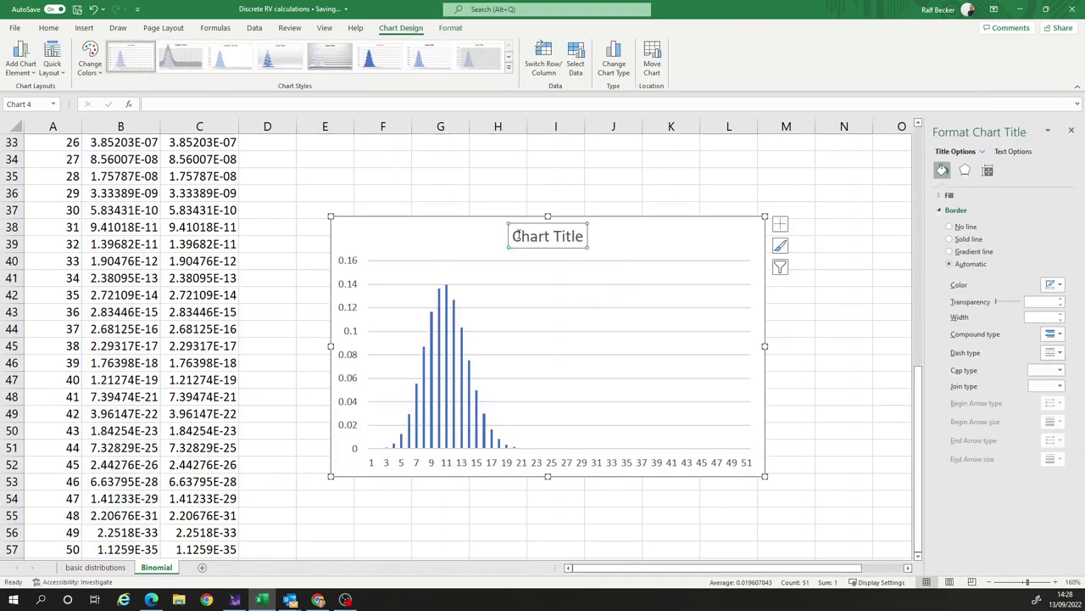
triple_click(575, 237)
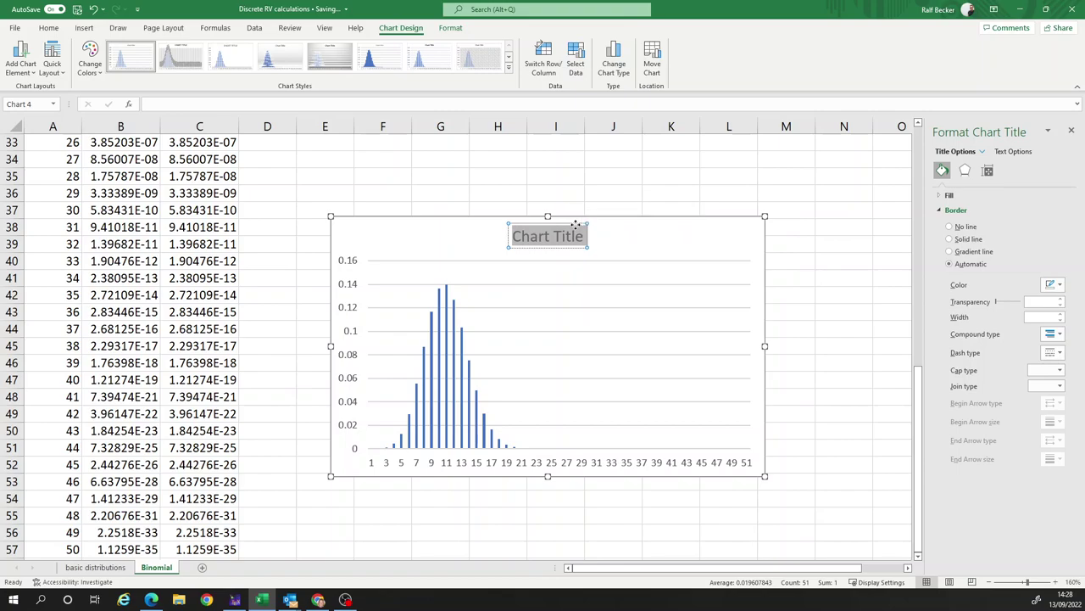
text(pmf - )
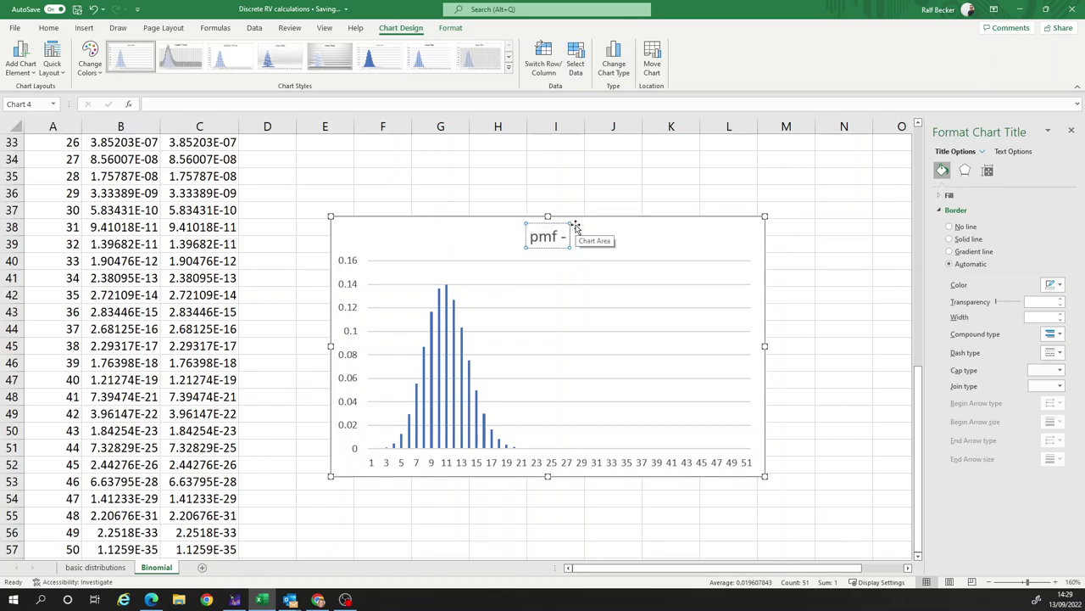
text(Binomial)
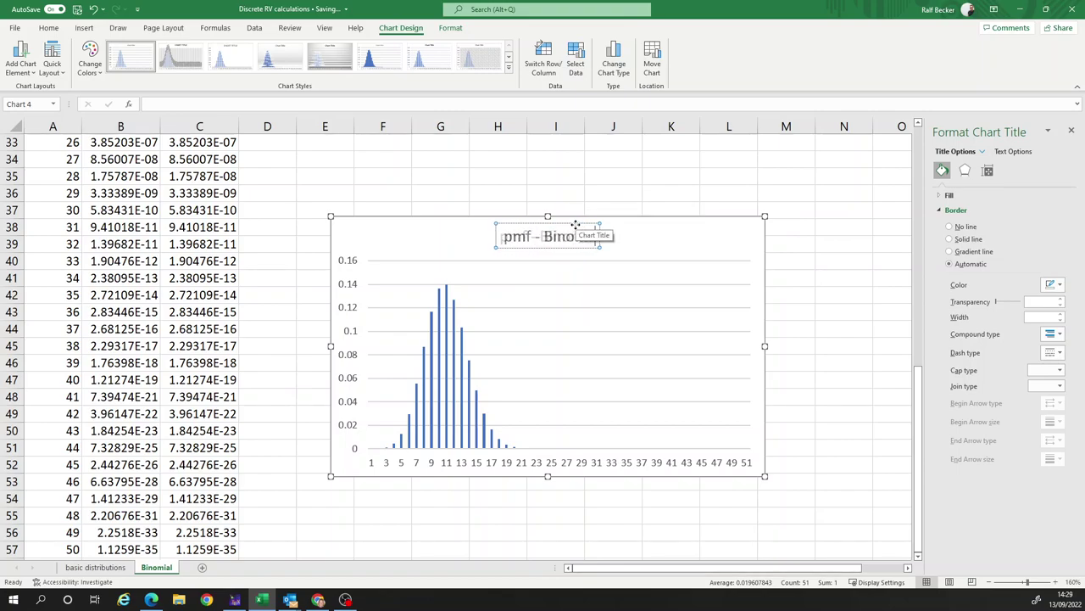
- Add a horizontal axis title reading x to the pmf chart
click(679, 193)
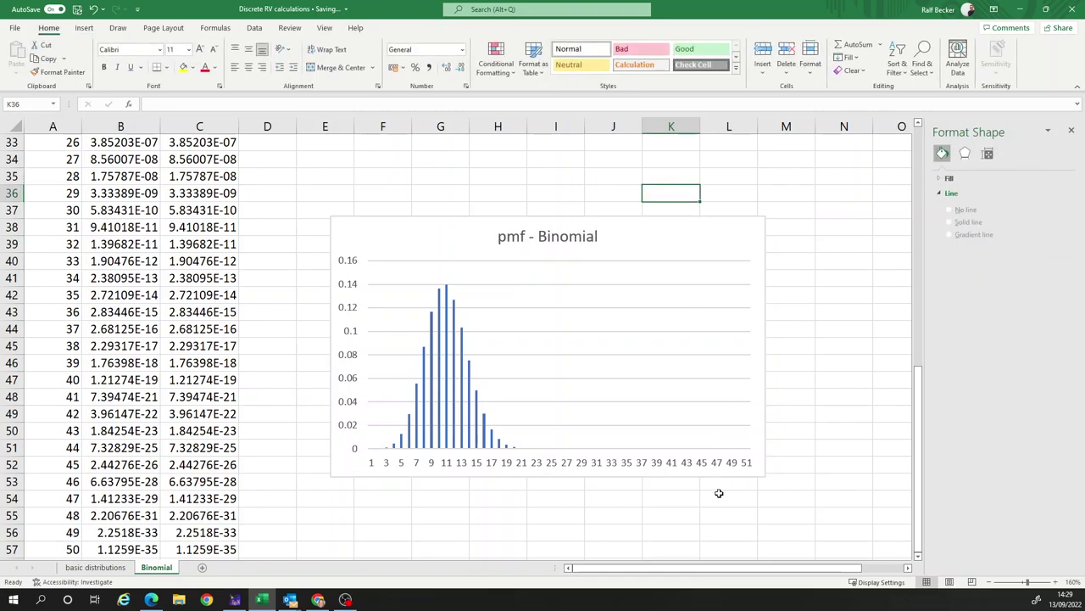
click(405, 238)
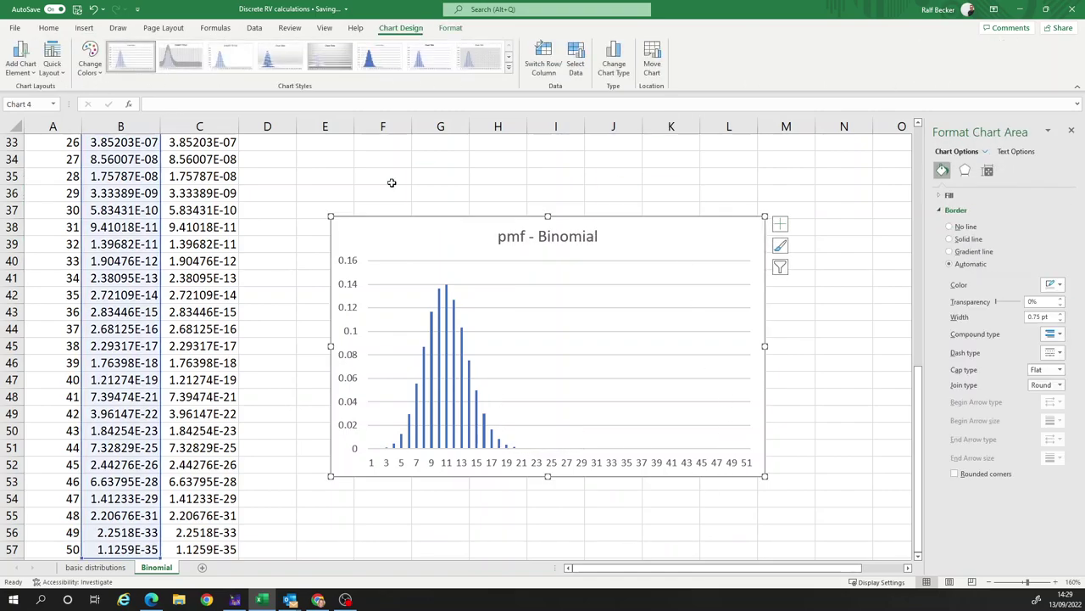
click(21, 64)
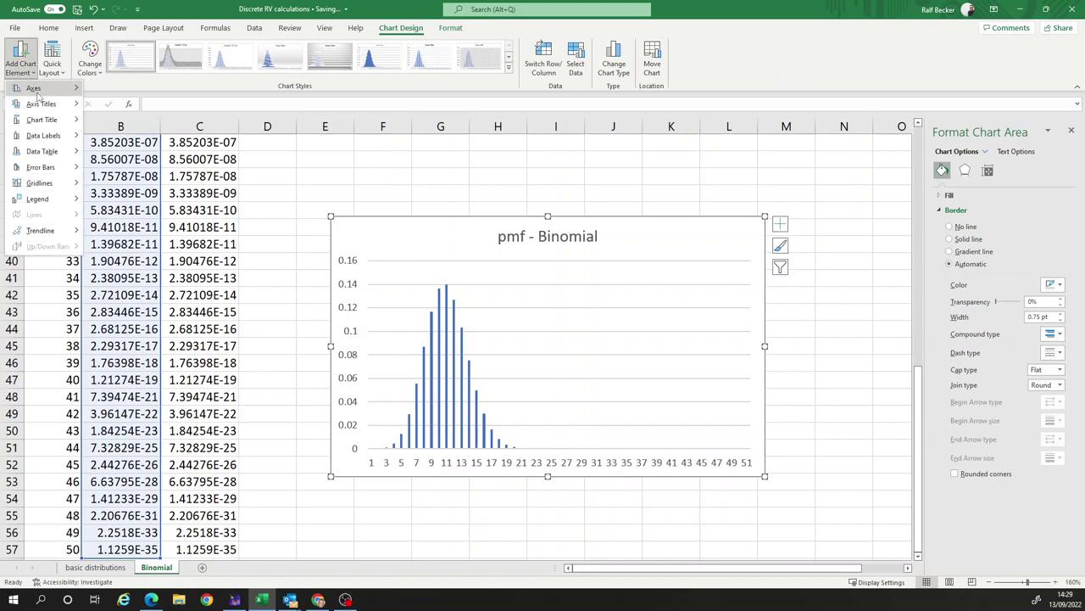
mouse_move(38, 105)
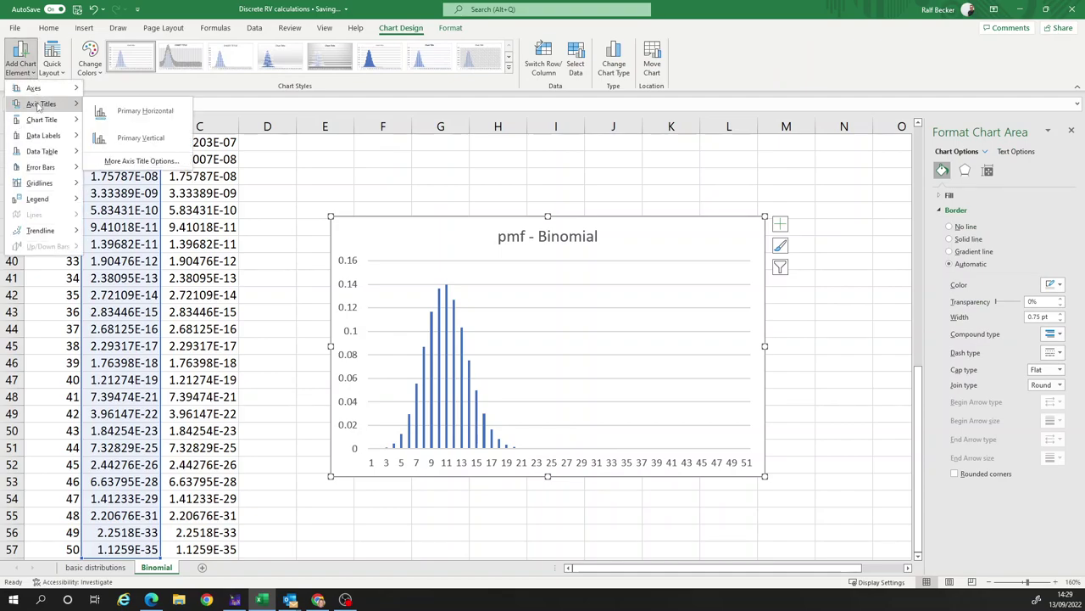
click(144, 111)
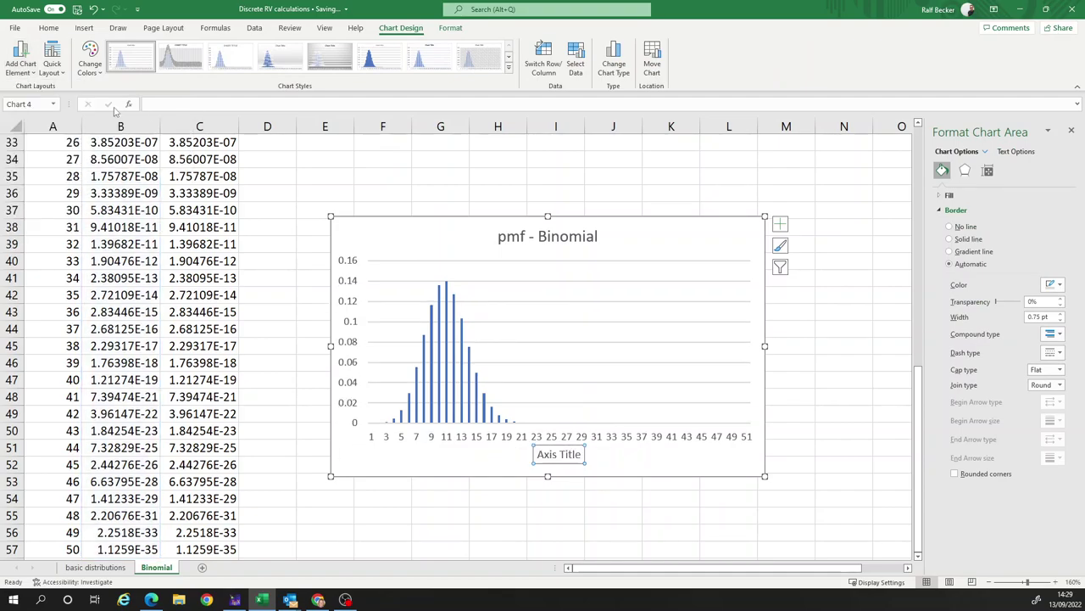
click(552, 457)
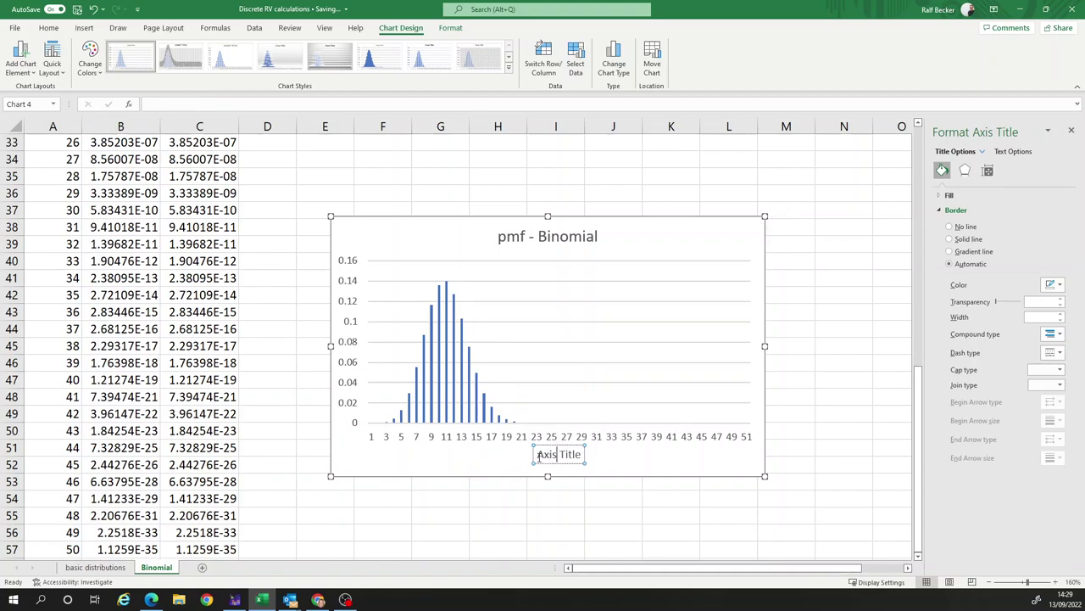
drag(538, 455, 594, 452)
text(x)
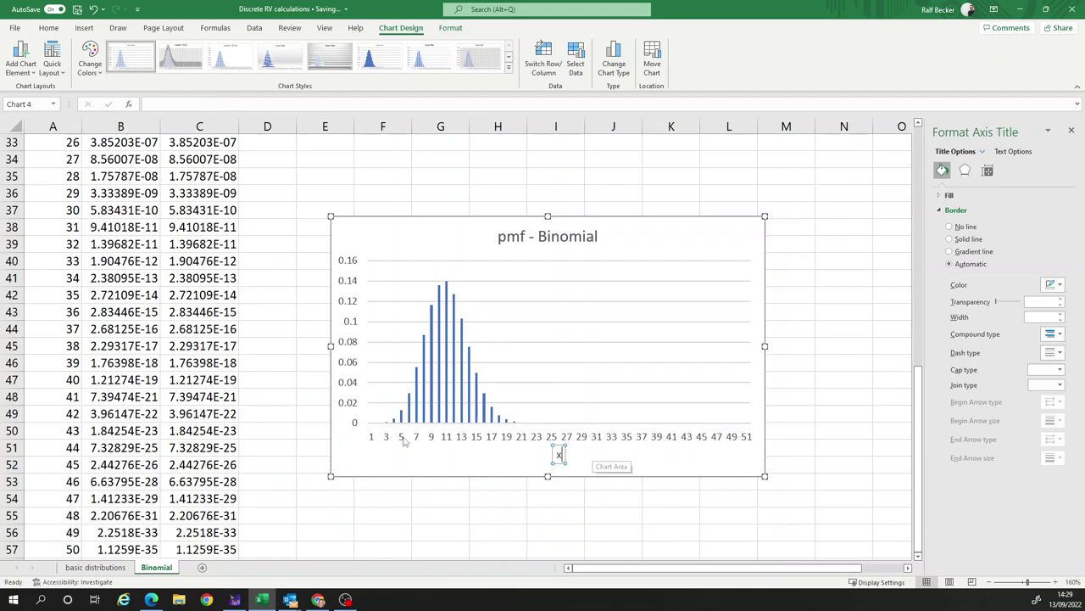
click(378, 468)
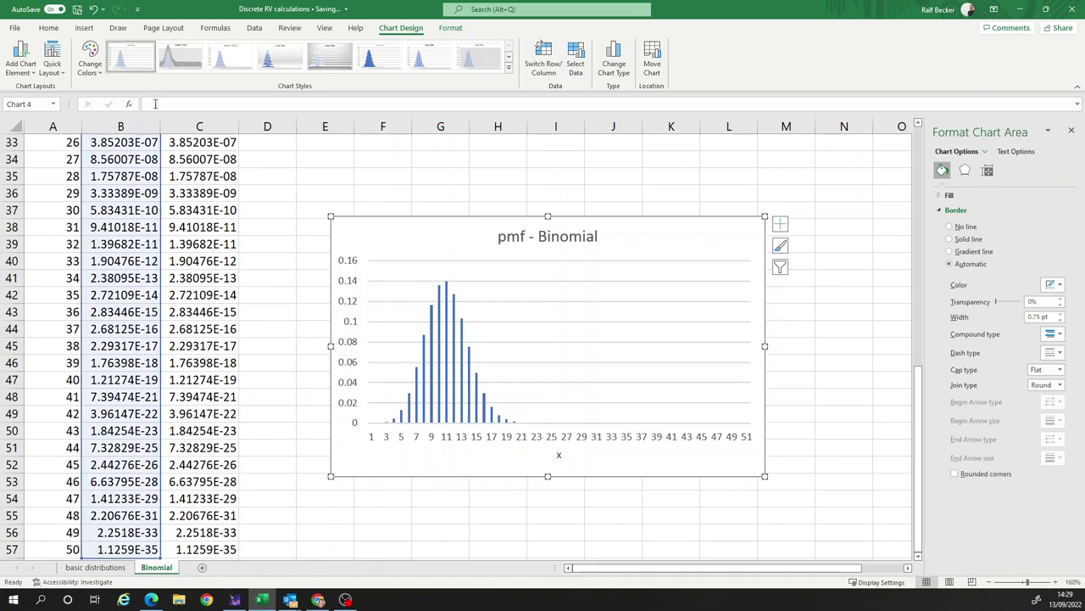
- Add a vertical axis title reading p(x)
click(26, 66)
mouse_move(62, 107)
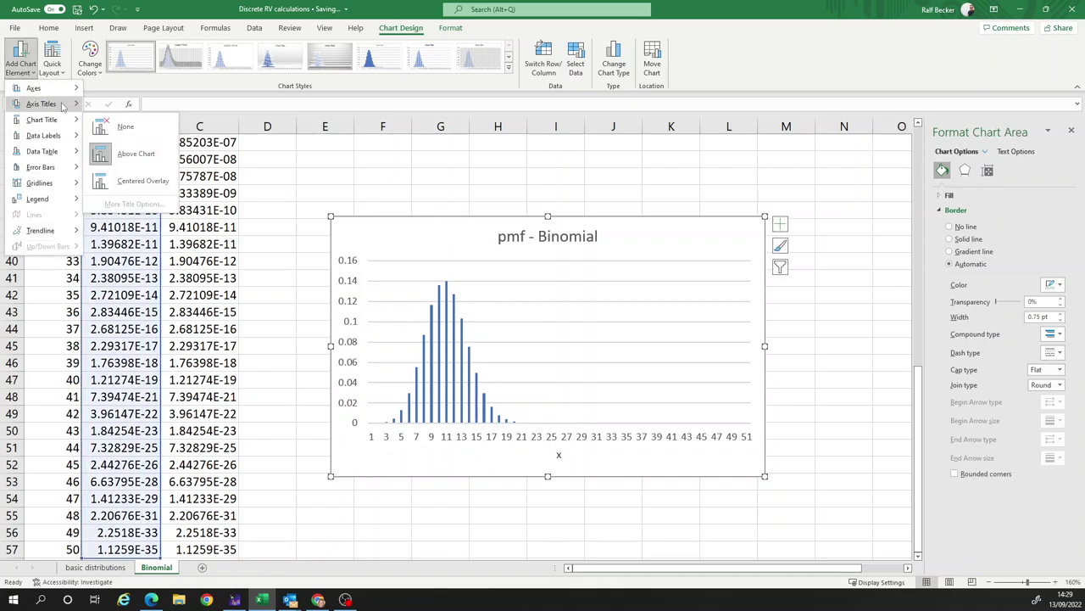
click(127, 136)
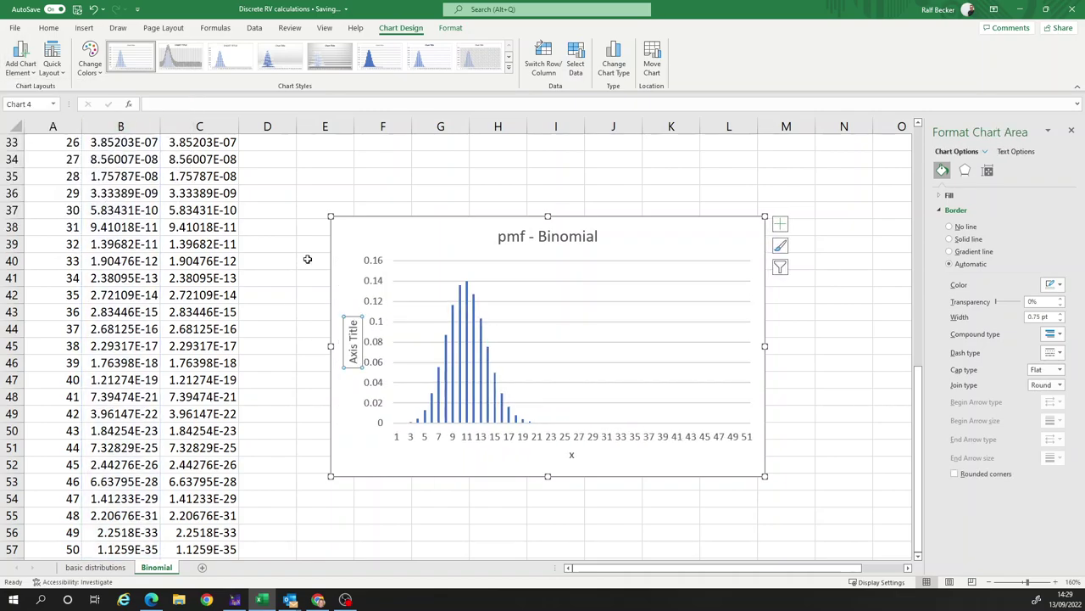
click(353, 352)
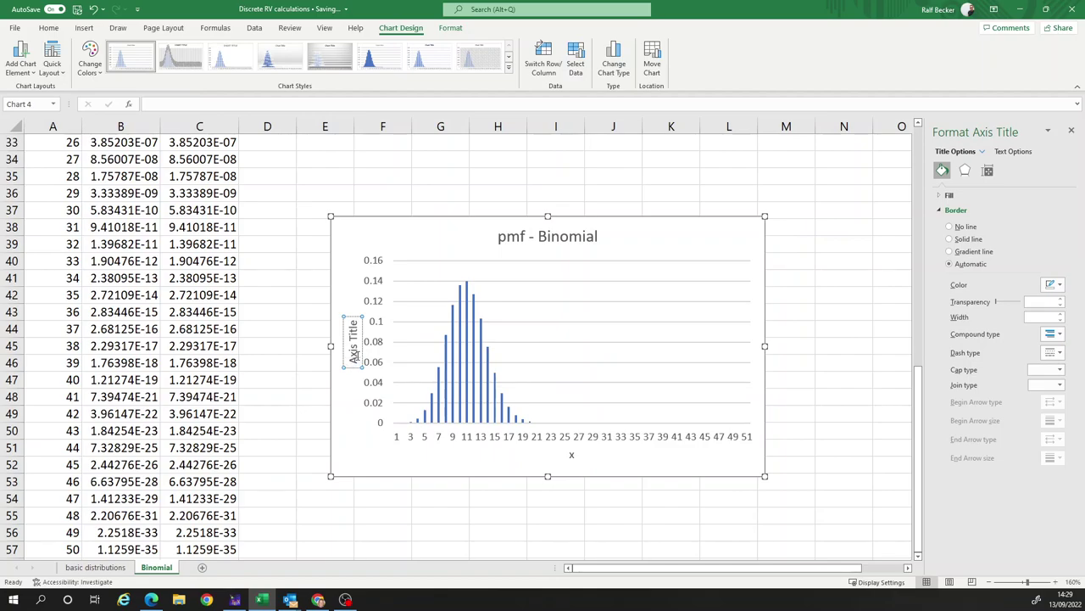
key(Delete)
key(Delete)
key(Delete)
key(Delete)
key(Delete)
key(Delete)
key(Delete)
key(Delete)
key(Delete)
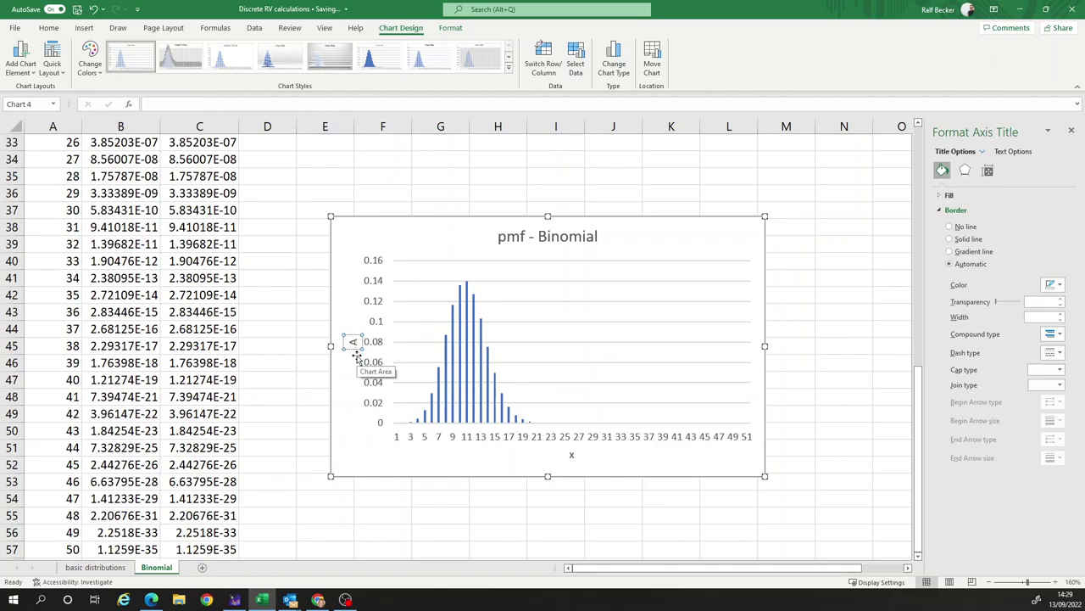
key(BackSpace)
text(pmf)
text(x))
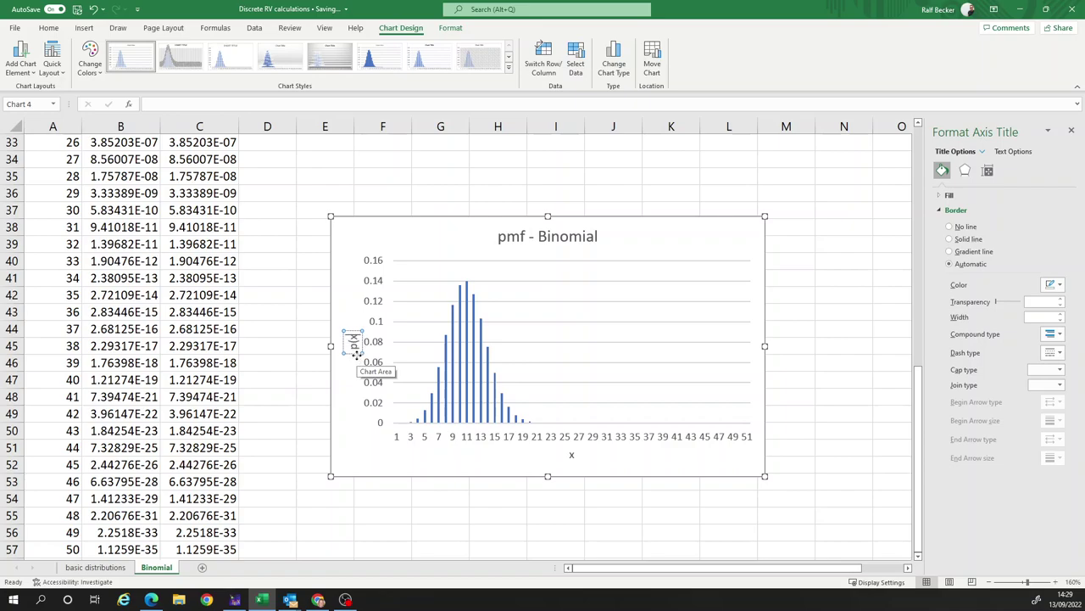
- Move the pmf chart up and to the left on the sheet
click(437, 510)
drag(667, 235, 631, 168)
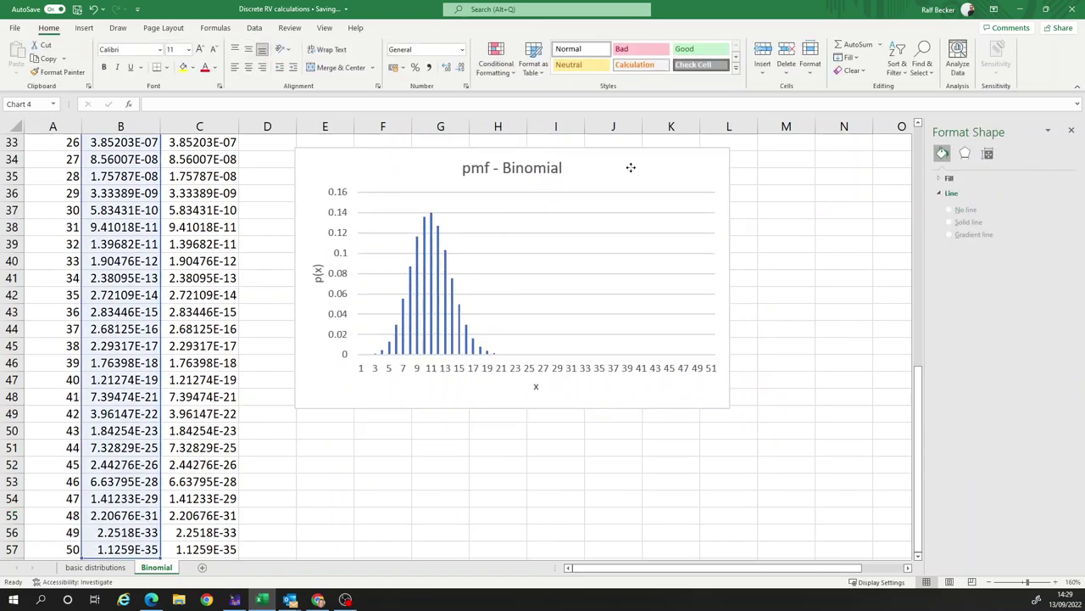
scroll(863, 364, up, 3)
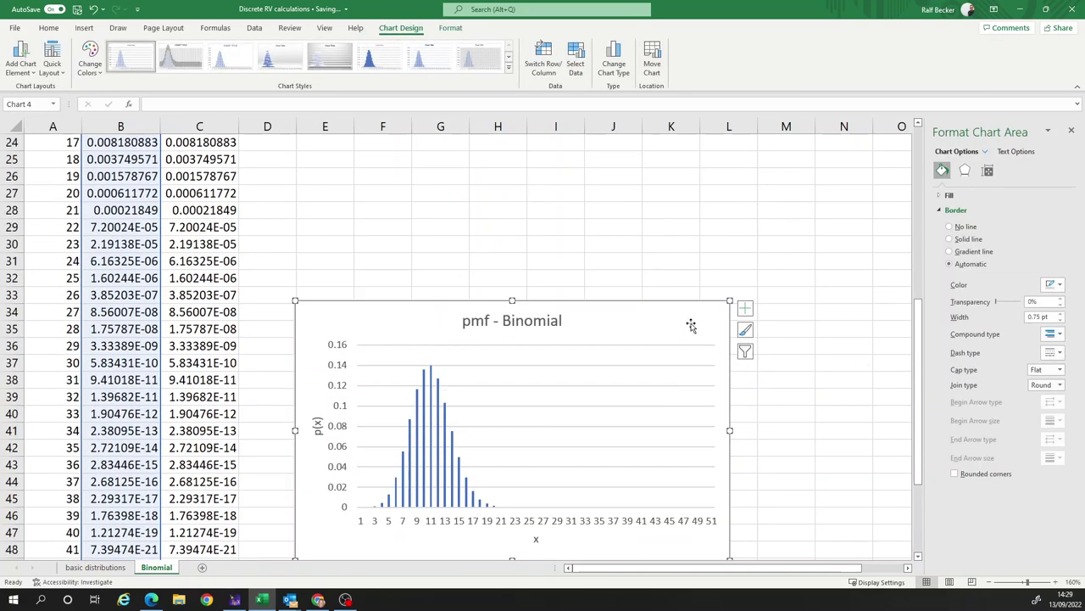
drag(690, 323, 717, 180)
- Shrink the pmf chart by dragging its corner handle inward
scroll(835, 279, up, 5)
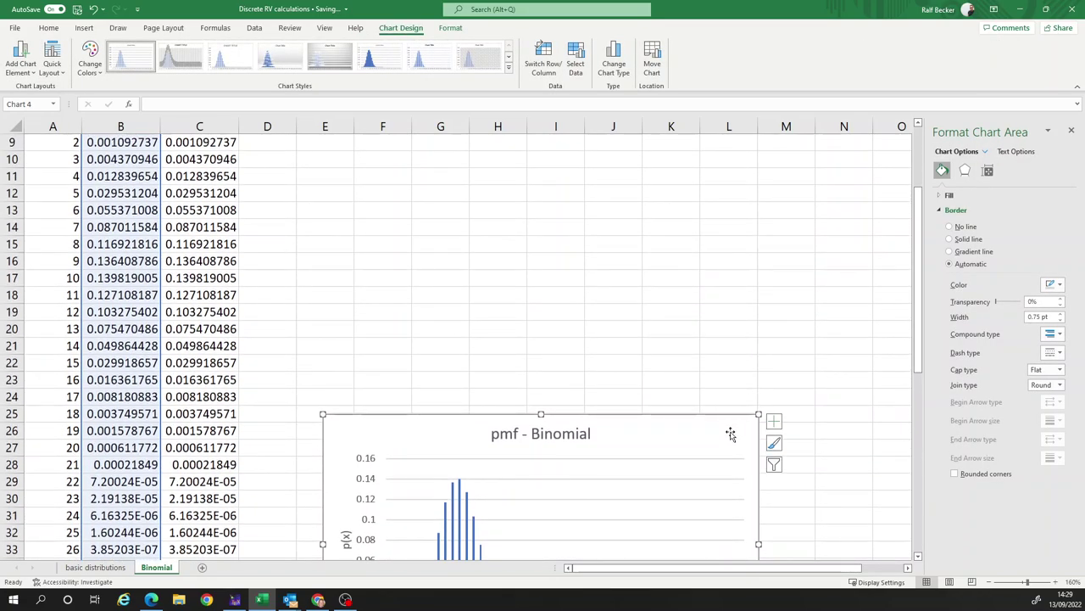
drag(727, 423, 696, 162)
scroll(865, 279, up, 3)
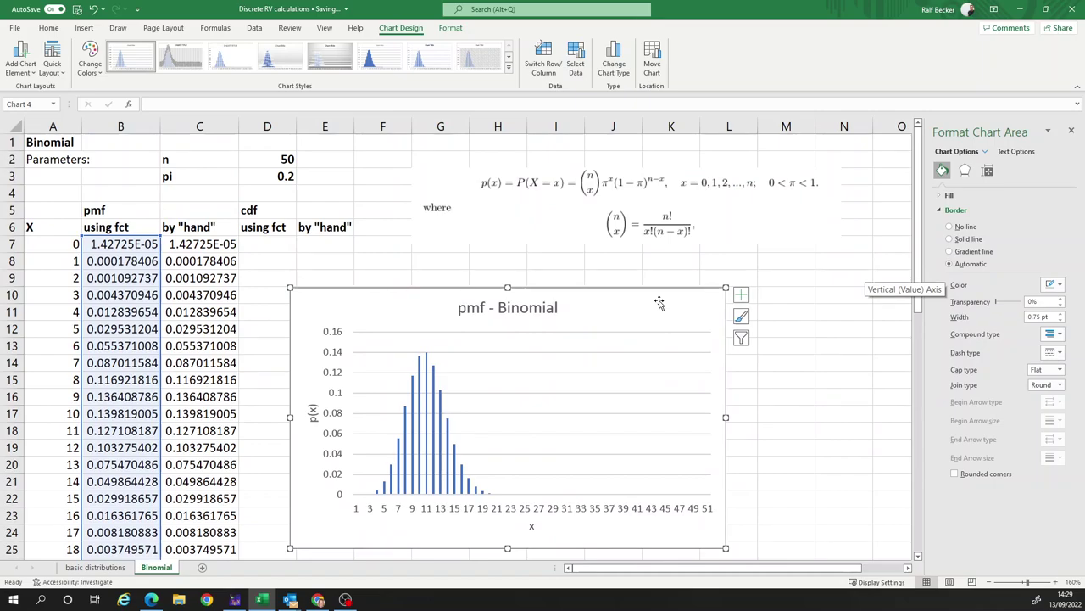
drag(659, 300, 648, 283)
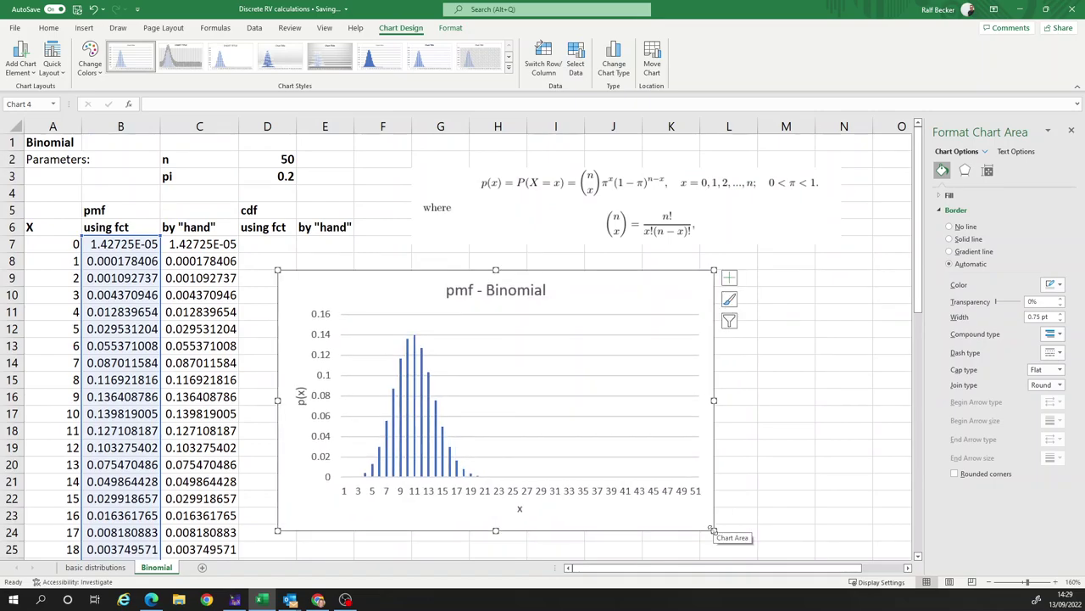
drag(714, 530, 578, 440)
click(665, 365)
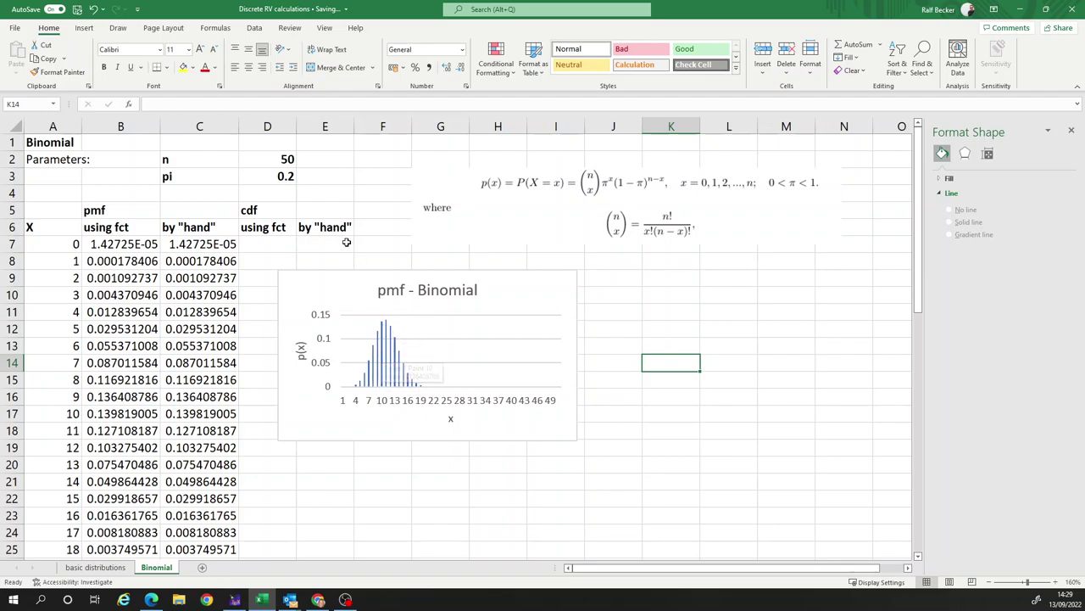
- Inspect the pi value in D3 and the pmf values and formula in B14:B19
click(252, 175)
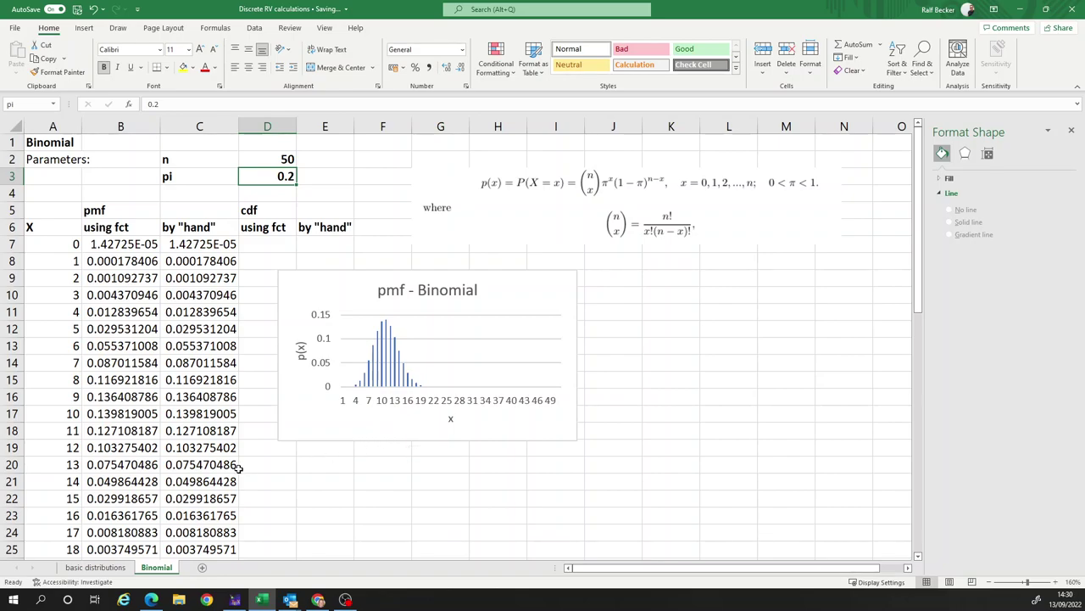
drag(118, 363, 98, 437)
click(71, 414)
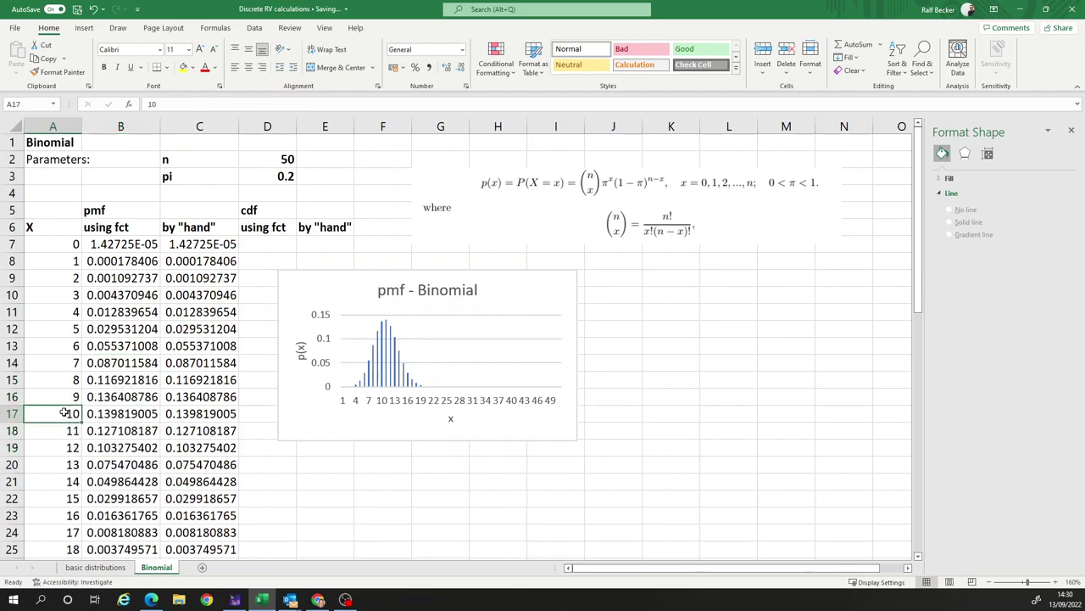
key(Right)
click(72, 414)
key(Right)
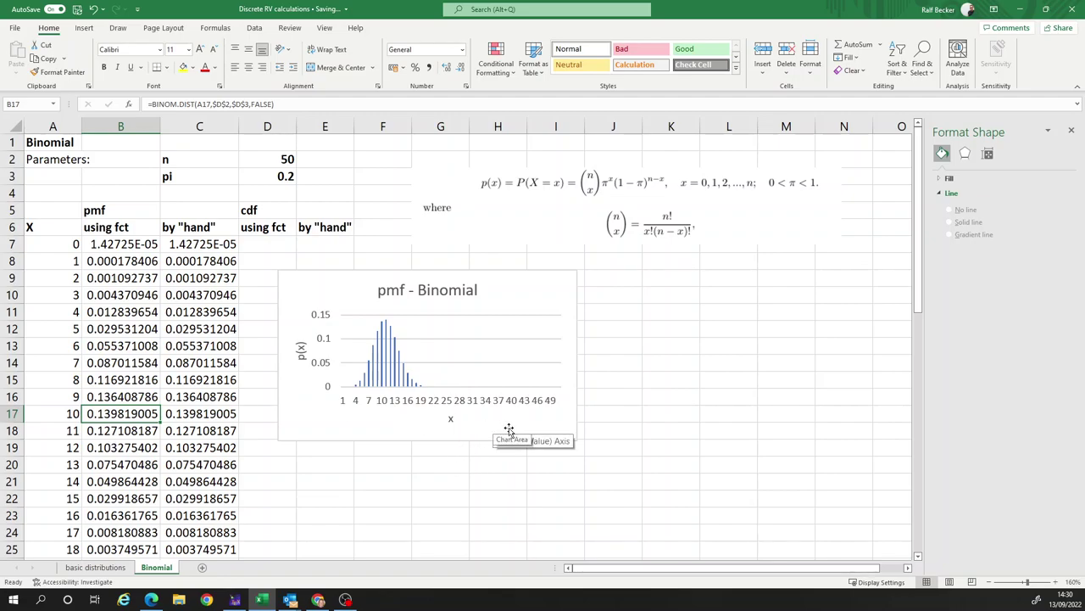
click(433, 467)
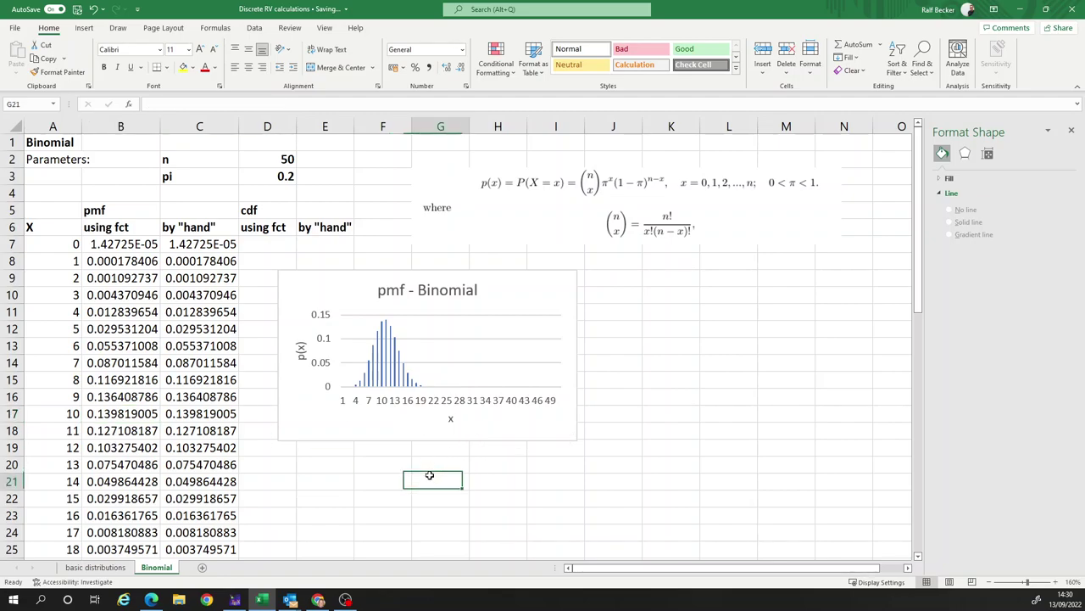
- Move the pmf chart right so it sits under the binomial formula image
click(379, 278)
drag(379, 277, 519, 254)
click(279, 293)
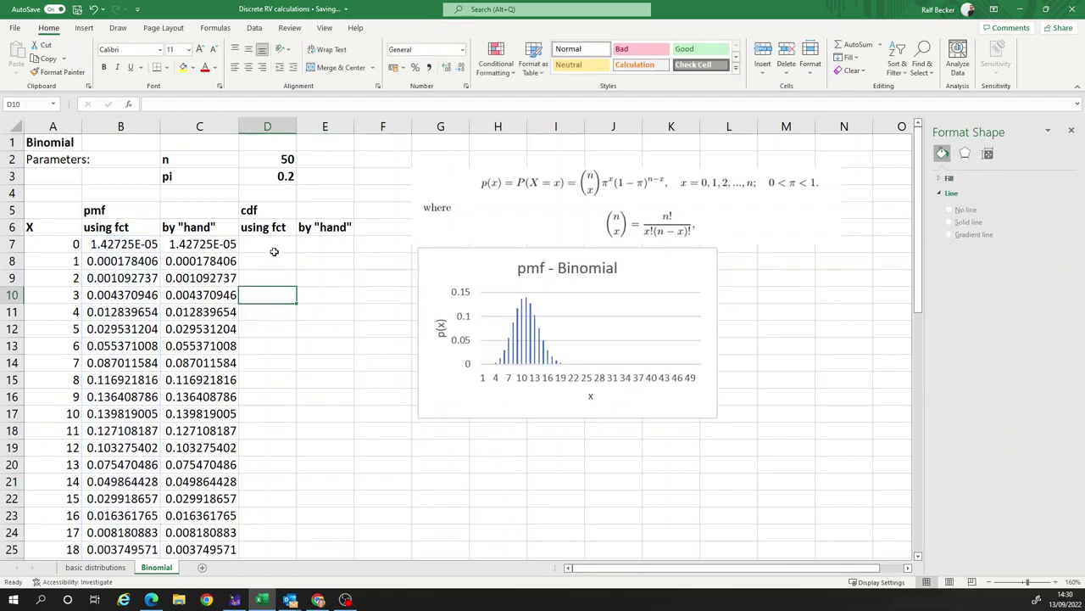
- Set the first by-hand cdf value in E7 equal to the pmf value in C7
click(271, 245)
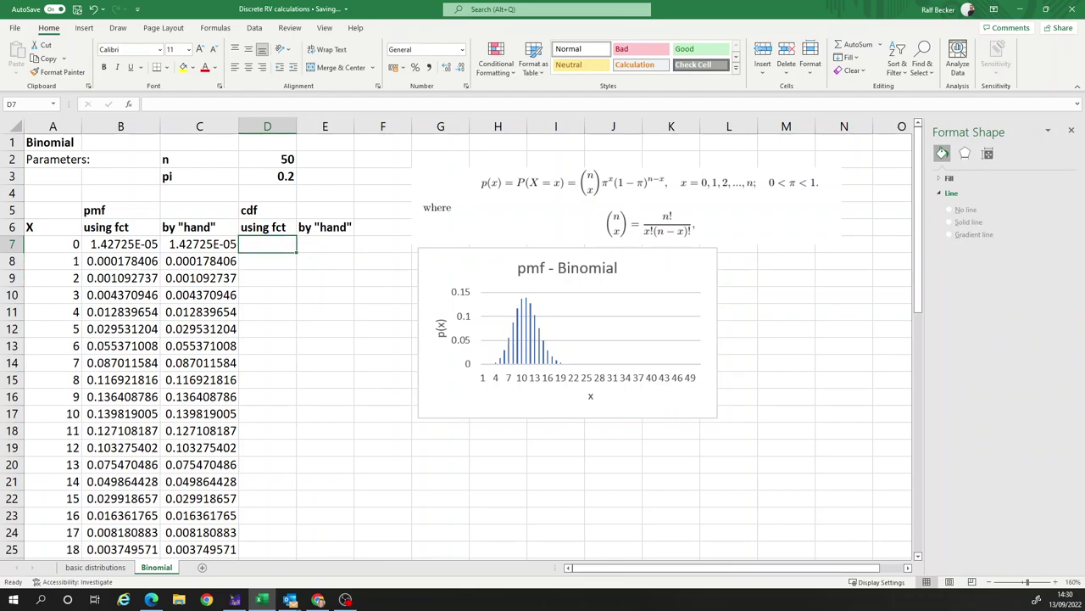
text(=)
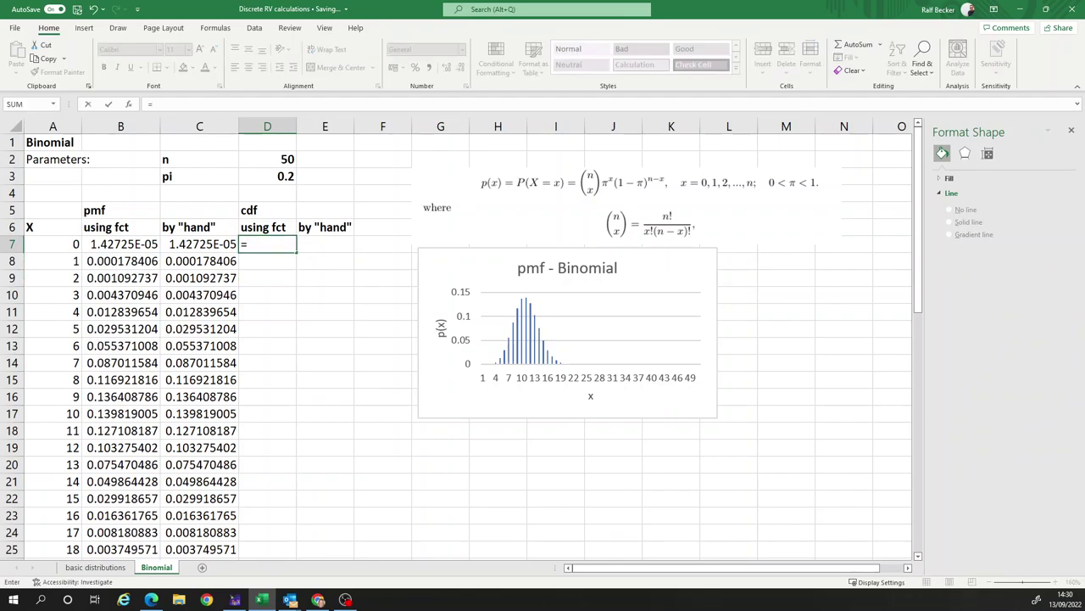
key(Escape)
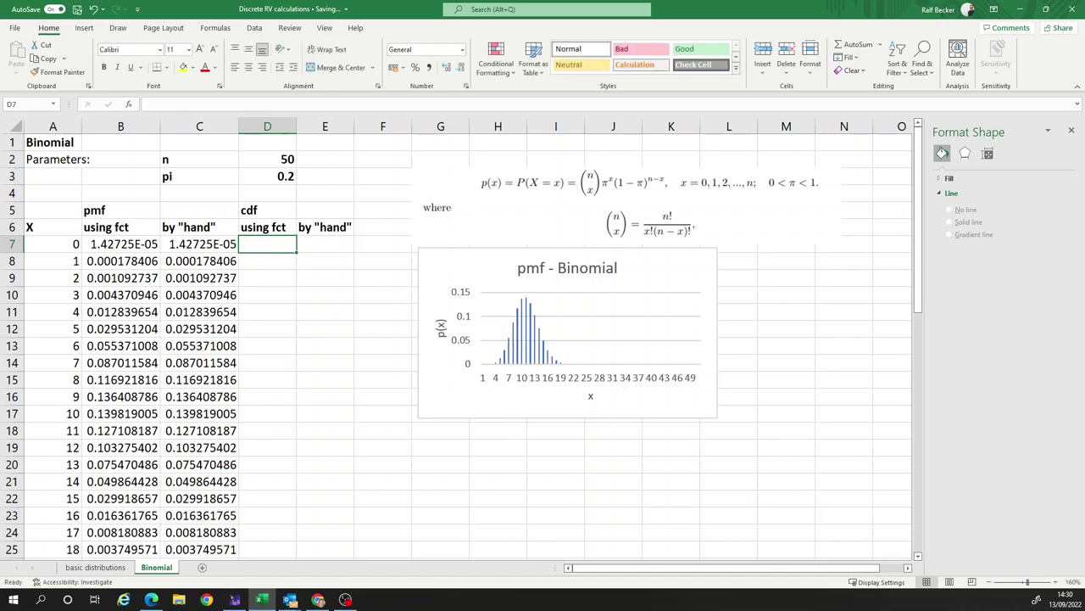
click(324, 244)
text(=)
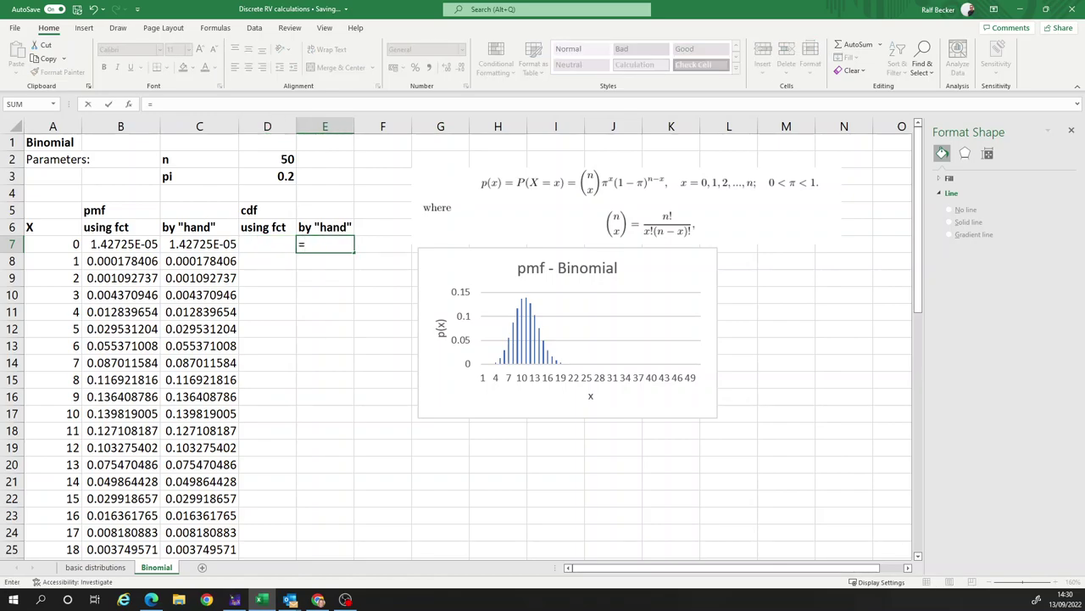
key(Left)
key(Left)
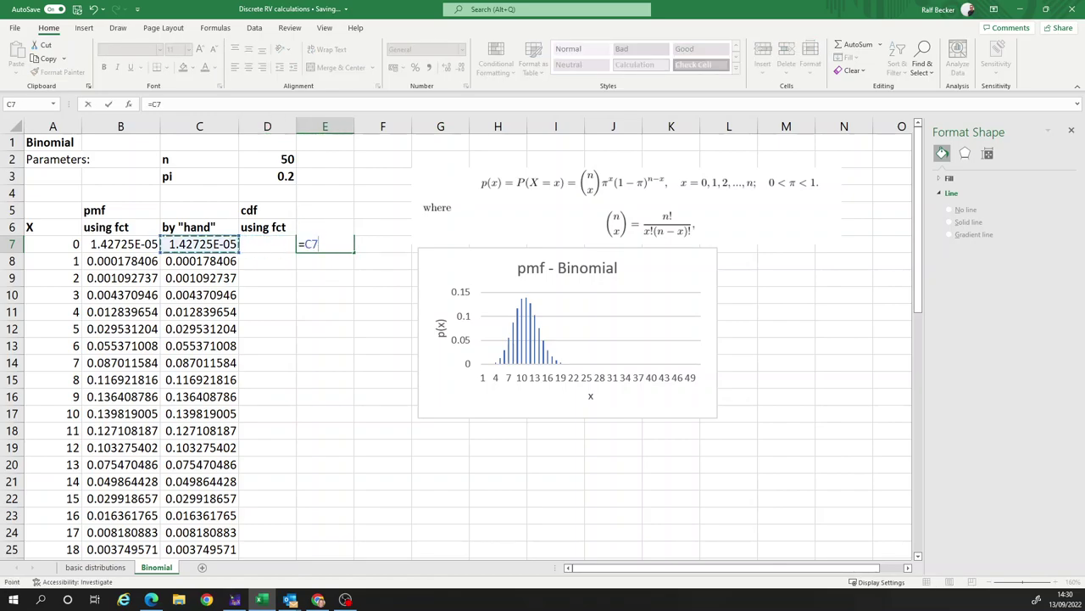
key(Return)
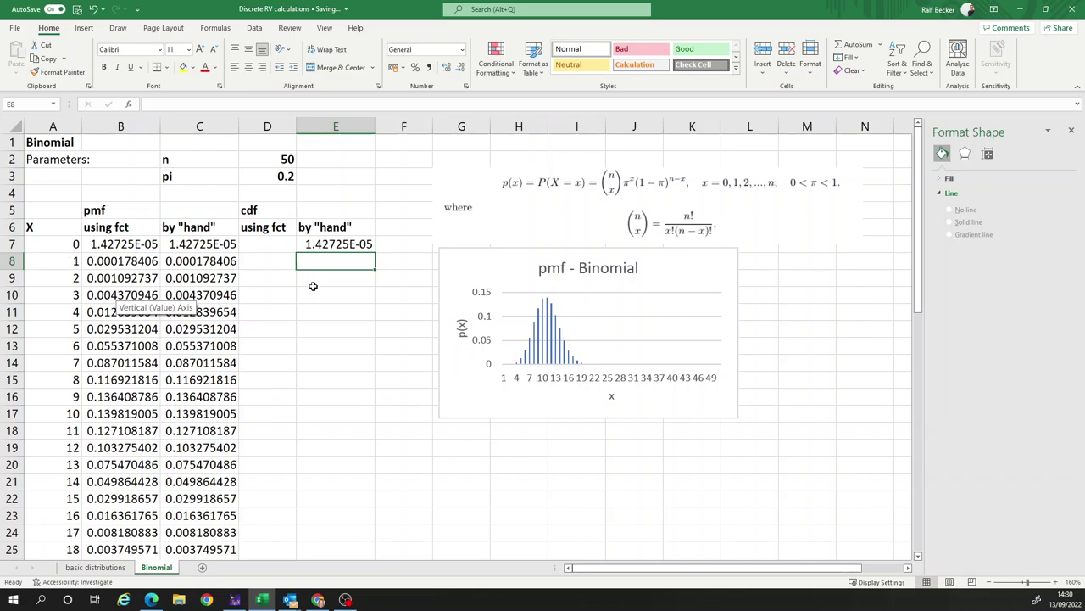
- Enter =E7+C8 in E8 and fill the running sum down column E to row 57
text(=)
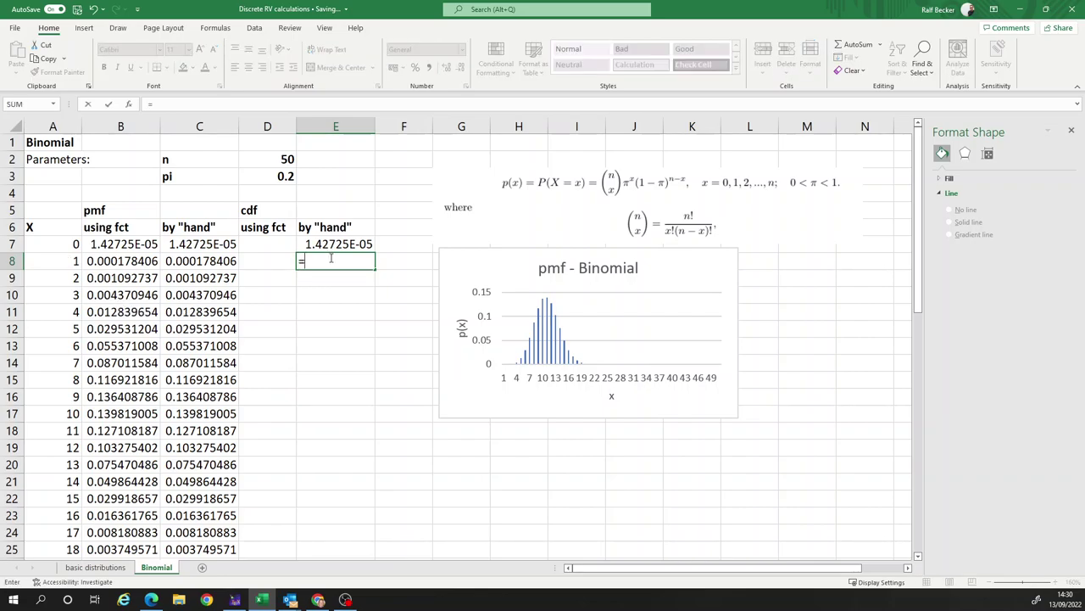
key(Up)
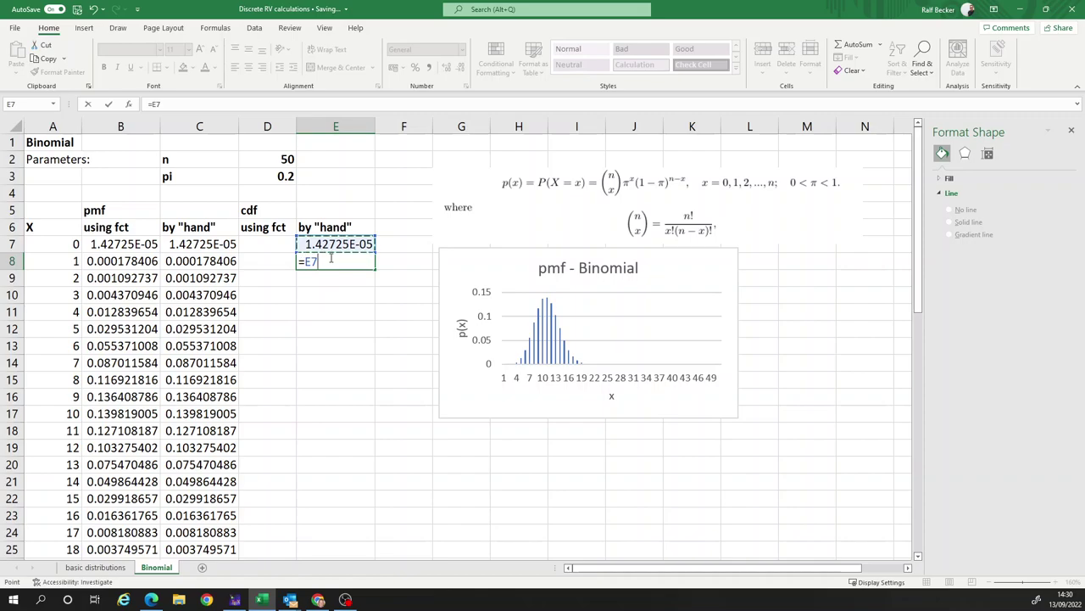
text(+)
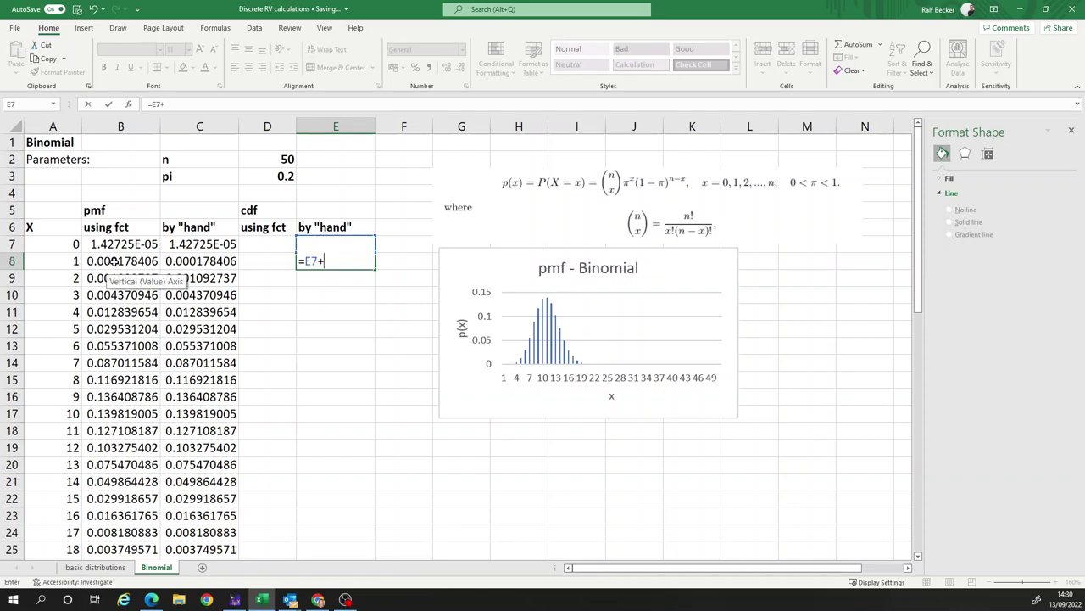
click(204, 261)
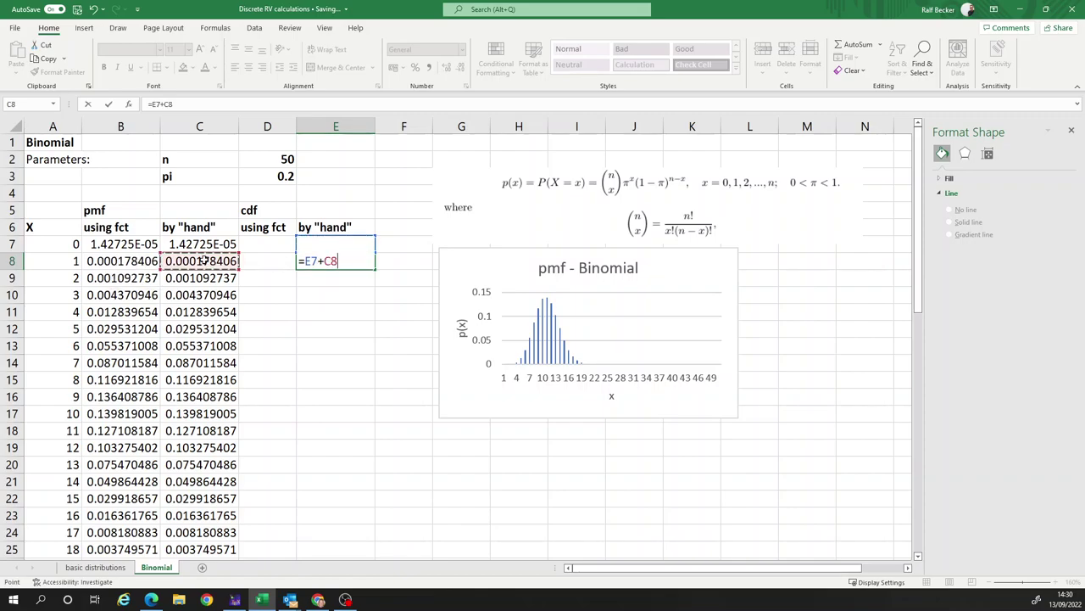
key(Return)
click(344, 261)
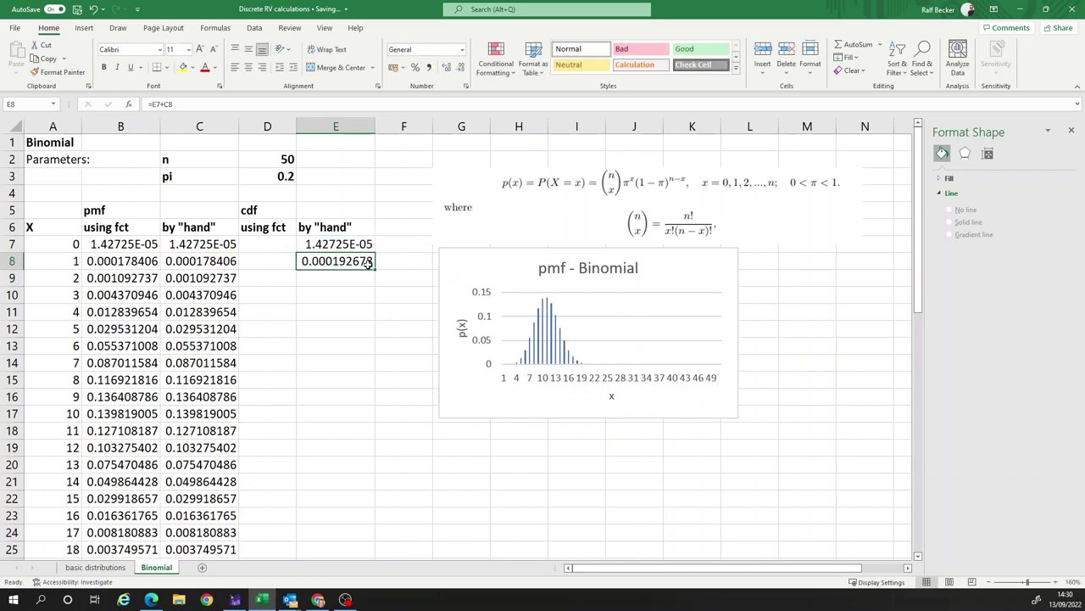
drag(376, 268, 357, 542)
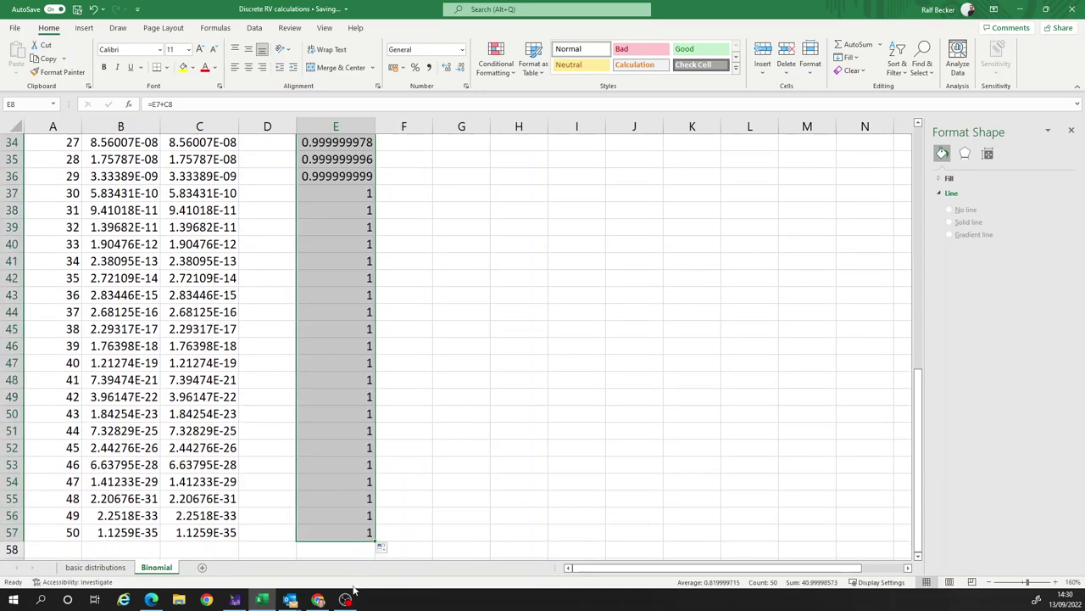
scroll(369, 327, up, 2)
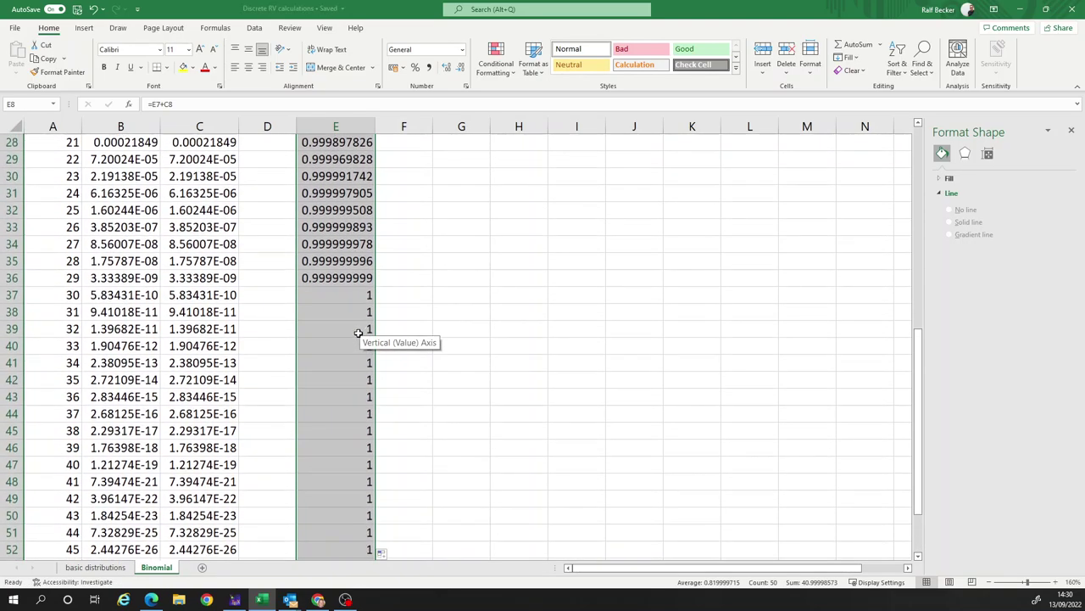
click(339, 292)
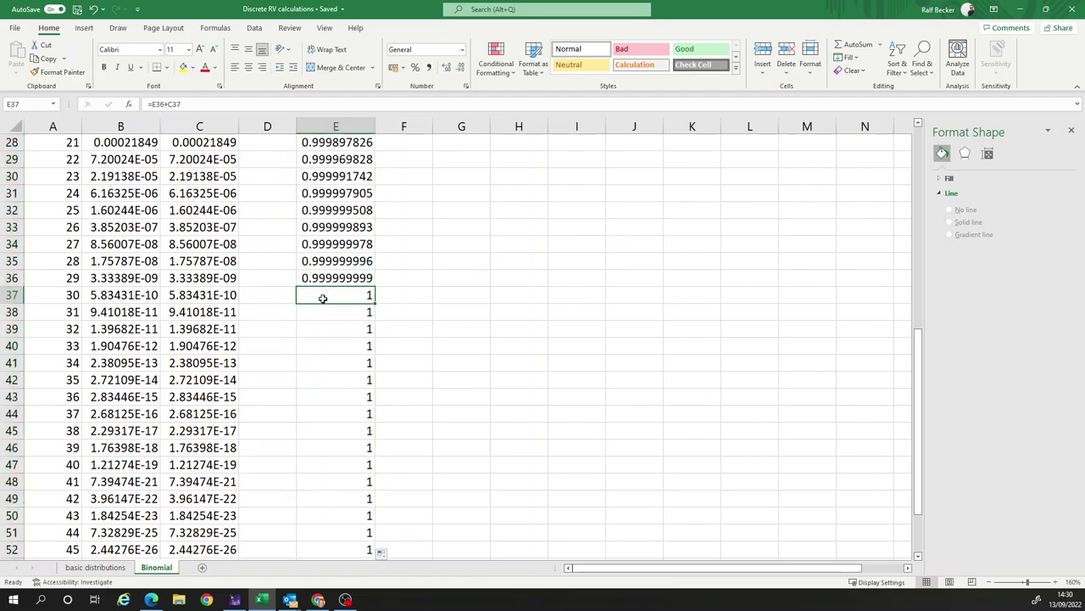
scroll(326, 296, up, 2)
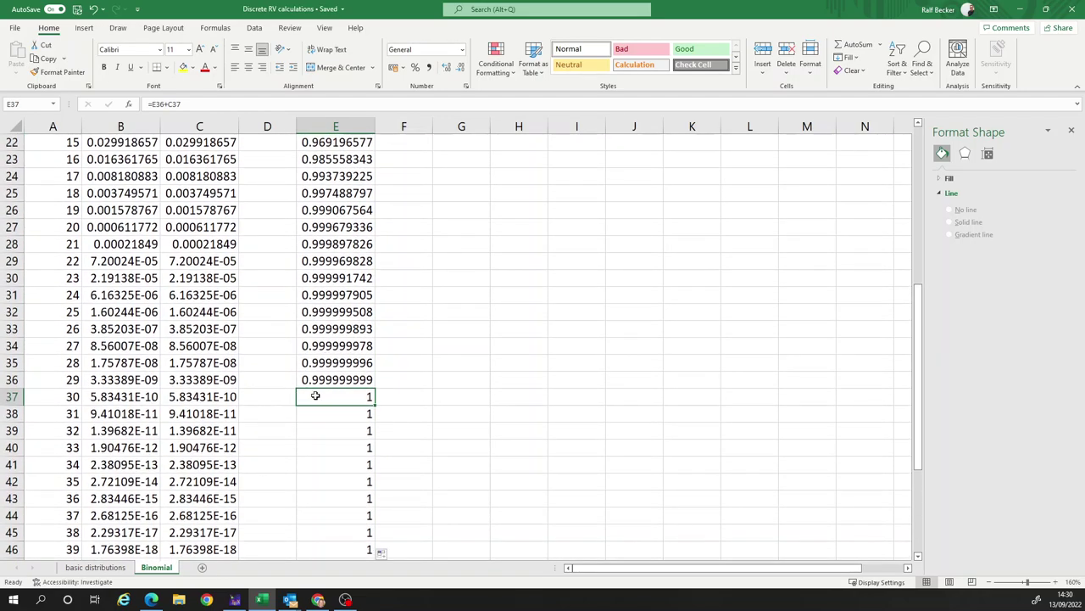
scroll(344, 478, up, 7)
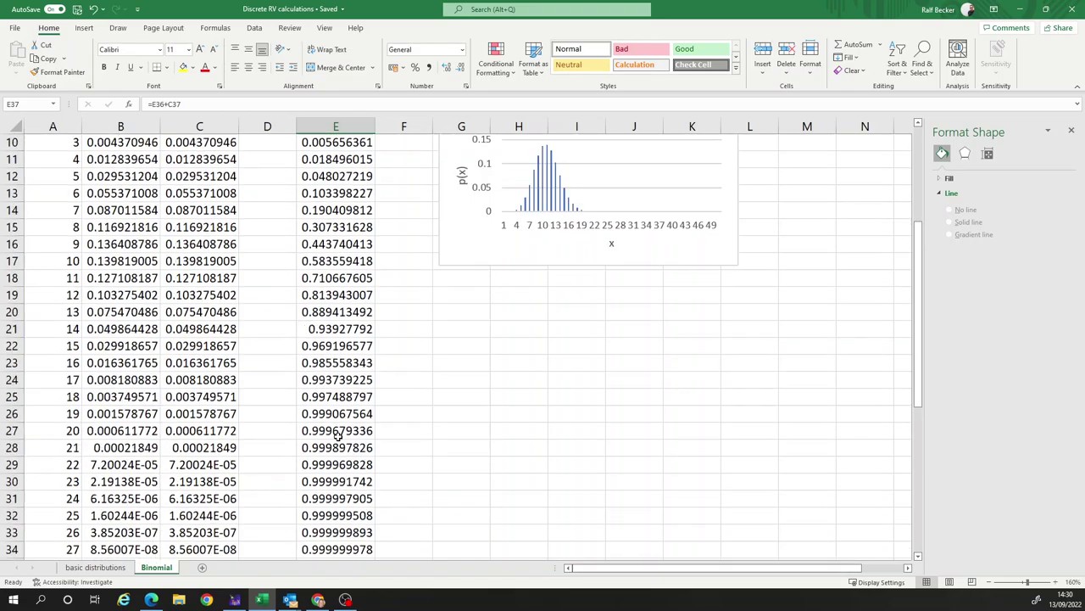
- Copy the BINOM.DIST pmf formula from B7 into D7
click(270, 244)
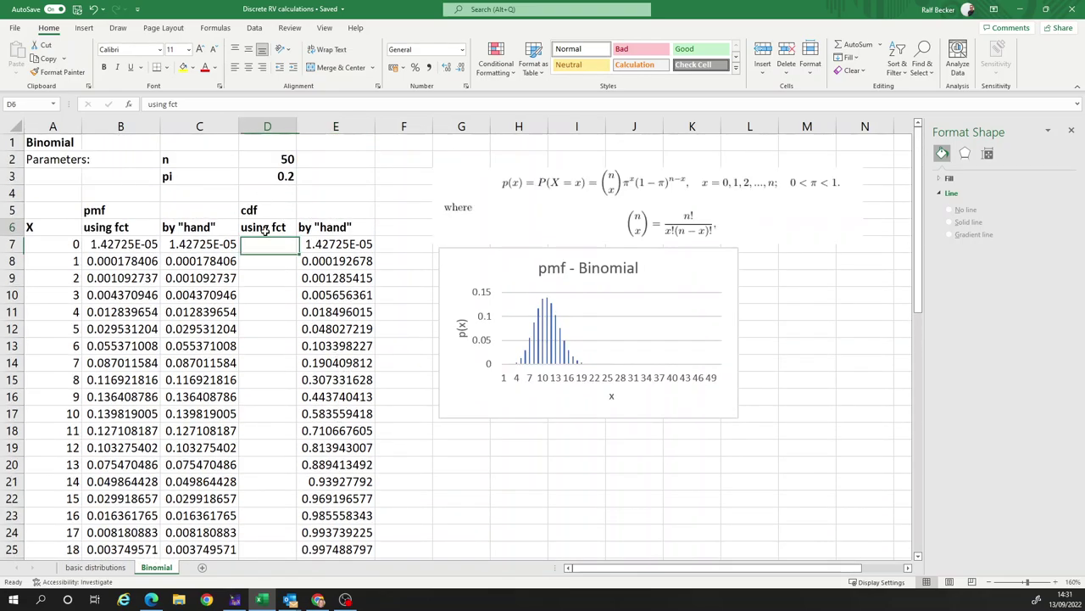
click(112, 243)
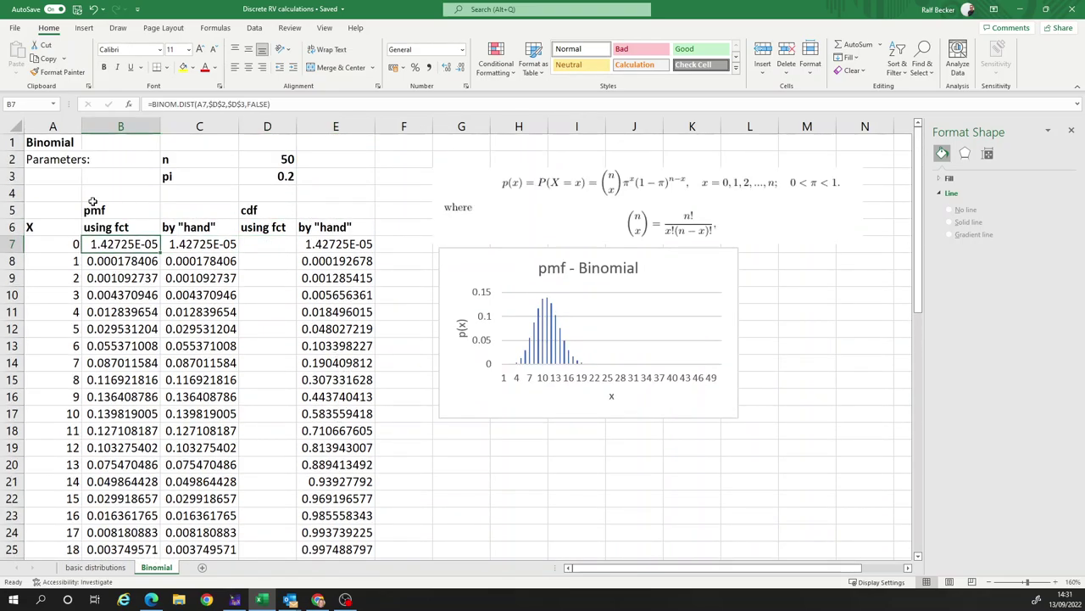
key(F2)
click(133, 106)
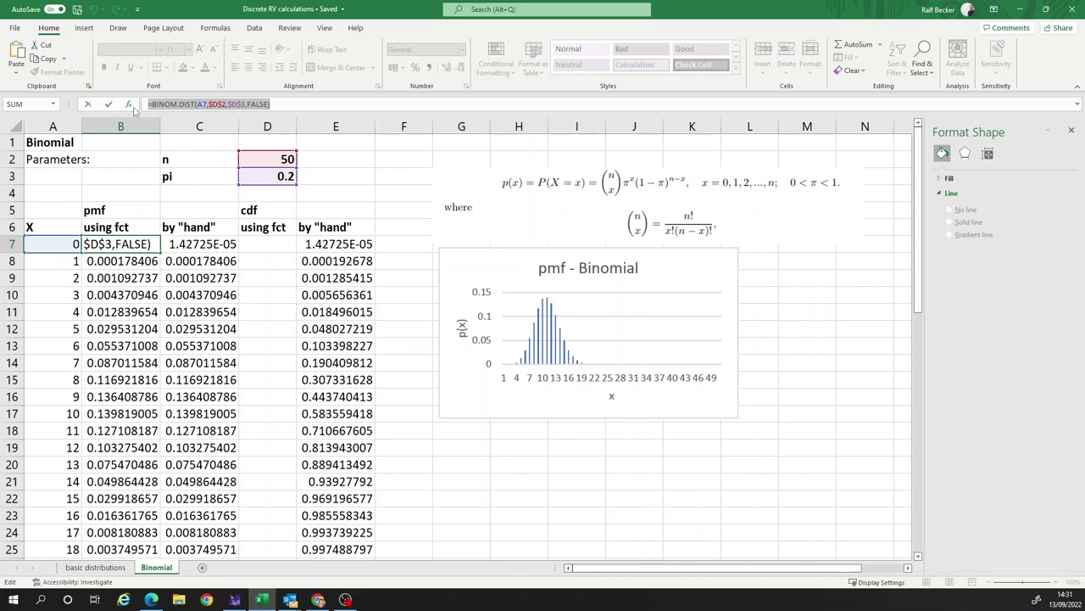
key(Escape)
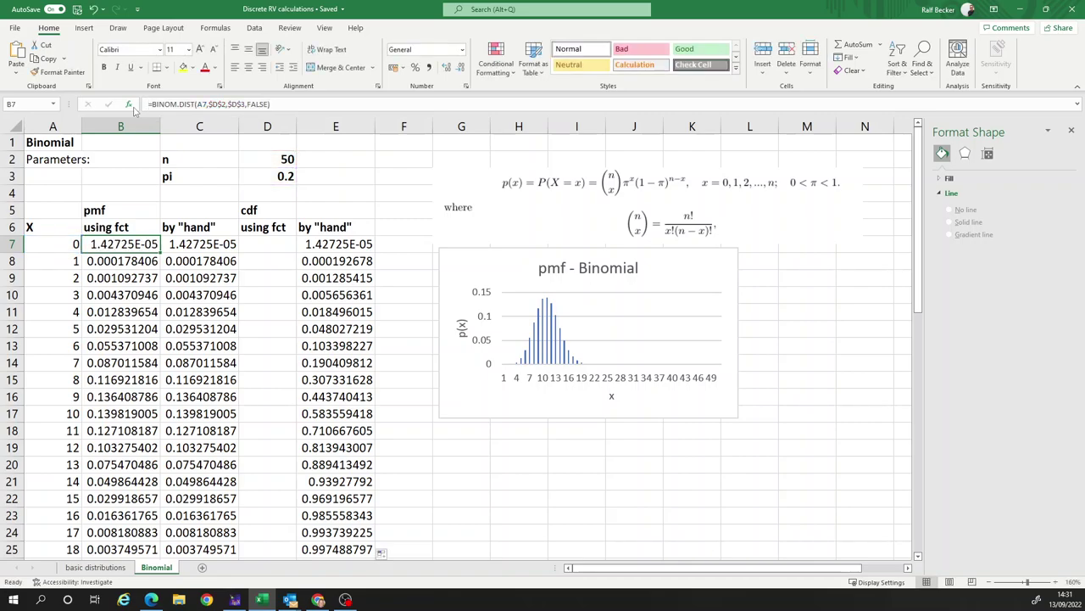
click(261, 248)
click(228, 104)
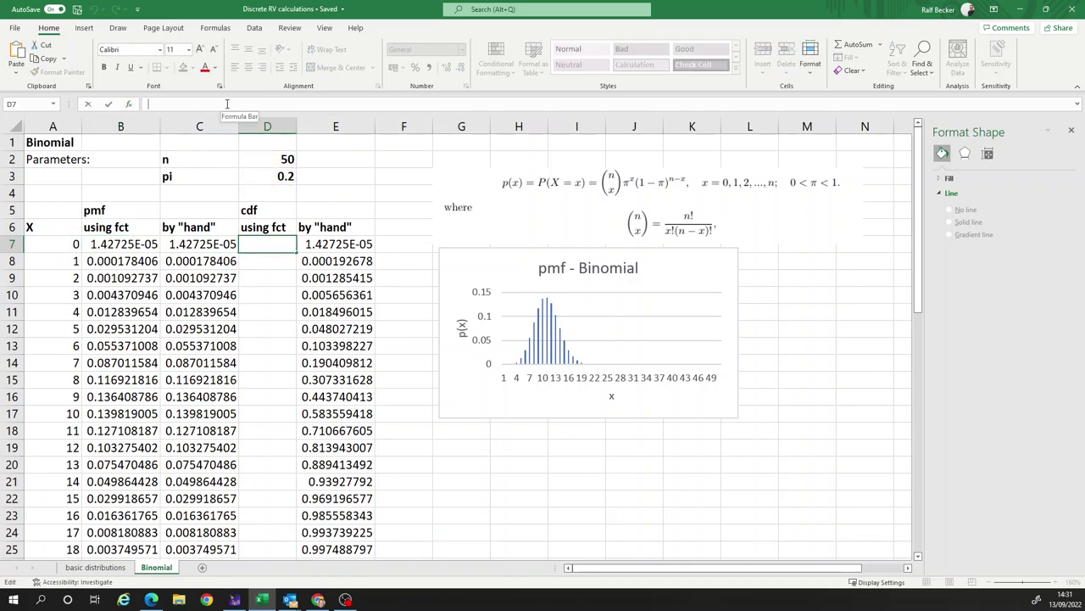
text(=BINOM.DIST(A7,$D$2,$D$3,FALSE))
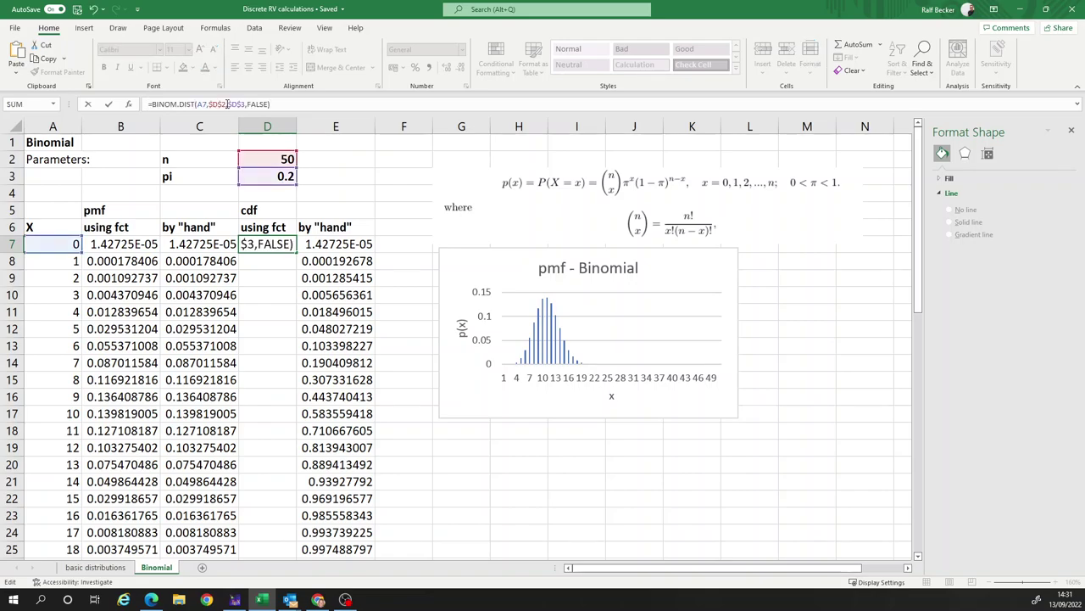
key(Return)
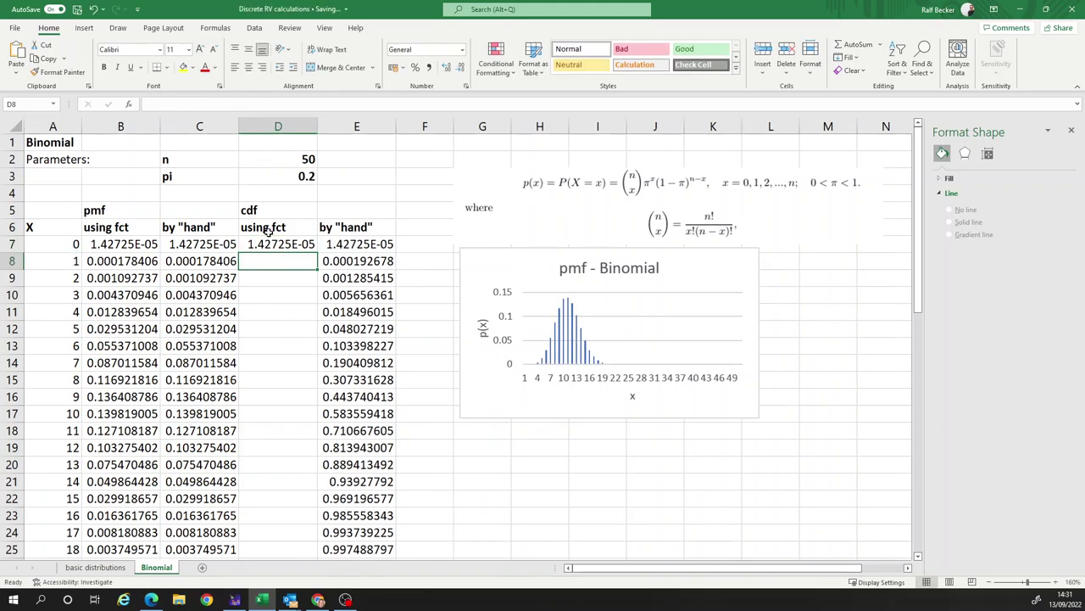
- Change D7's last BINOM.DIST argument from FALSE to TRUE for the cumulative cdf
click(267, 244)
click(122, 243)
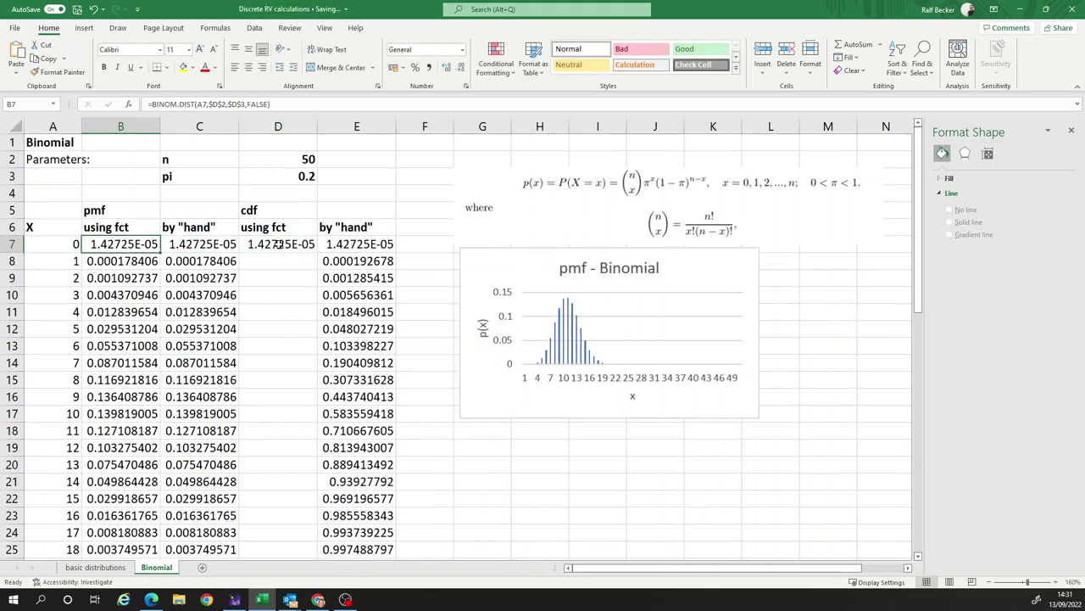
click(278, 244)
click(246, 103)
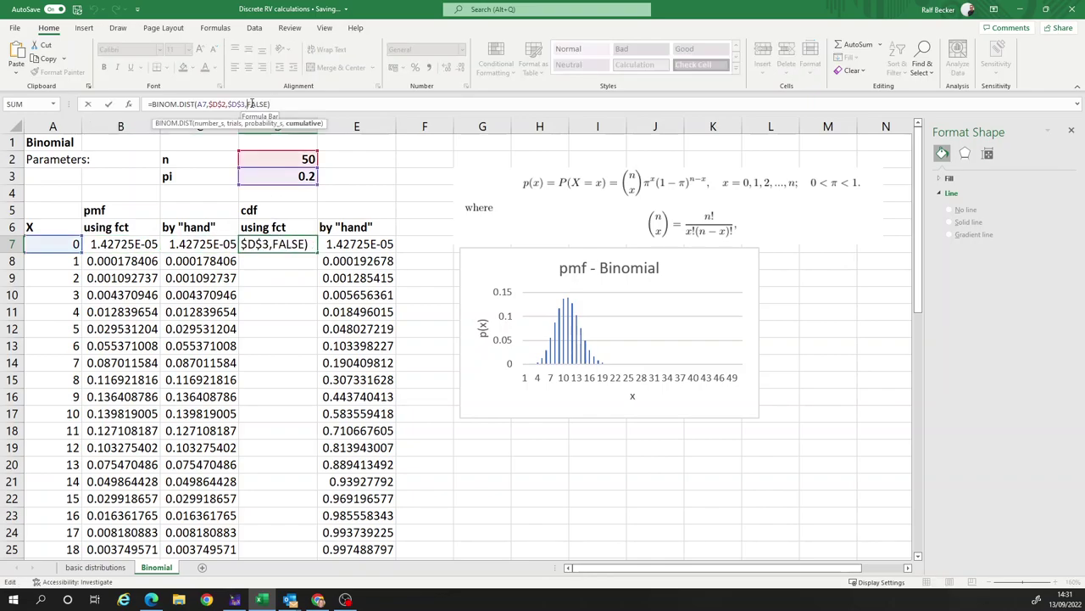
double_click(255, 104)
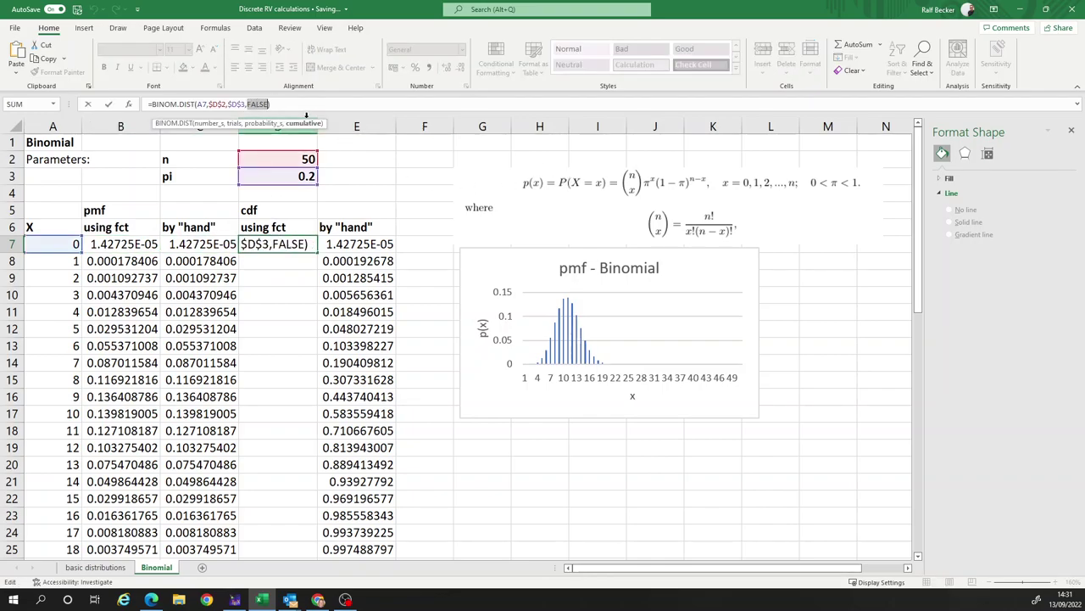
text(TR)
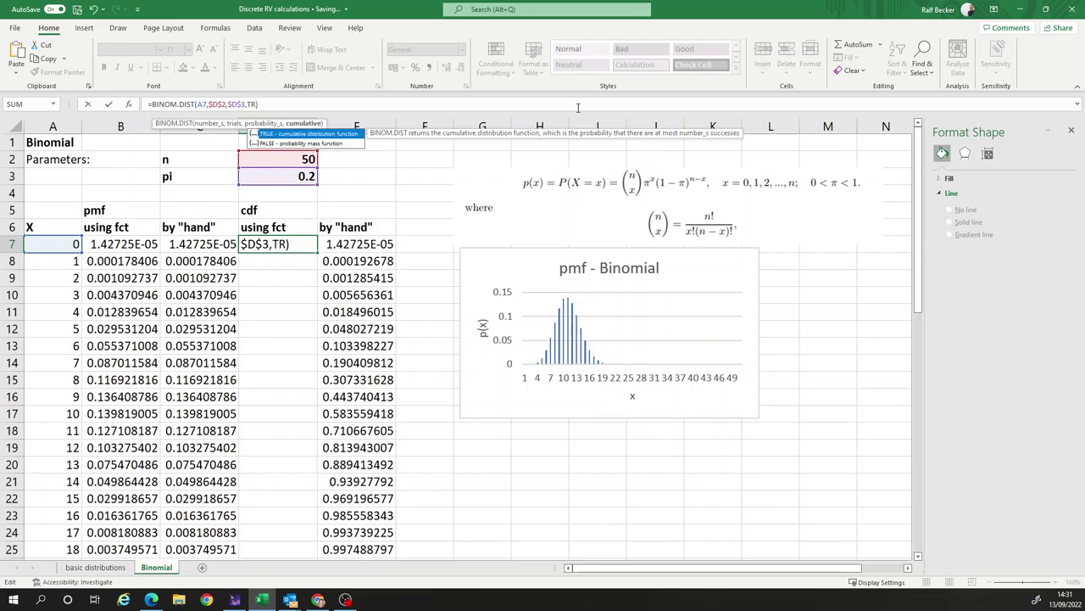
text(UE)
key(Return)
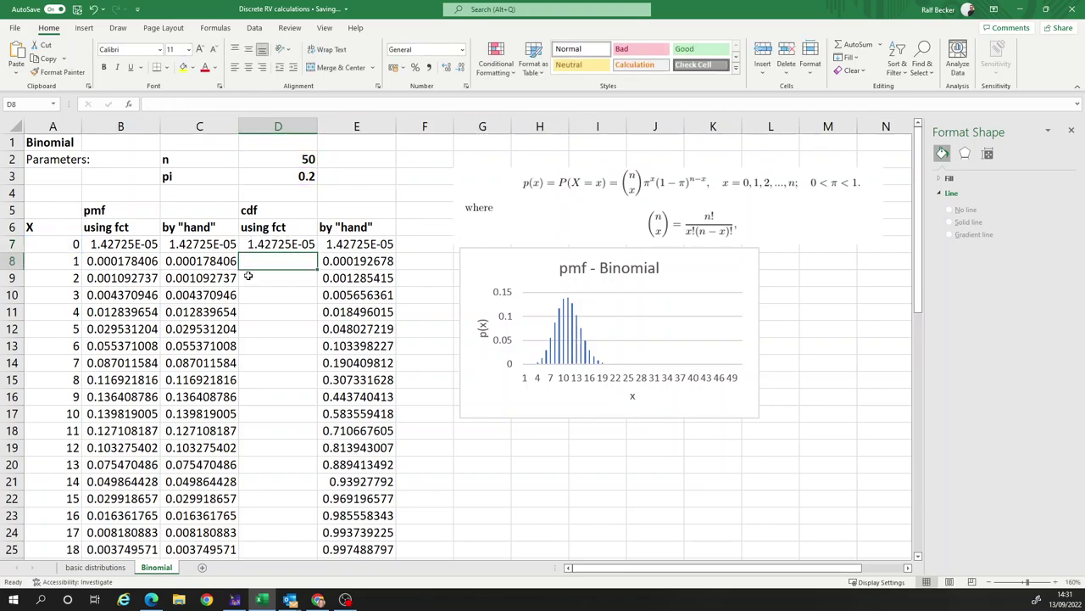
- Copy the cumulative BINOM.DIST formula down column D
click(279, 247)
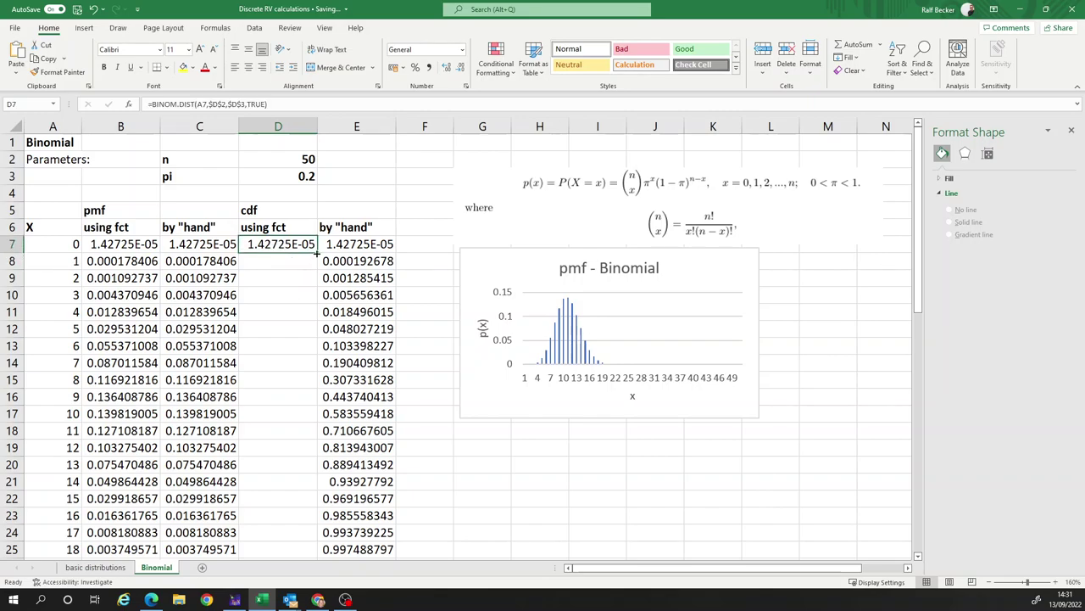
double_click(317, 251)
scroll(286, 419, down, 4)
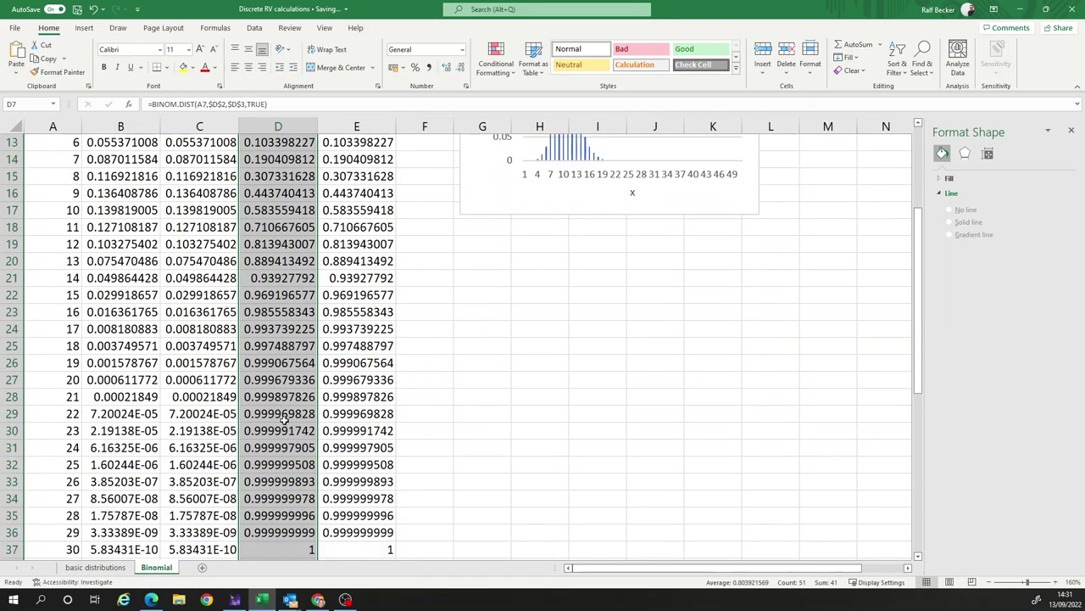
scroll(285, 419, down, 5)
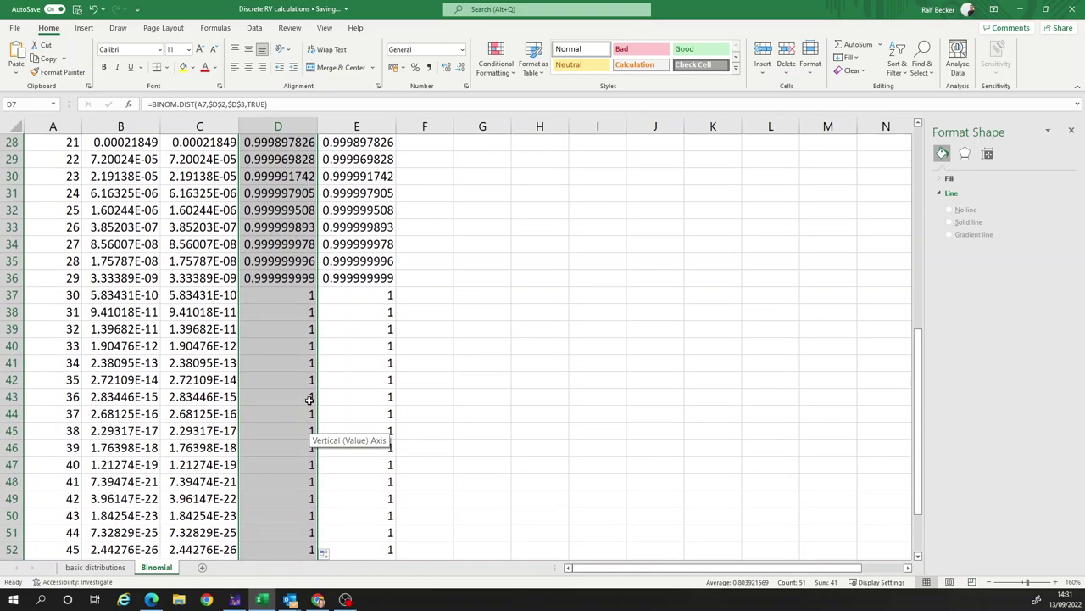
scroll(310, 399, up, 7)
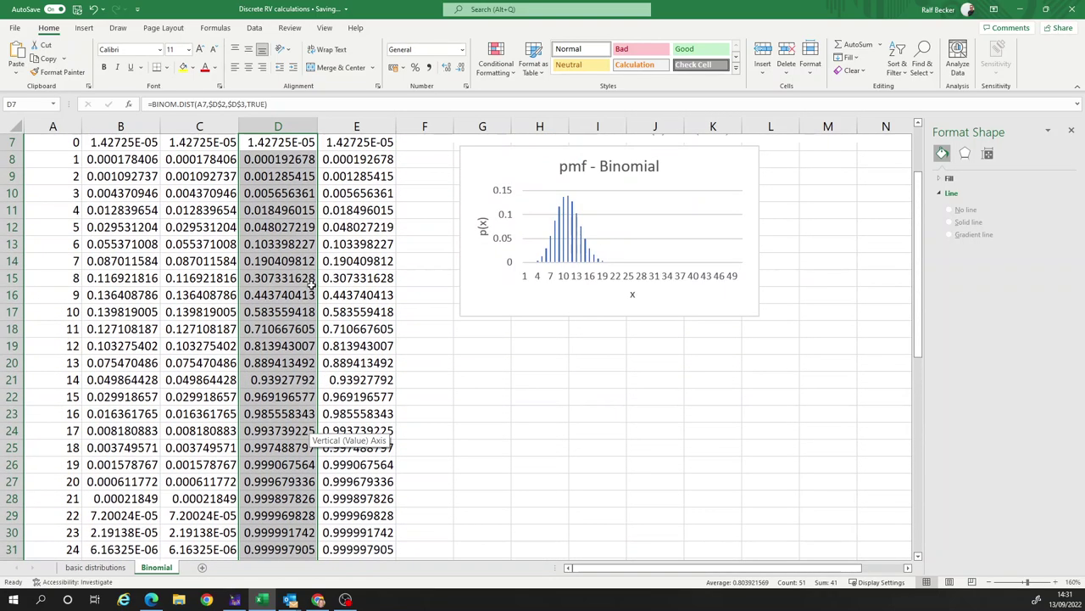
- Compare column D's function cdf values with by-hand column E and extend D to row 57
click(356, 314)
click(294, 313)
click(347, 311)
click(342, 294)
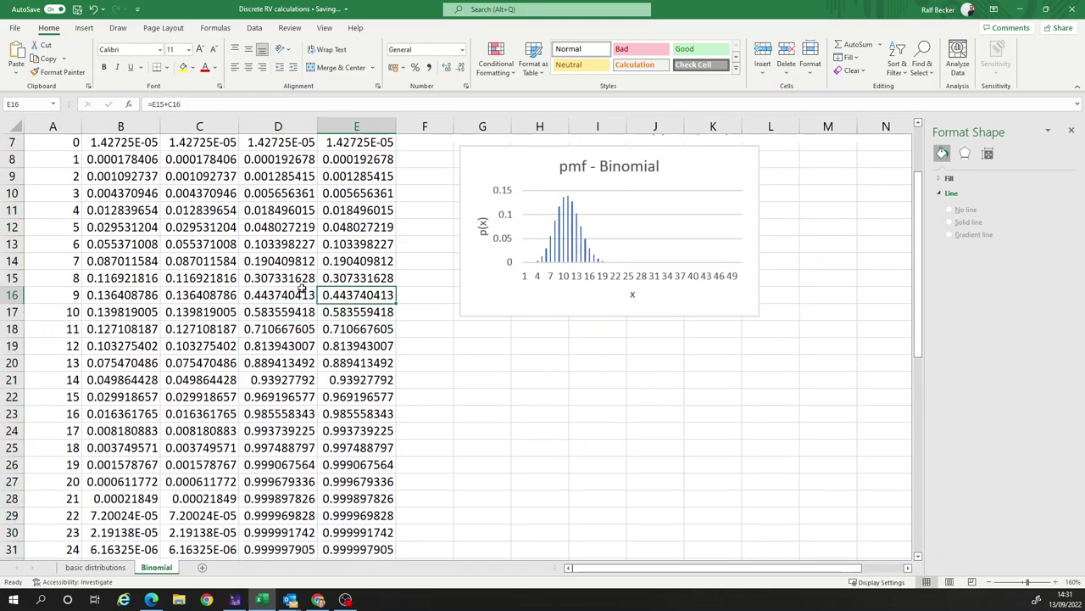
click(301, 288)
scroll(339, 297, up, 2)
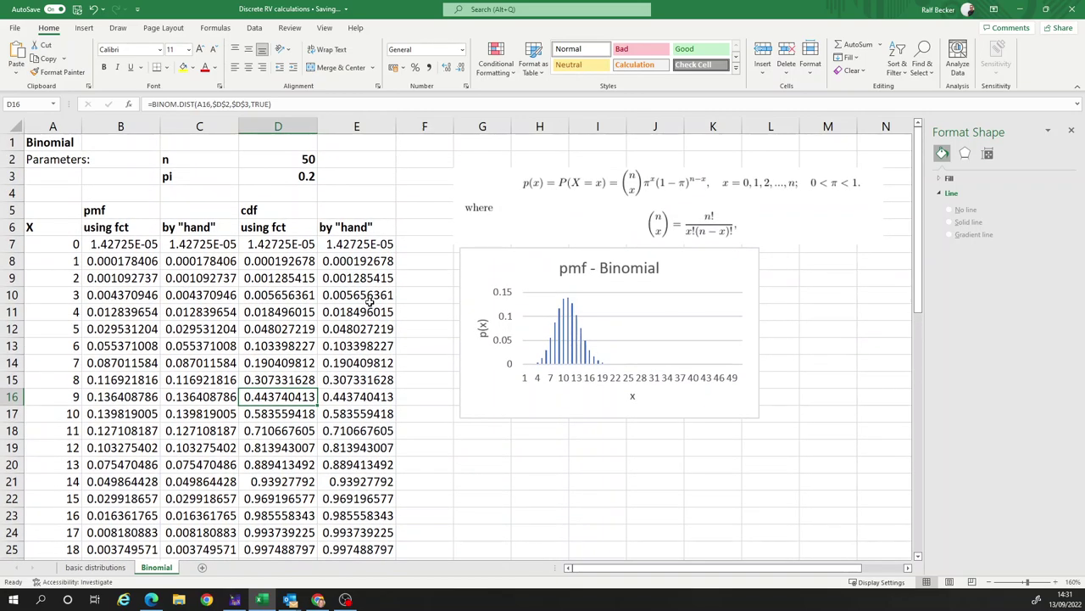
scroll(370, 302, down, 1)
click(324, 278)
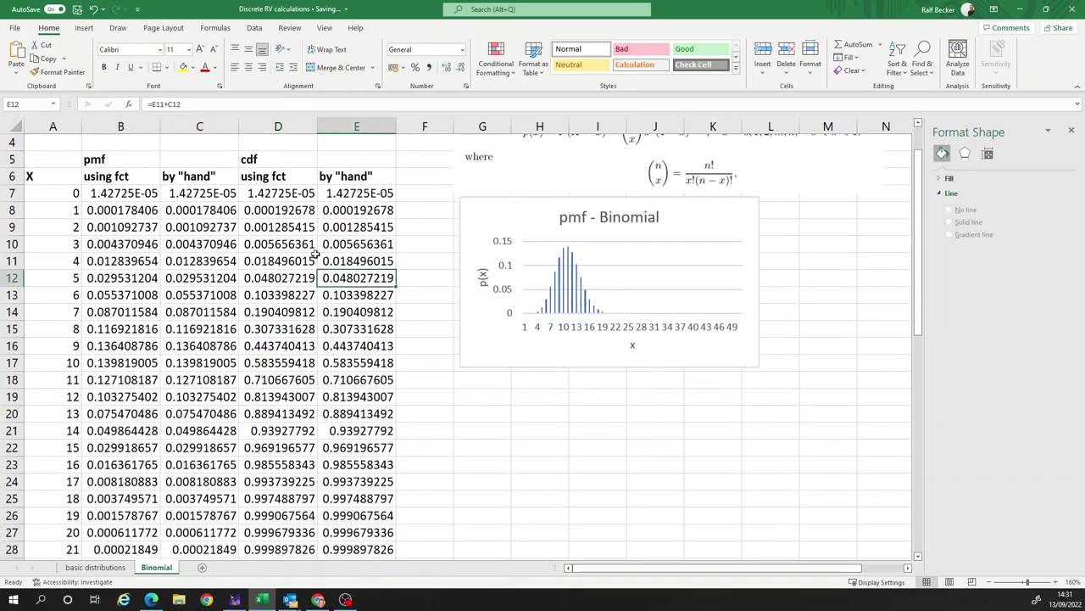
click(283, 199)
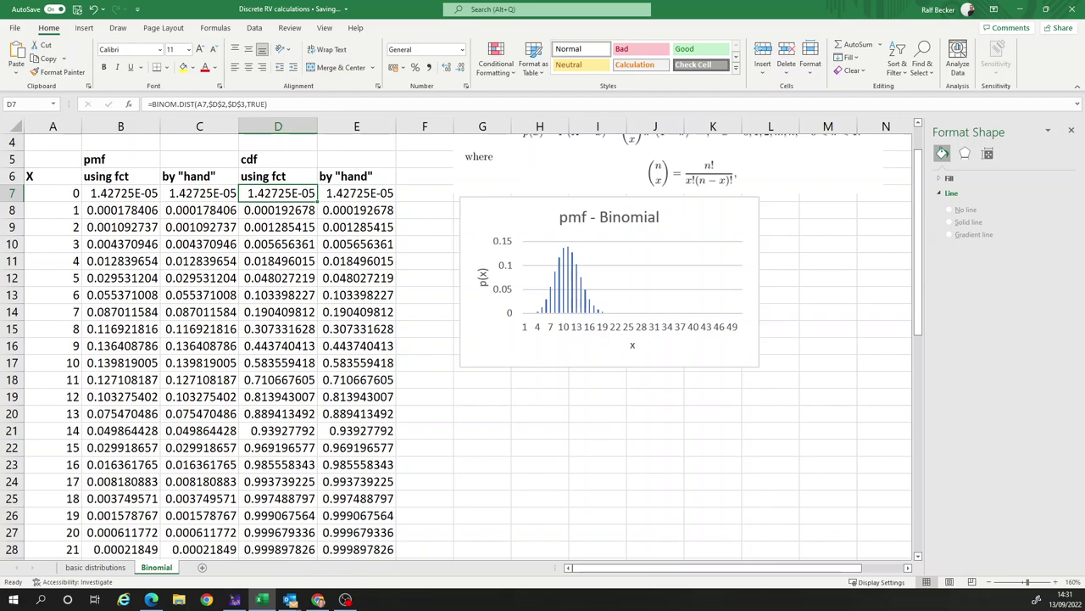
double_click(317, 201)
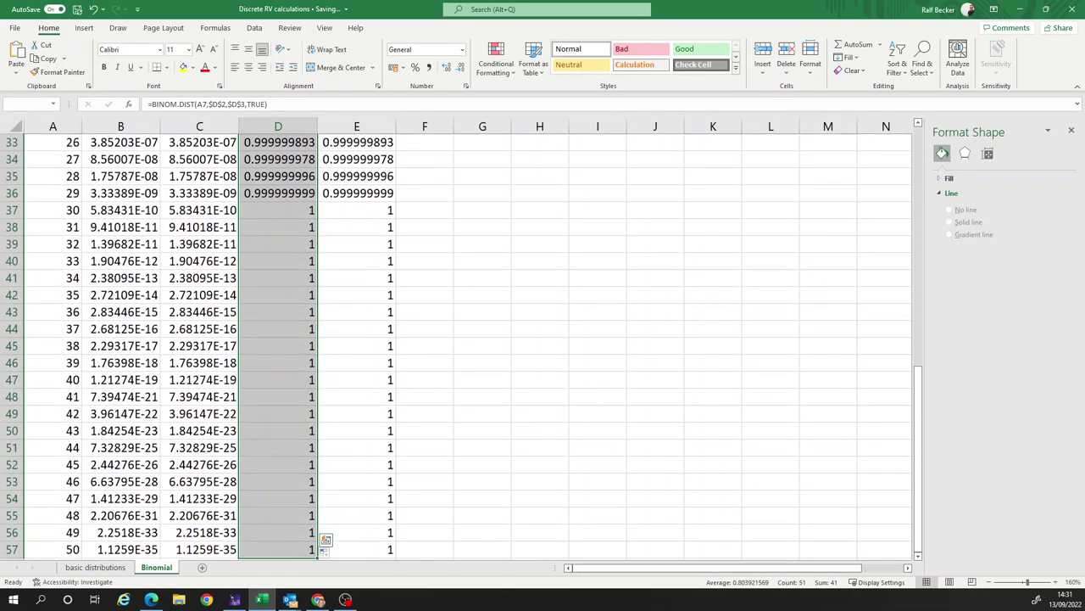
- Select the cdf values D7:D57 with Ctrl+Shift+Down
scroll(590, 141, up, 6)
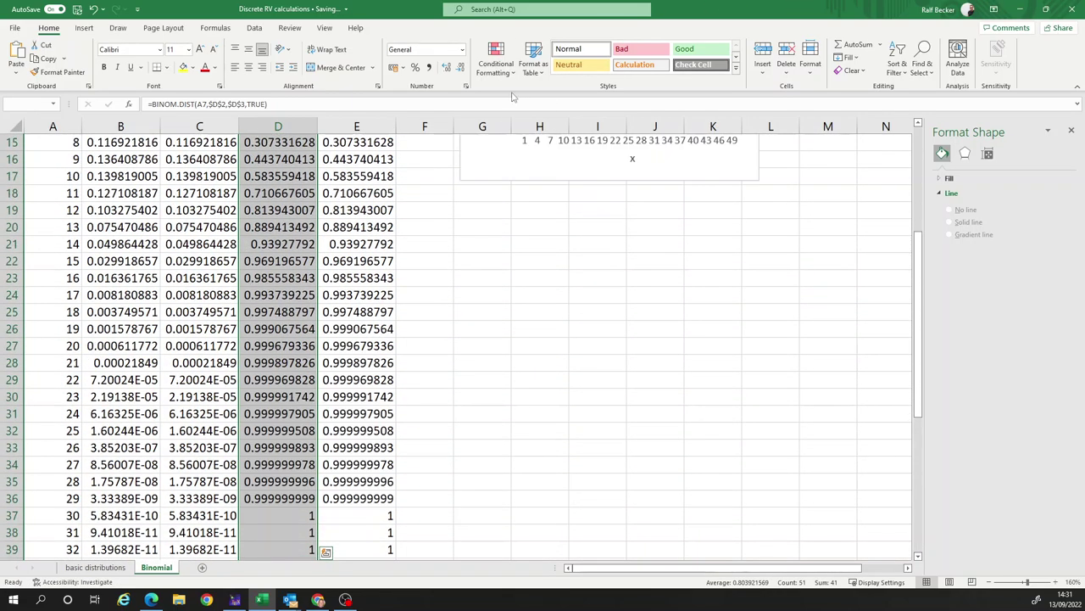
click(490, 210)
scroll(490, 209, up, 4)
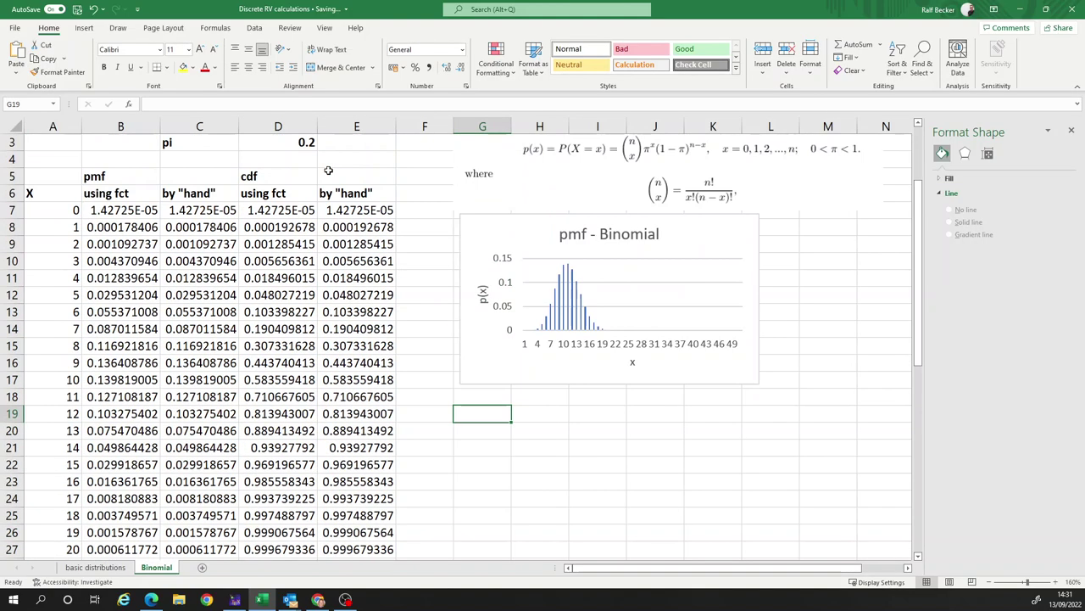
click(299, 209)
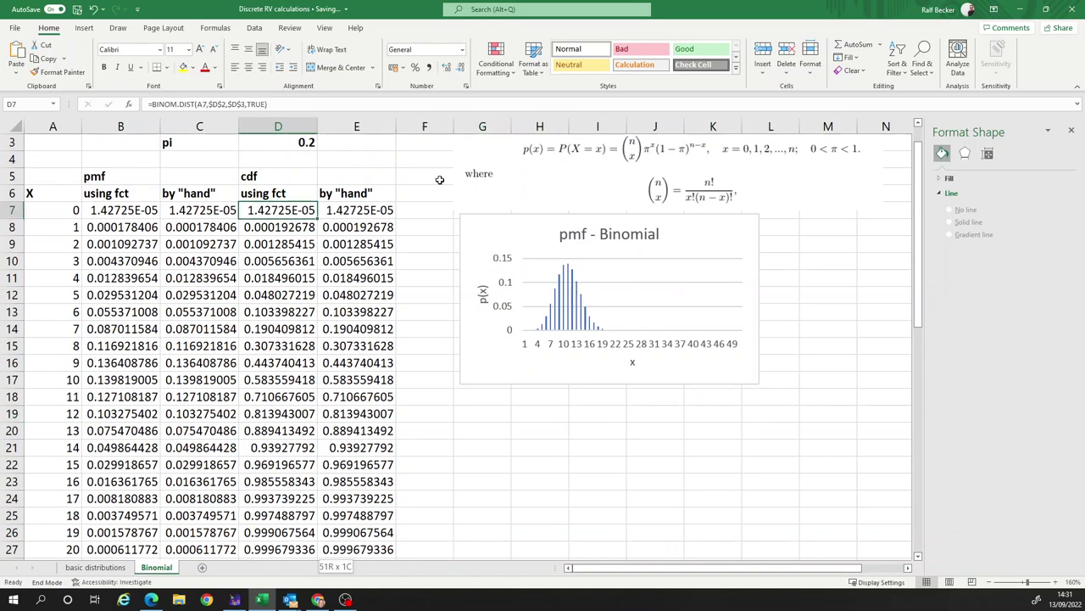
key(ctrl+shift+Down)
scroll(477, 218, up, 8)
- Insert a 2-D line chart of the cdf values, sized and placed below the pmf chart
scroll(413, 221, up, 3)
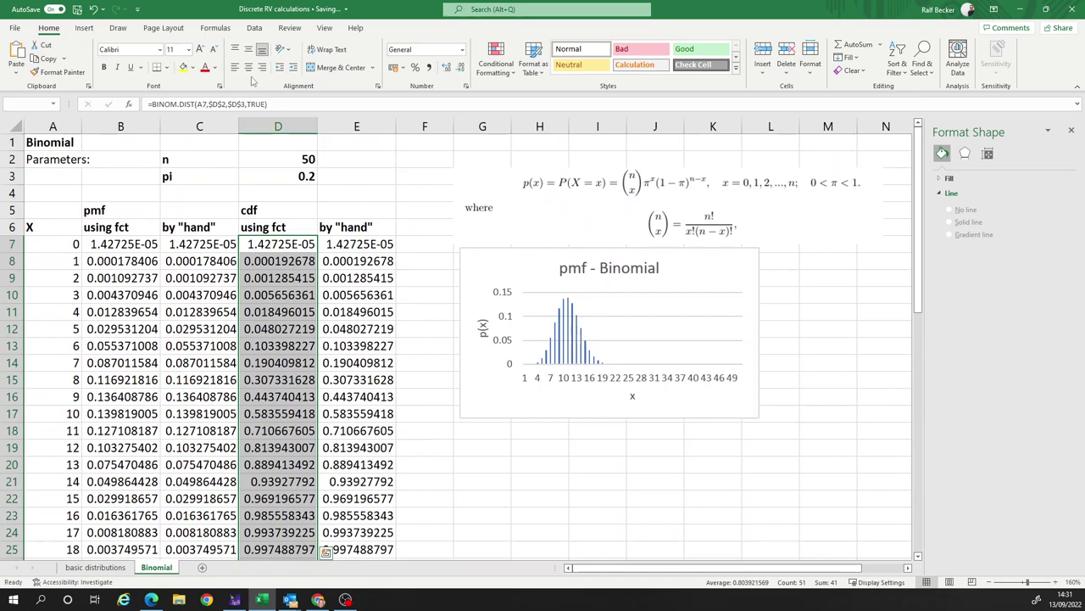
click(87, 30)
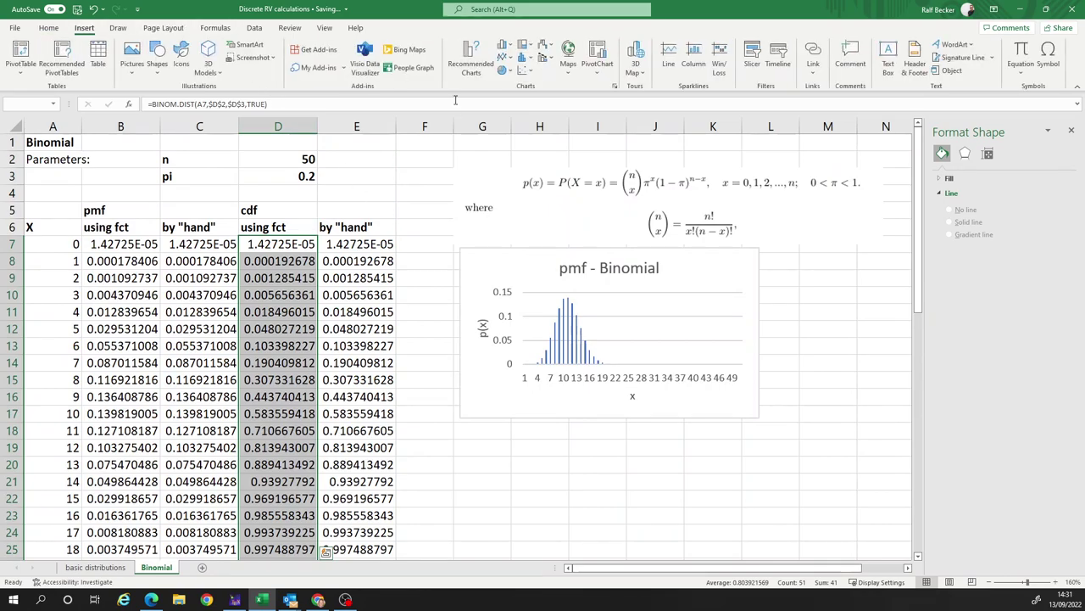
click(508, 59)
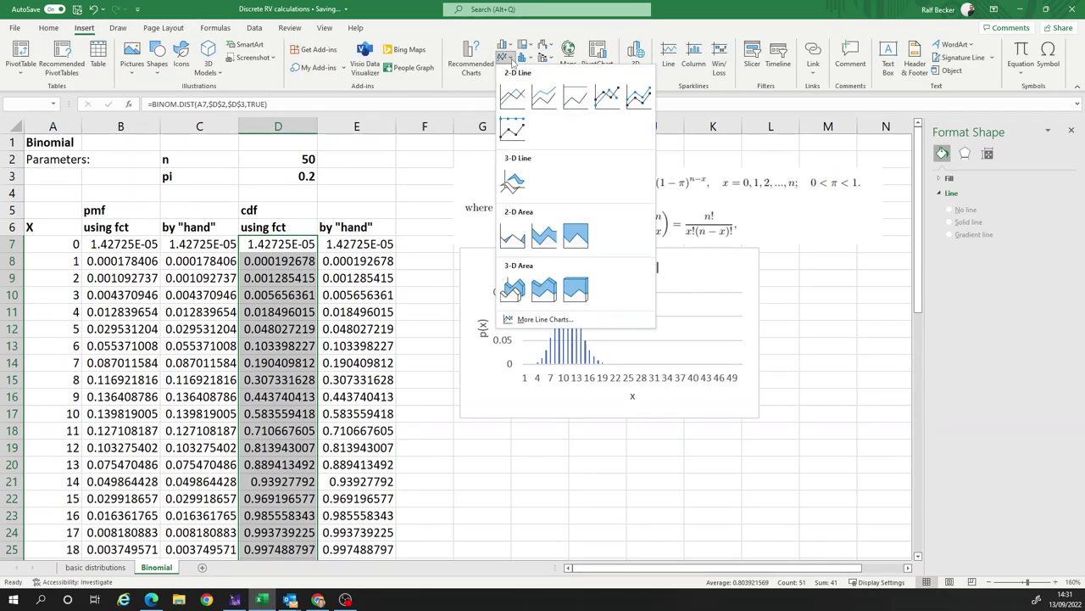
click(513, 96)
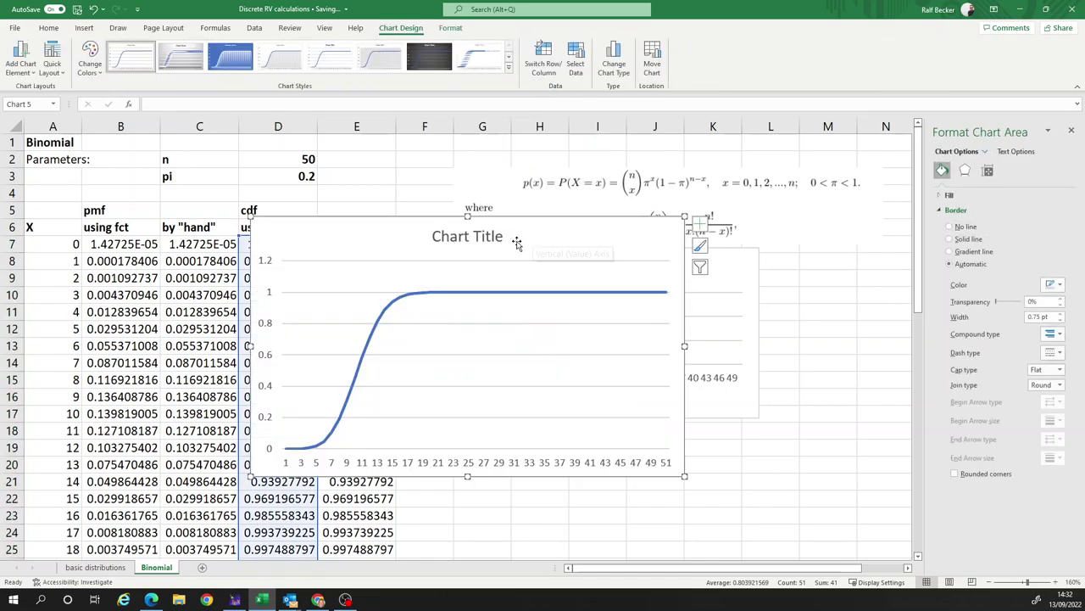
drag(561, 223, 688, 296)
drag(386, 293, 503, 372)
drag(602, 377, 668, 396)
- Retitle the line chart 'cdf - Binomial'
click(598, 396)
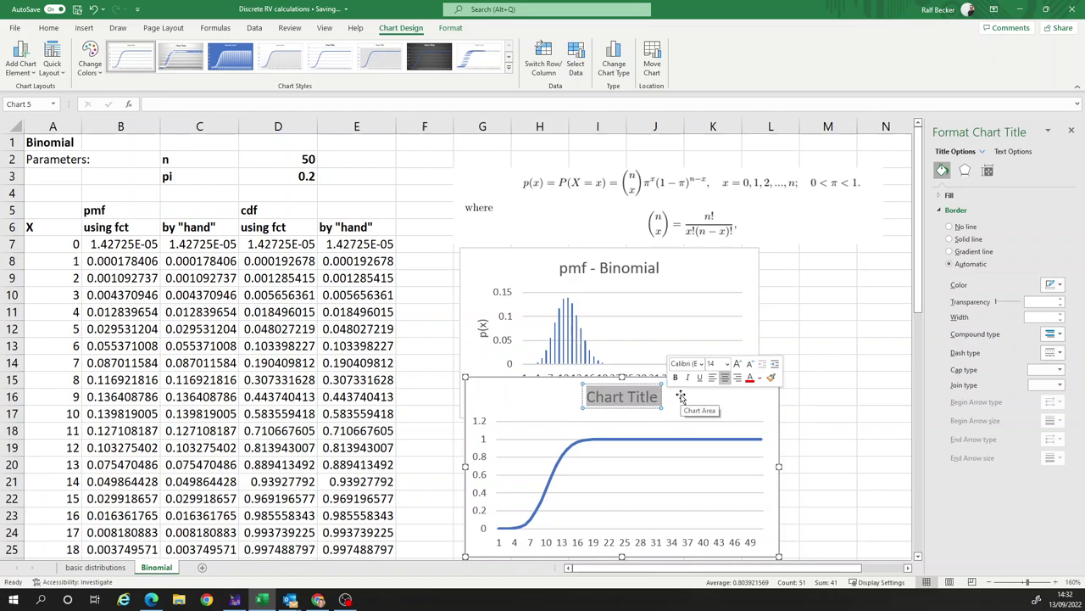
text(cdf - M)
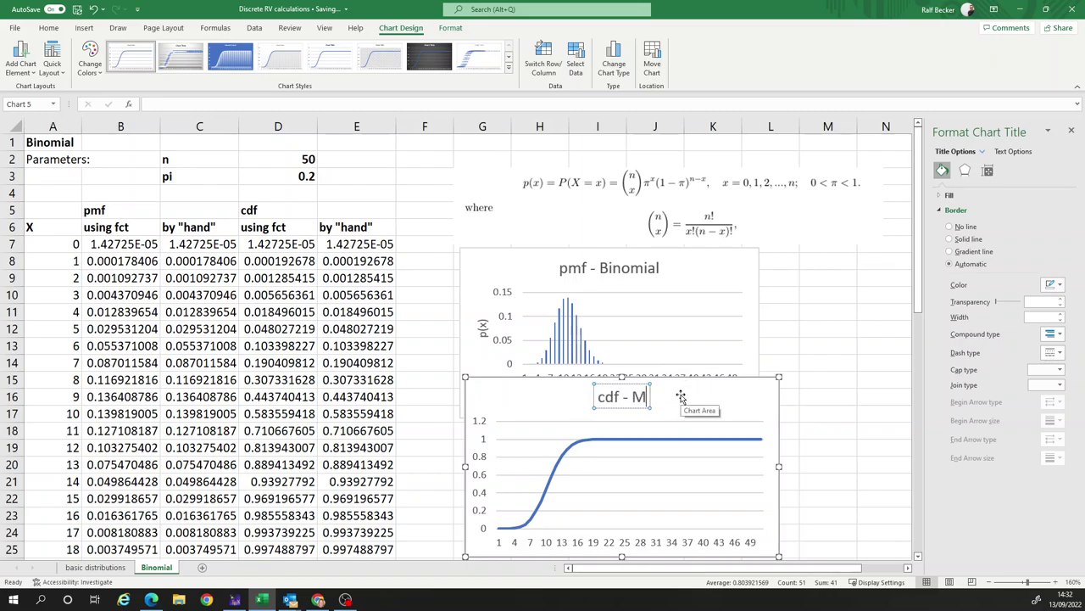
key(BackSpace)
text(Binomial)
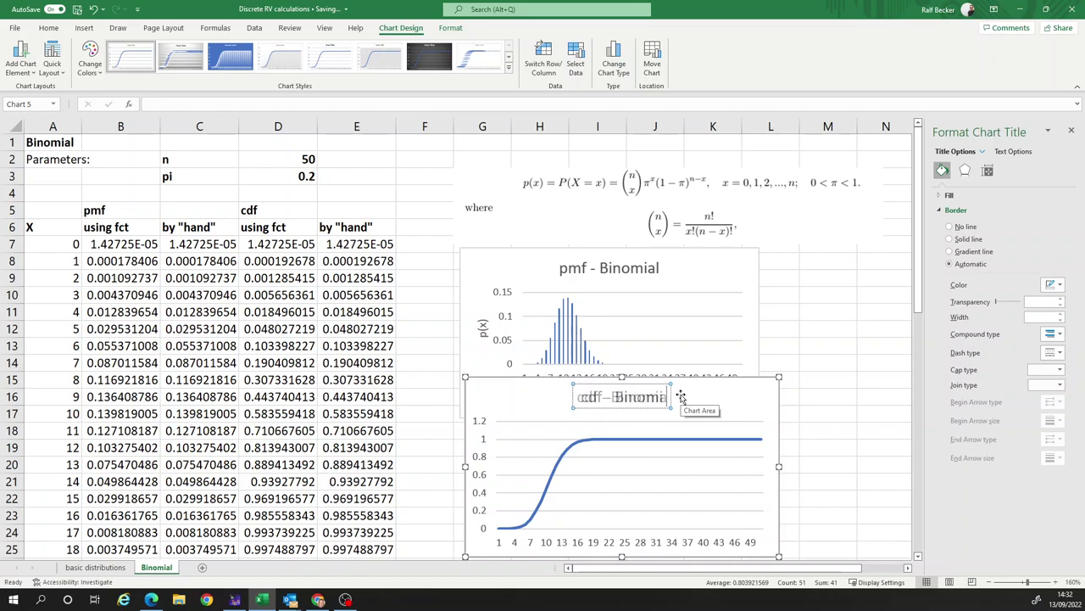
- Add a horizontal axis title reading 'x' to the cdf chart
click(493, 397)
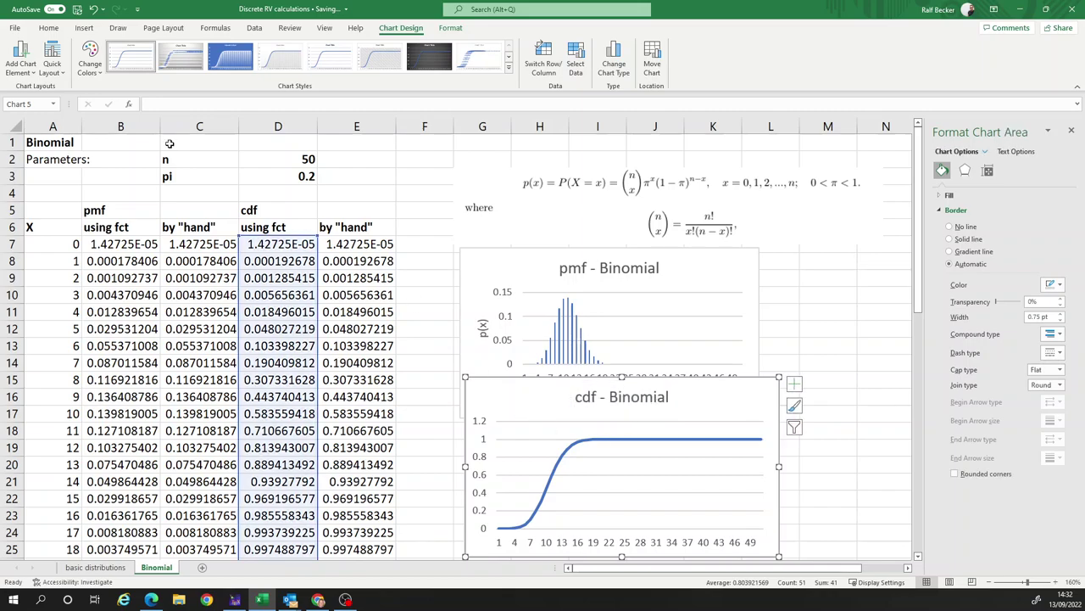
click(21, 57)
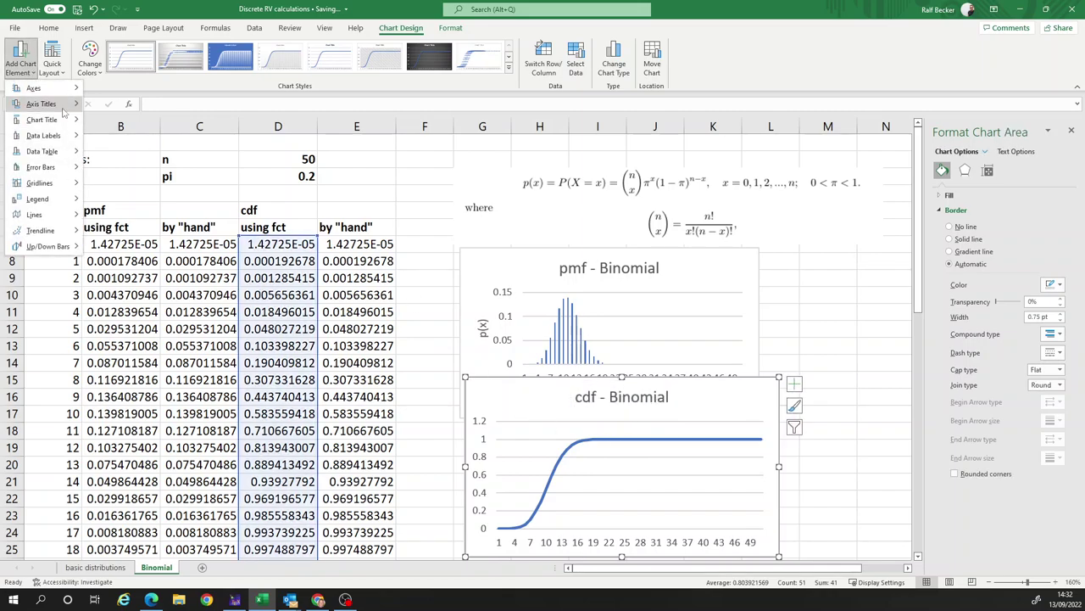
mouse_move(64, 110)
click(127, 111)
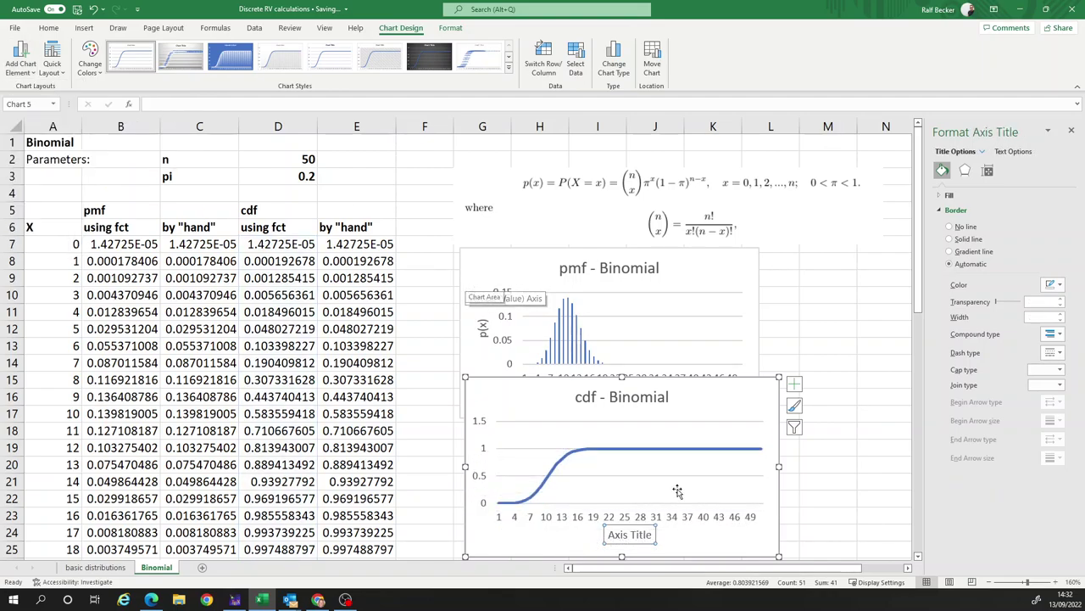
drag(607, 534, 651, 543)
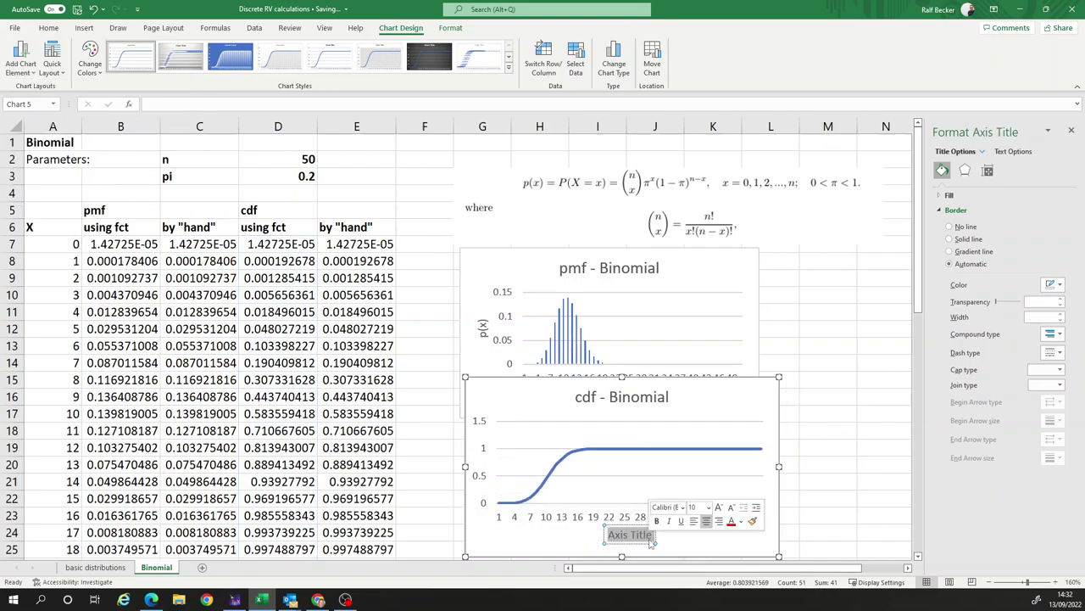
text(x)
- Add a vertical axis title reading 'P(x)' to the cdf chart
click(21, 68)
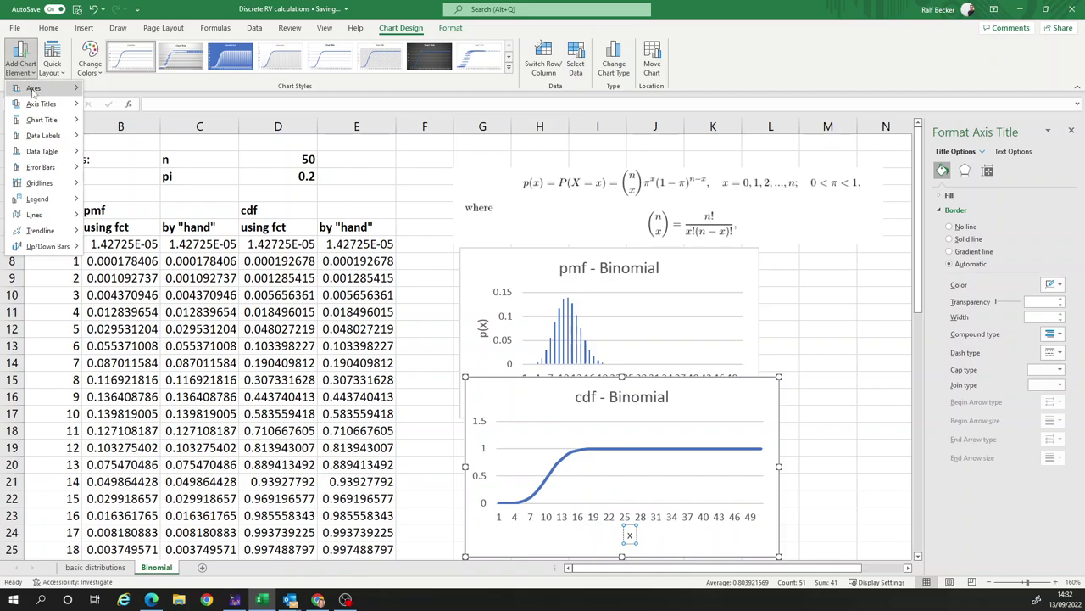
mouse_move(34, 90)
click(162, 146)
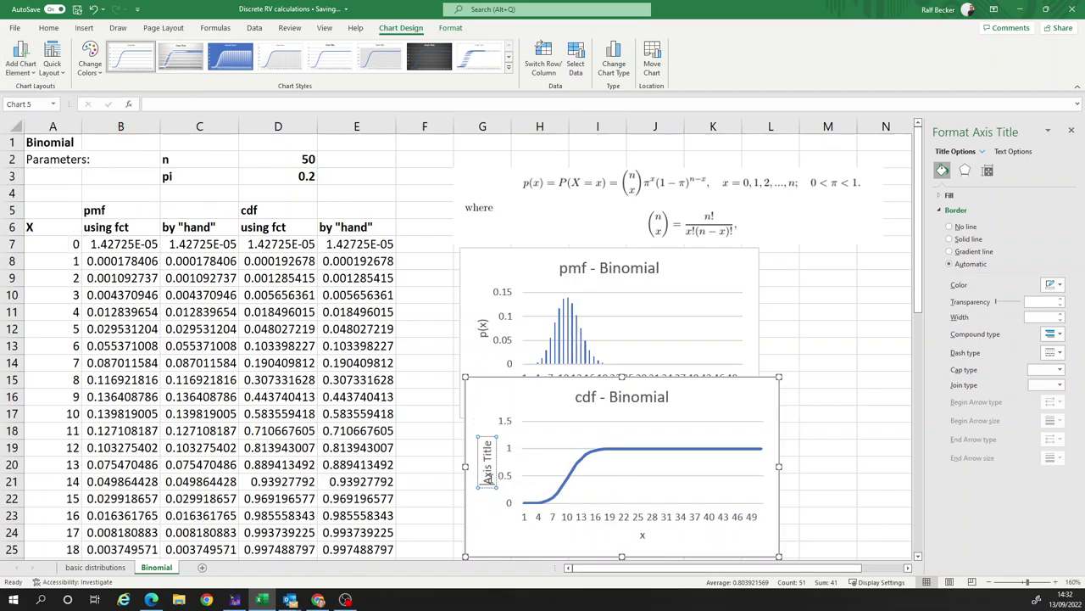
click(489, 479)
key(Delete)
key(Delete)
key(Delete)
key(Delete)
key(Delete)
key(Delete)
key(Delete)
key(Delete)
key(Delete)
key(Delete)
text(p(x))
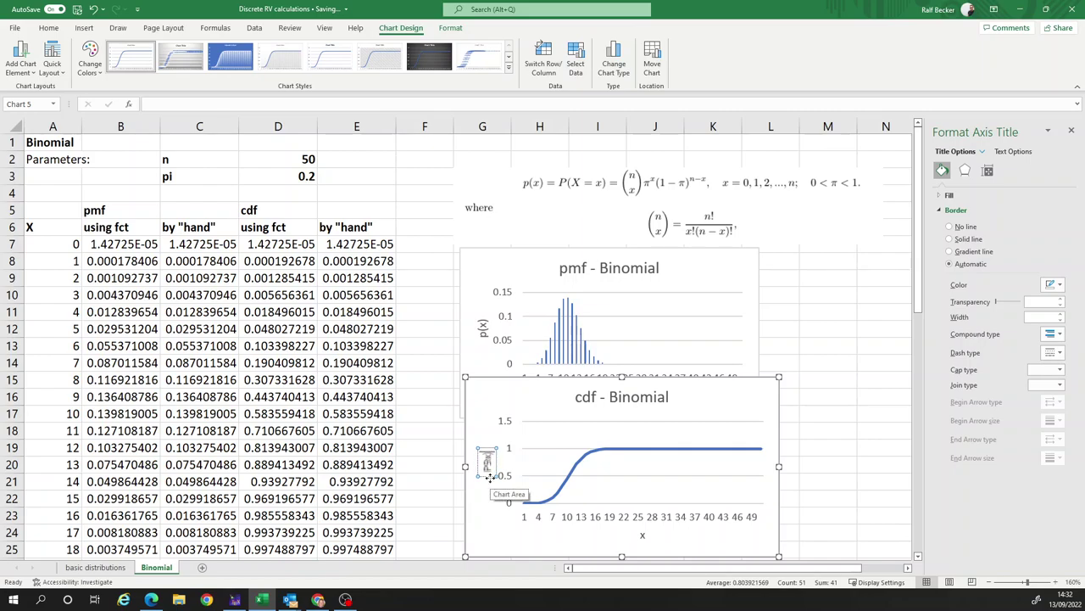
key(BackSpace)
key(BackSpace)
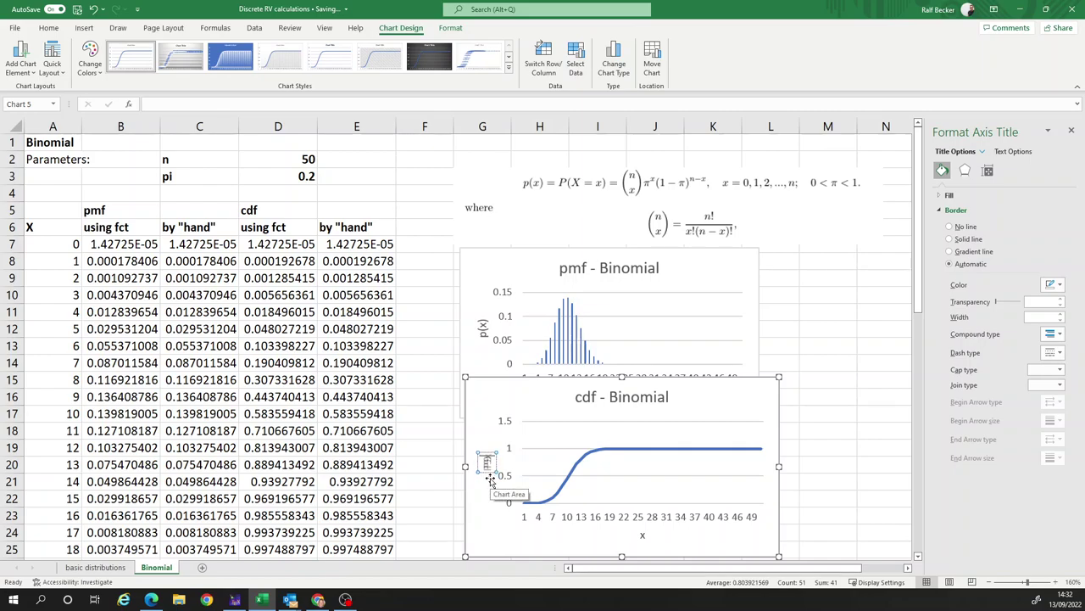
text(x))
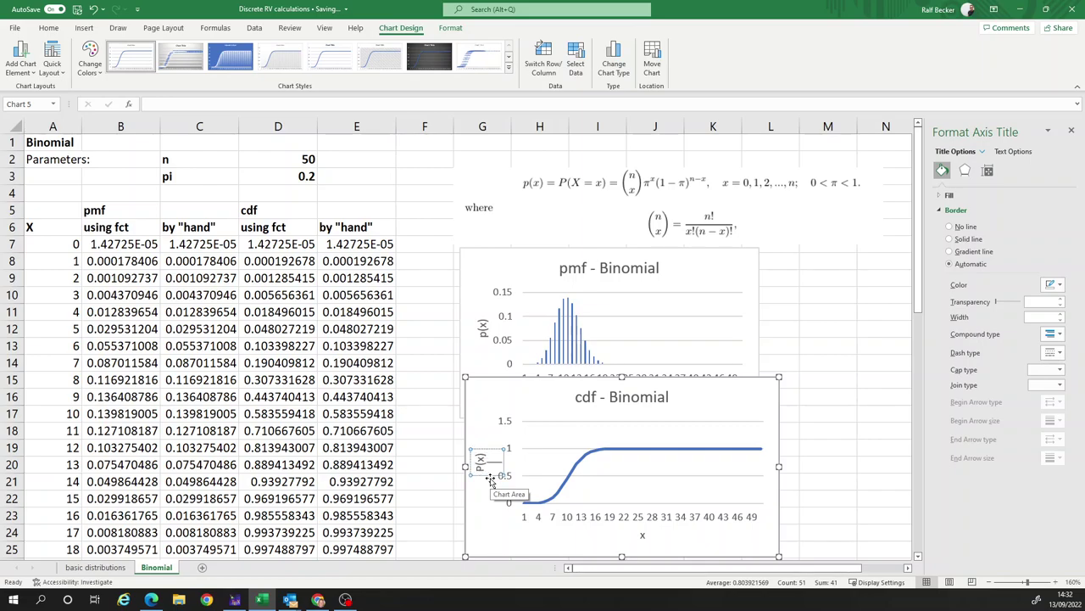
click(842, 448)
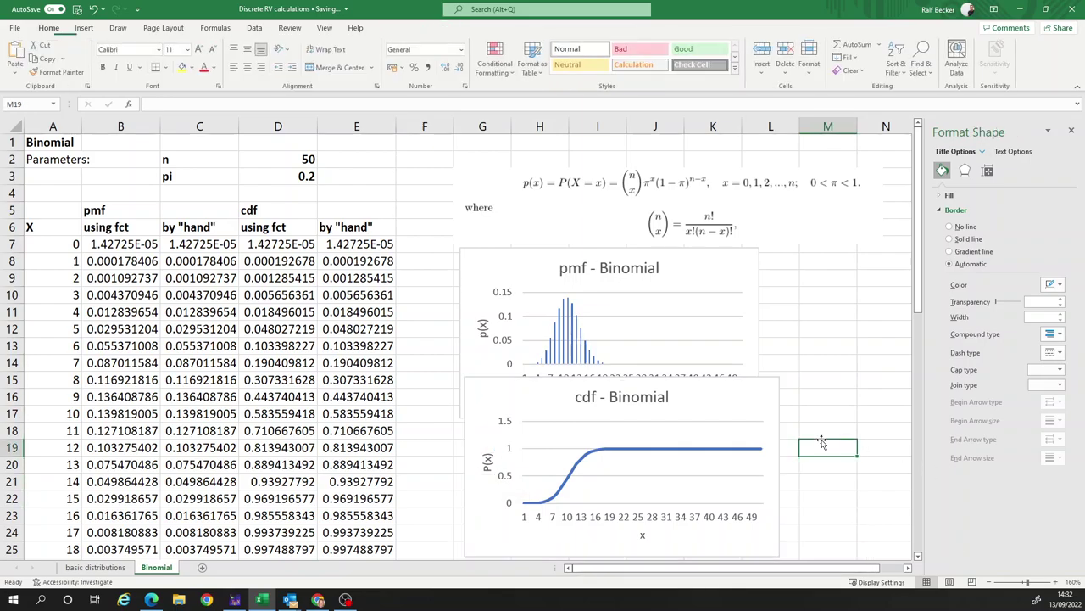
- Resize the cdf chart smaller and slightly taller to match the pmf chart above it
click(778, 386)
drag(778, 378, 735, 418)
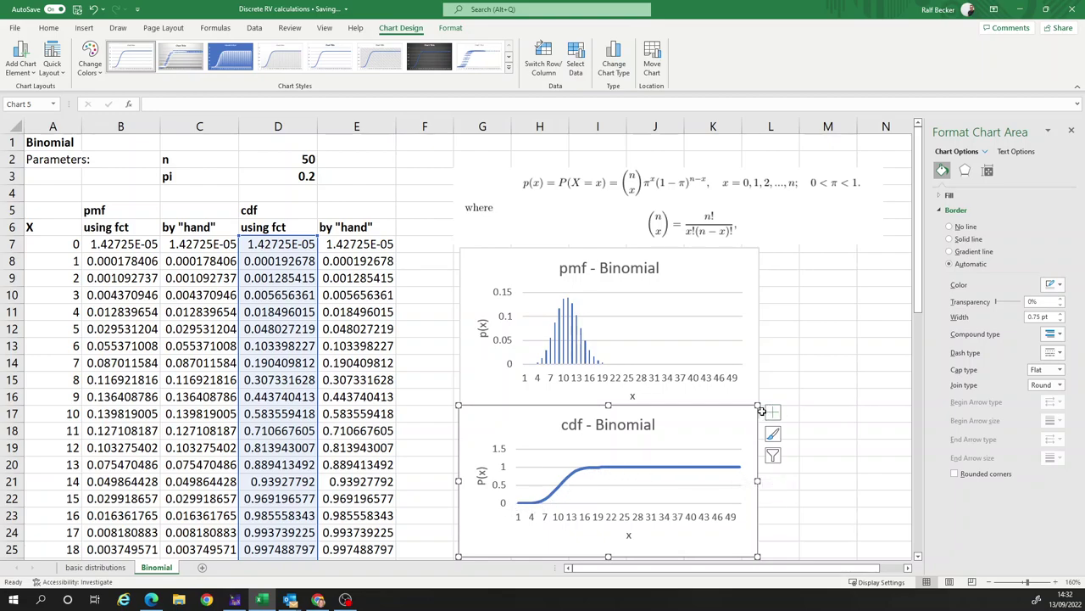
drag(759, 407, 759, 392)
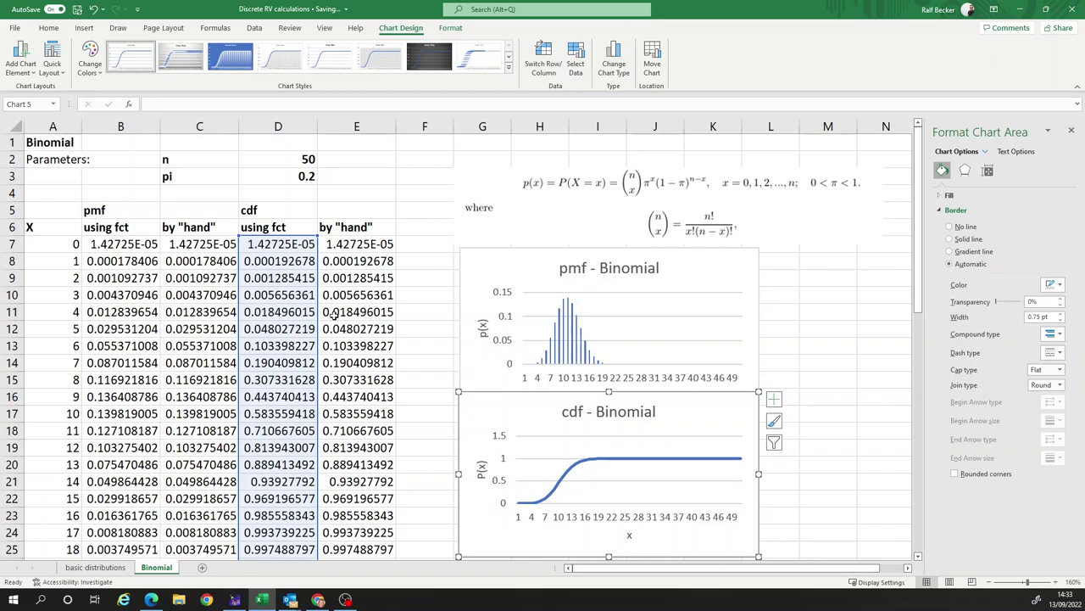
- Change pi in D3 to 0.4 and watch both charts update
click(286, 174)
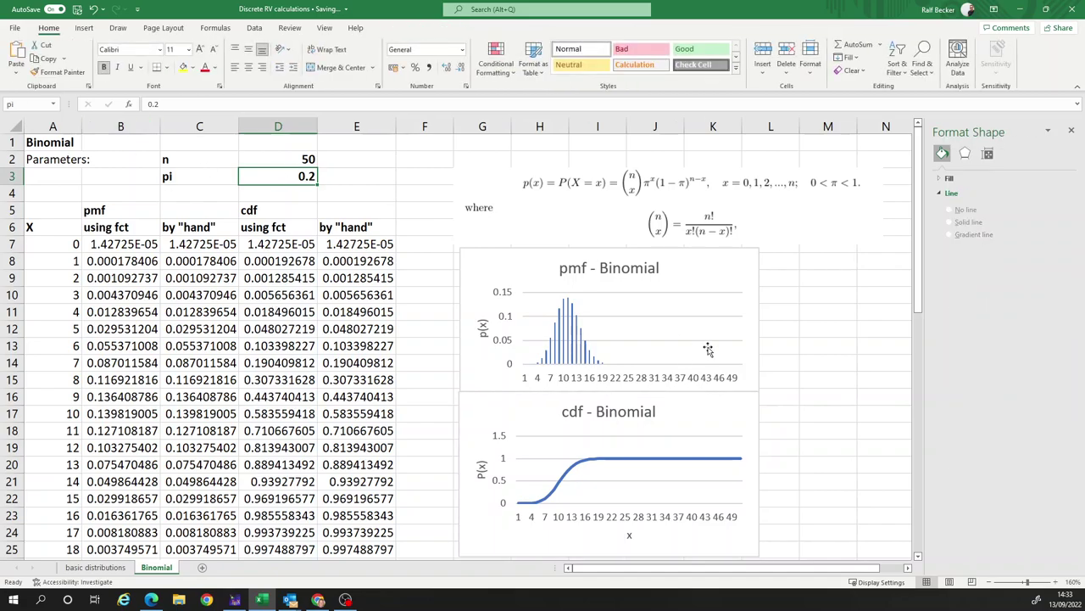
text(0)
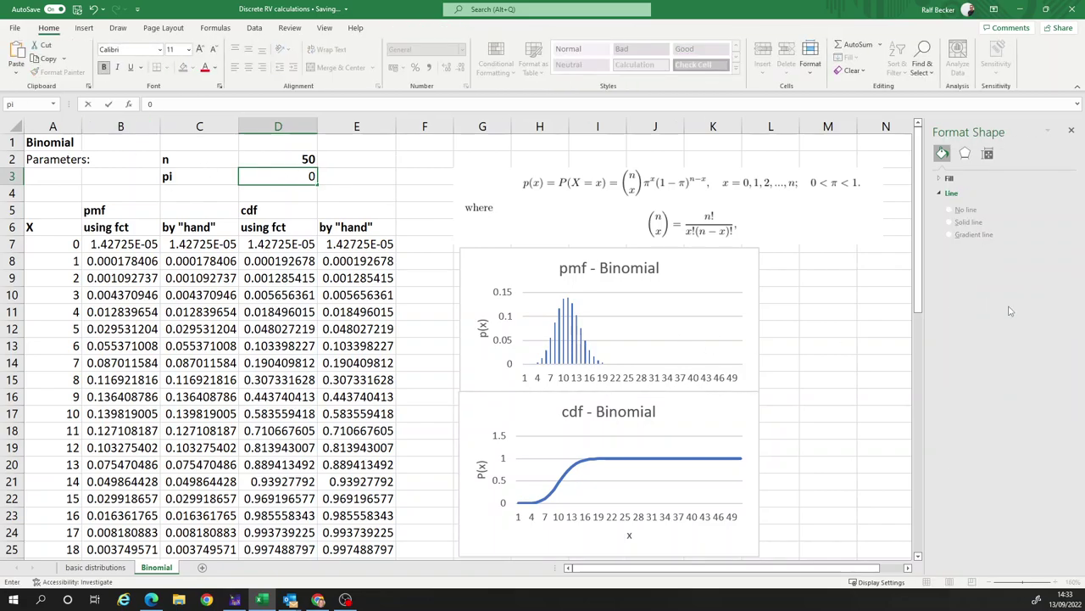
text(4)
key(Return)
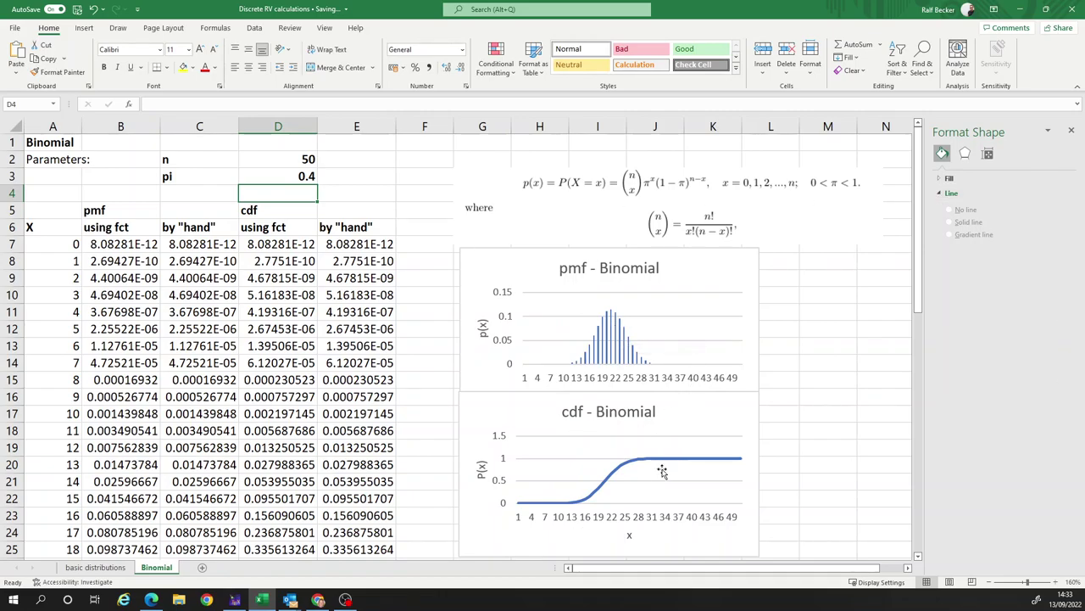
- Try pi = 0.8, then start re-entering 0.2 in D3
click(294, 174)
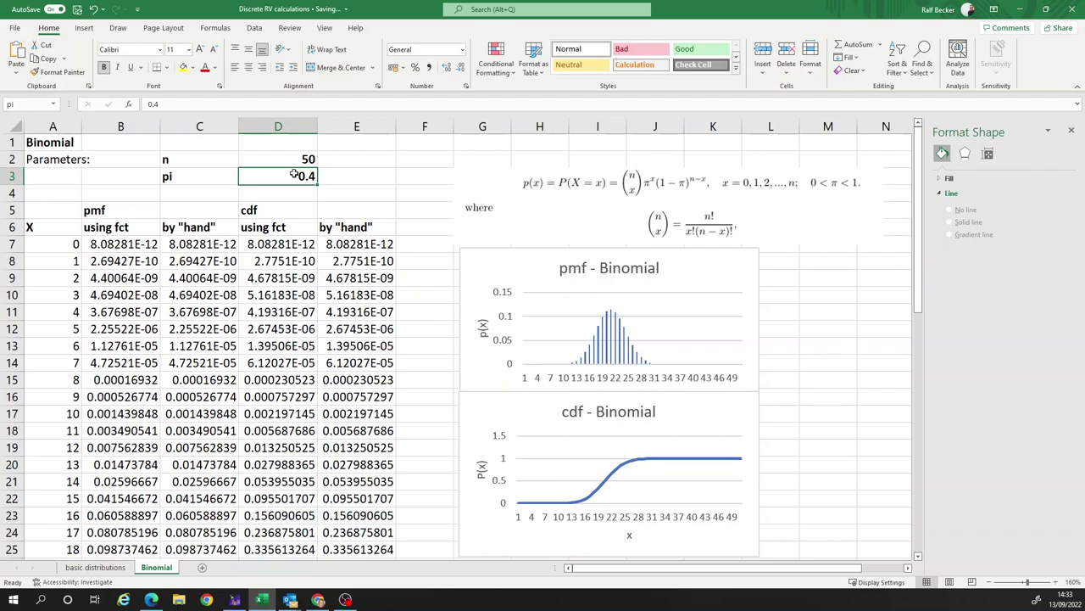
text(0.8)
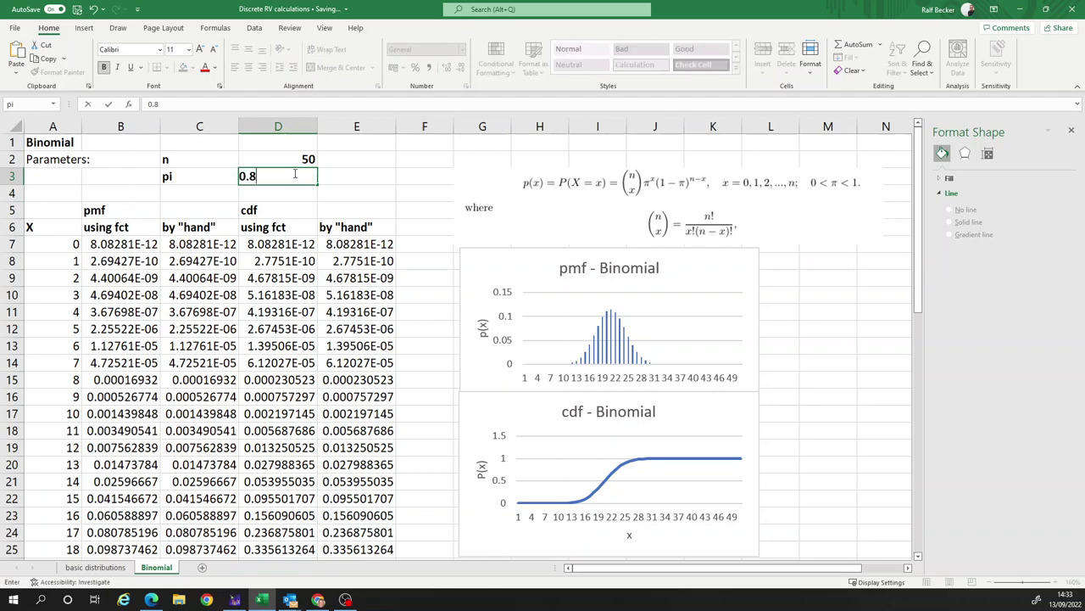
key(Return)
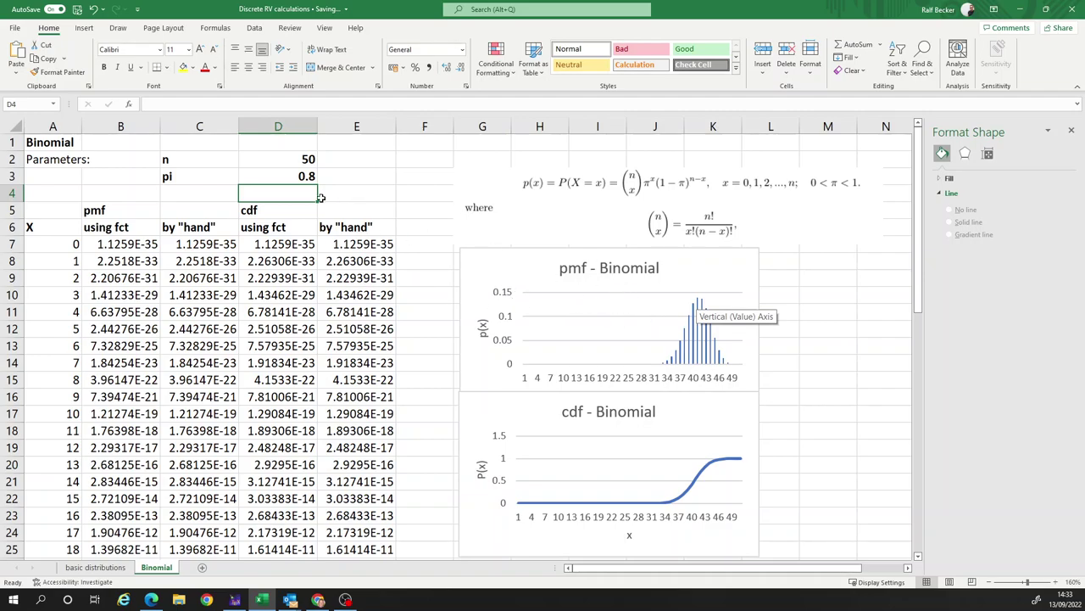
click(295, 172)
text(0.)
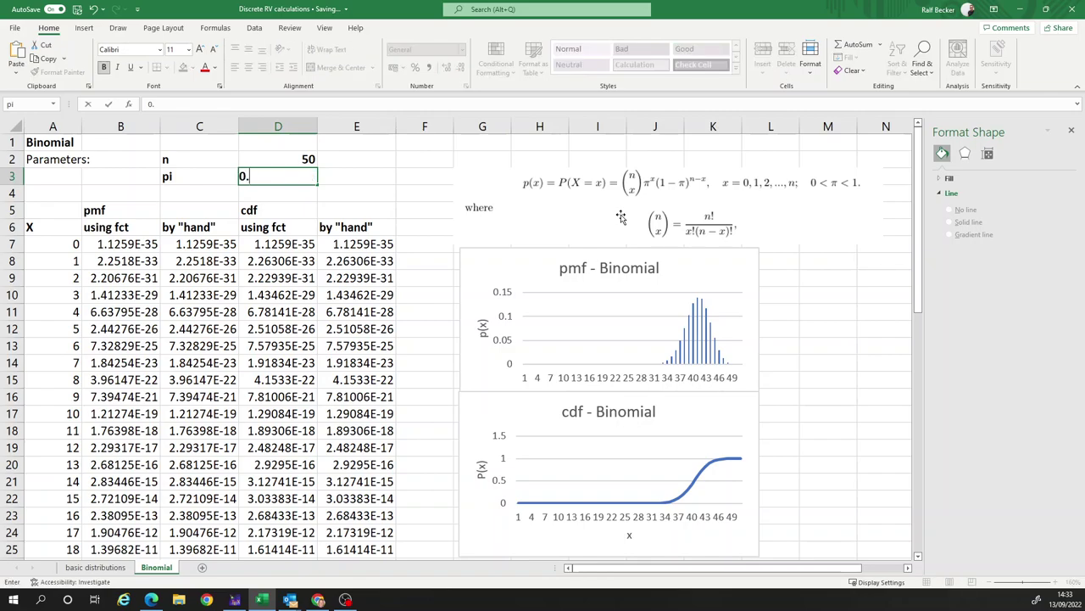
key(Return)
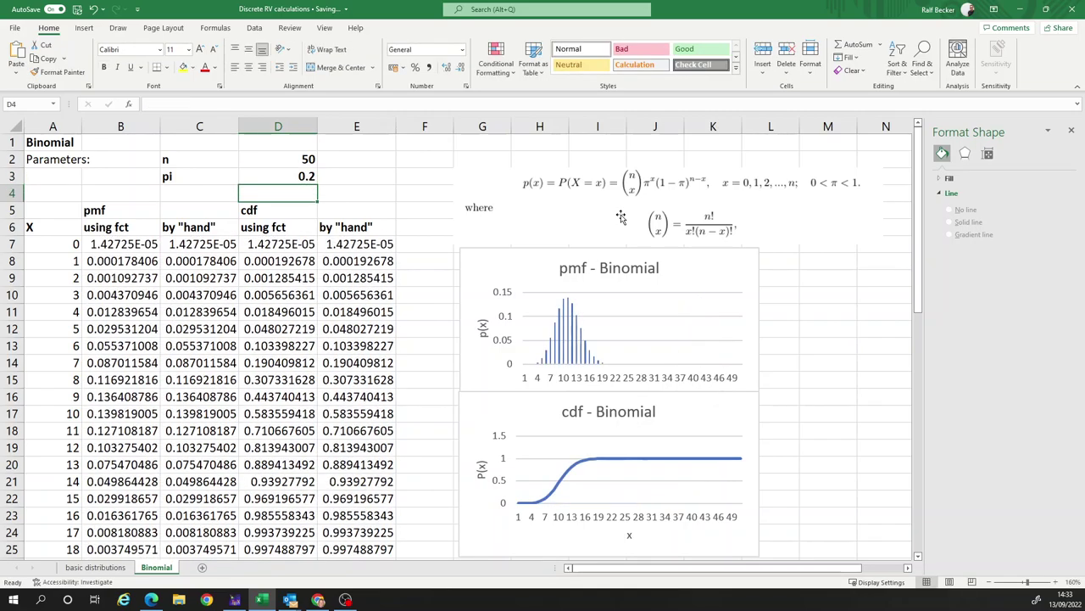